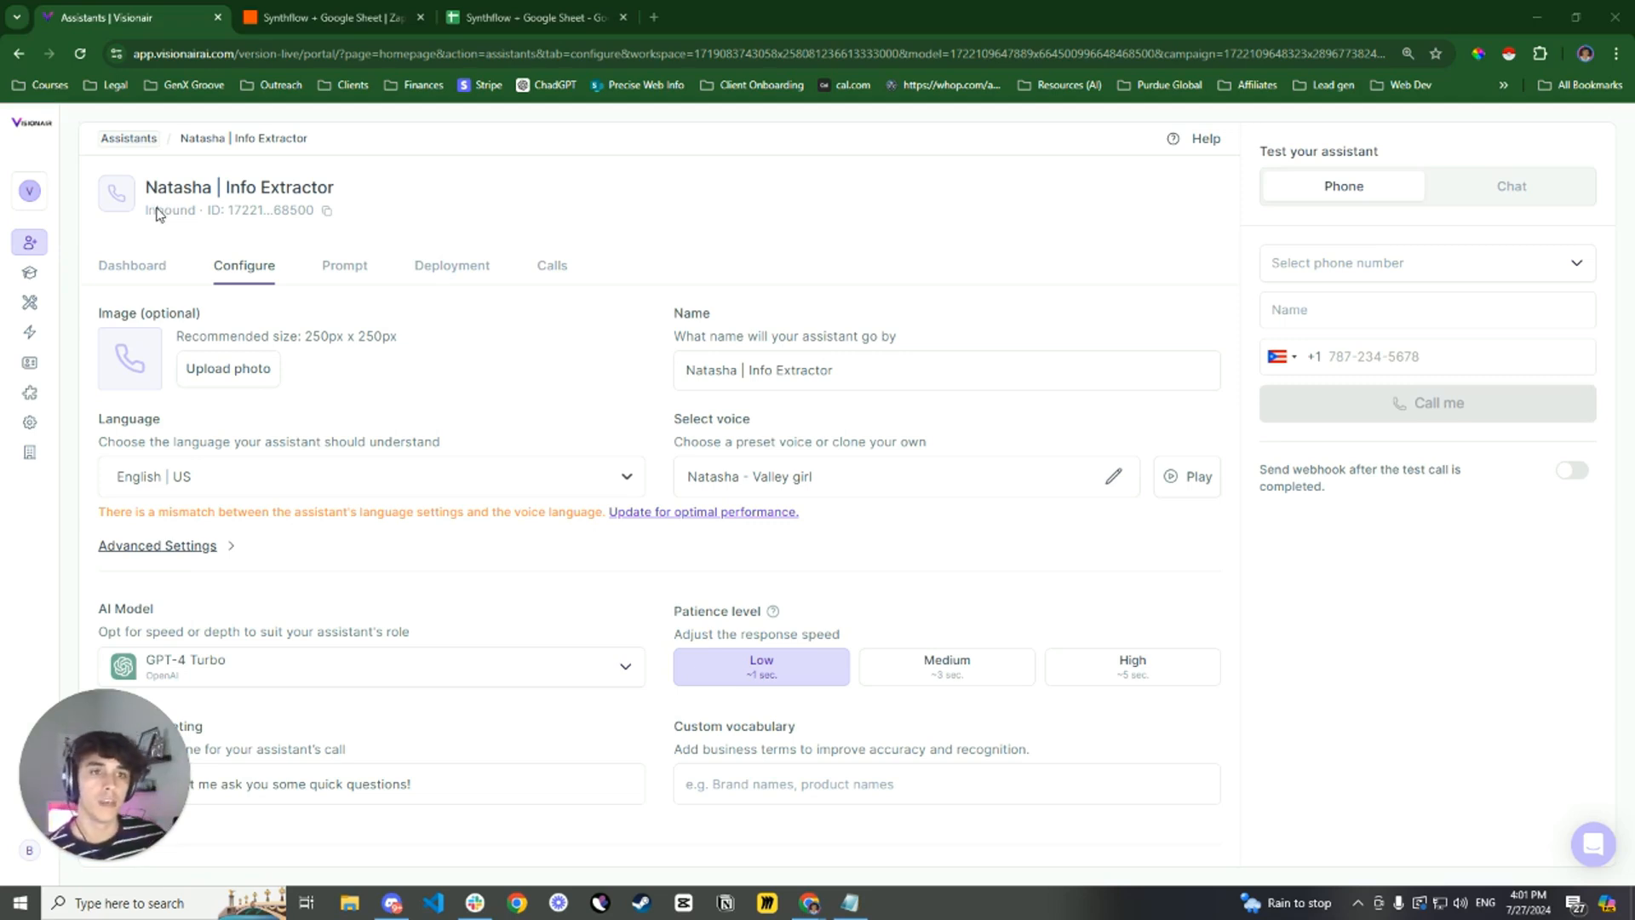
Review the Info Extractor assistant's configuration, including language, voice, available AI models, custom greeting and call recording setting
{"action": "scroll", "coordinate": [484, 348], "scroll_direction": "down", "scroll_amount": 1}
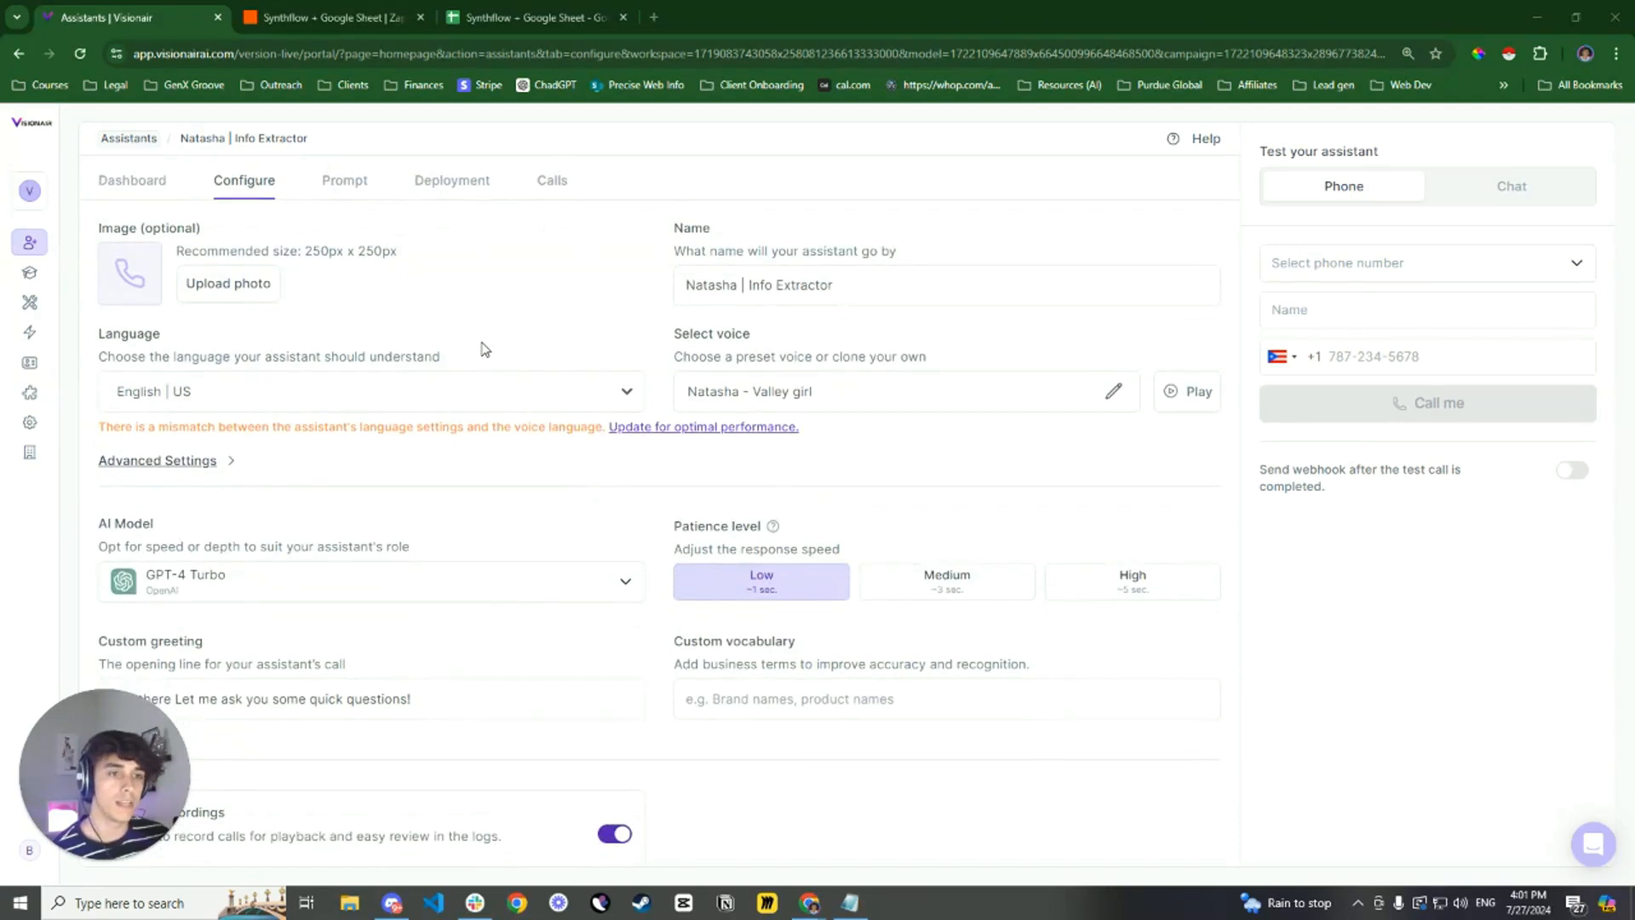
{"action": "scroll", "coordinate": [375, 446], "scroll_direction": "down", "scroll_amount": 1}
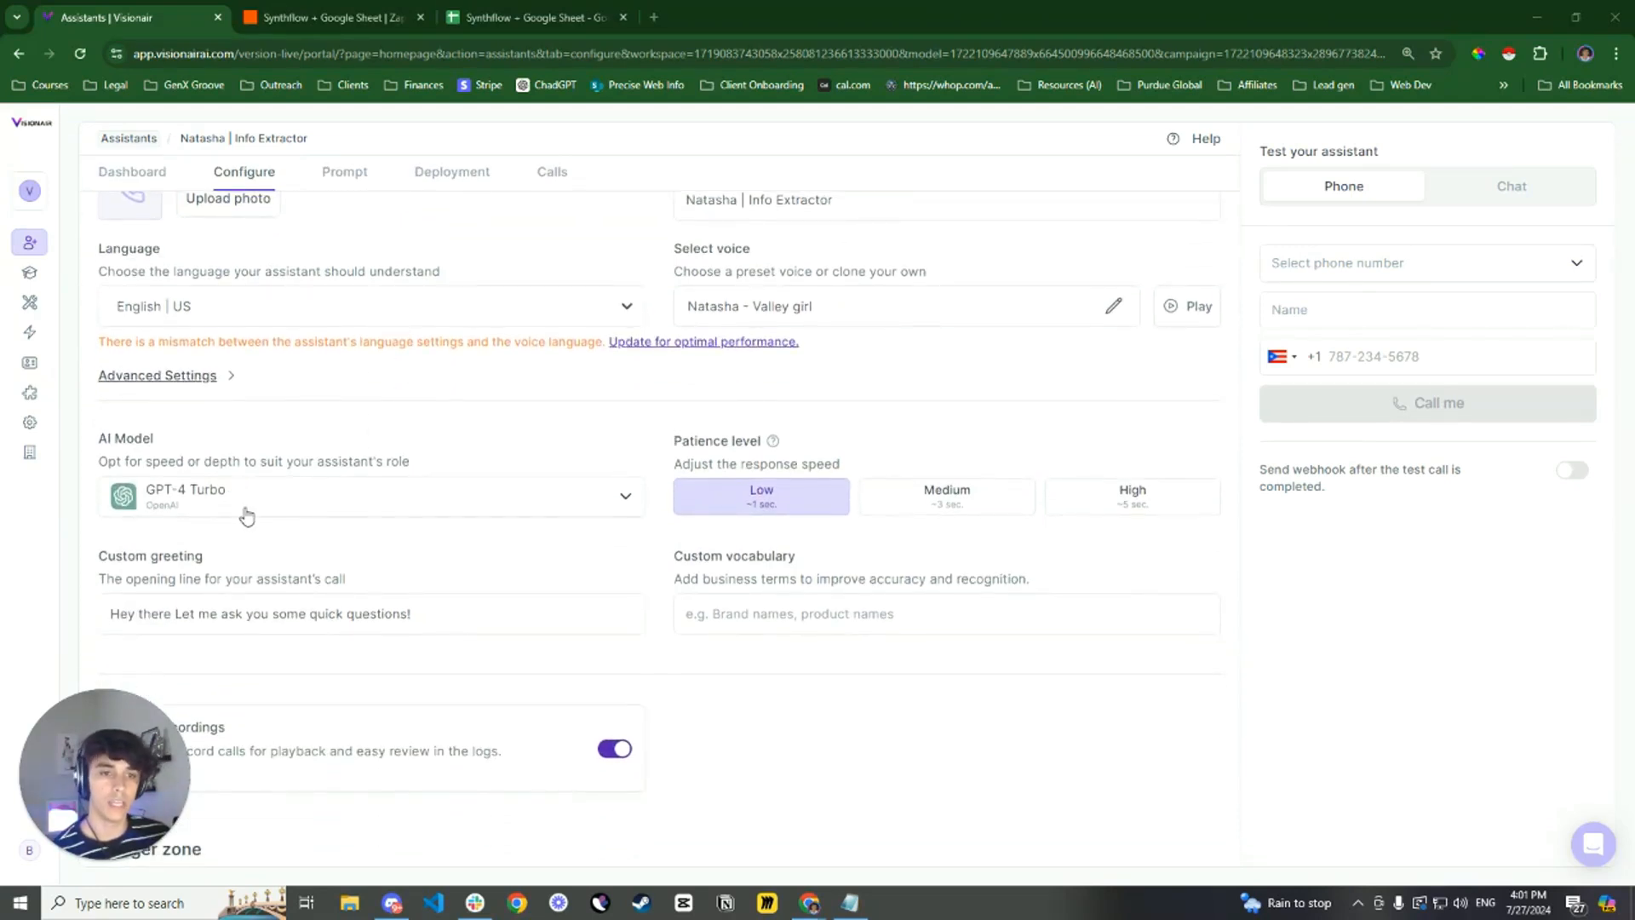
{"action": "left_click", "coordinate": [247, 511]}
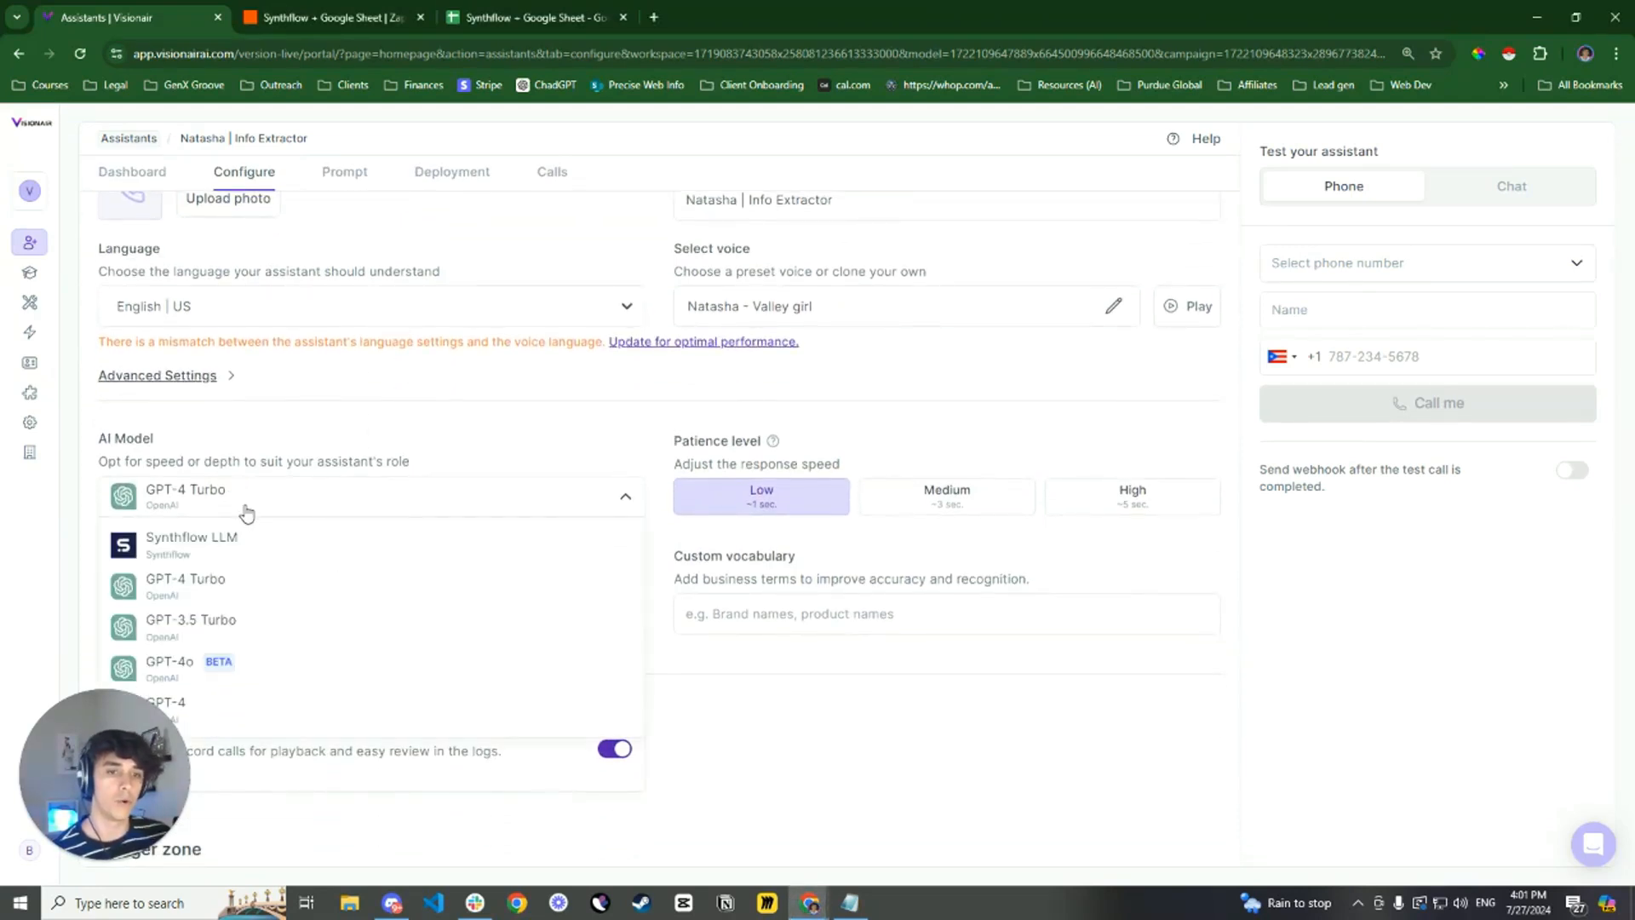
{"action": "left_click", "coordinate": [319, 437]}
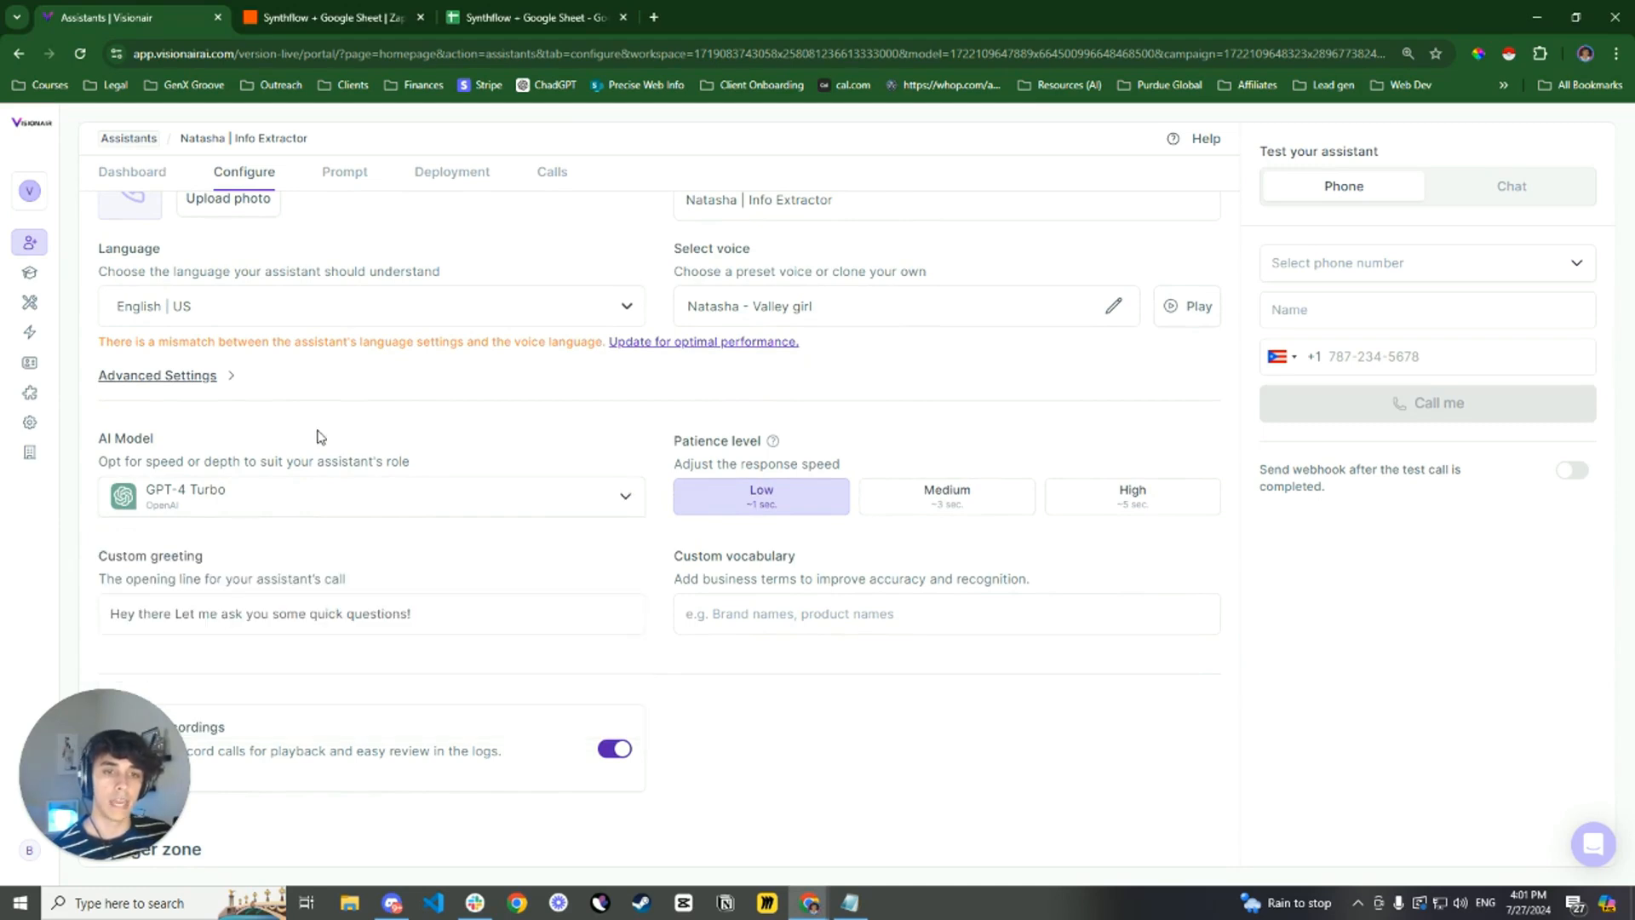
{"action": "left_click", "coordinate": [195, 512]}
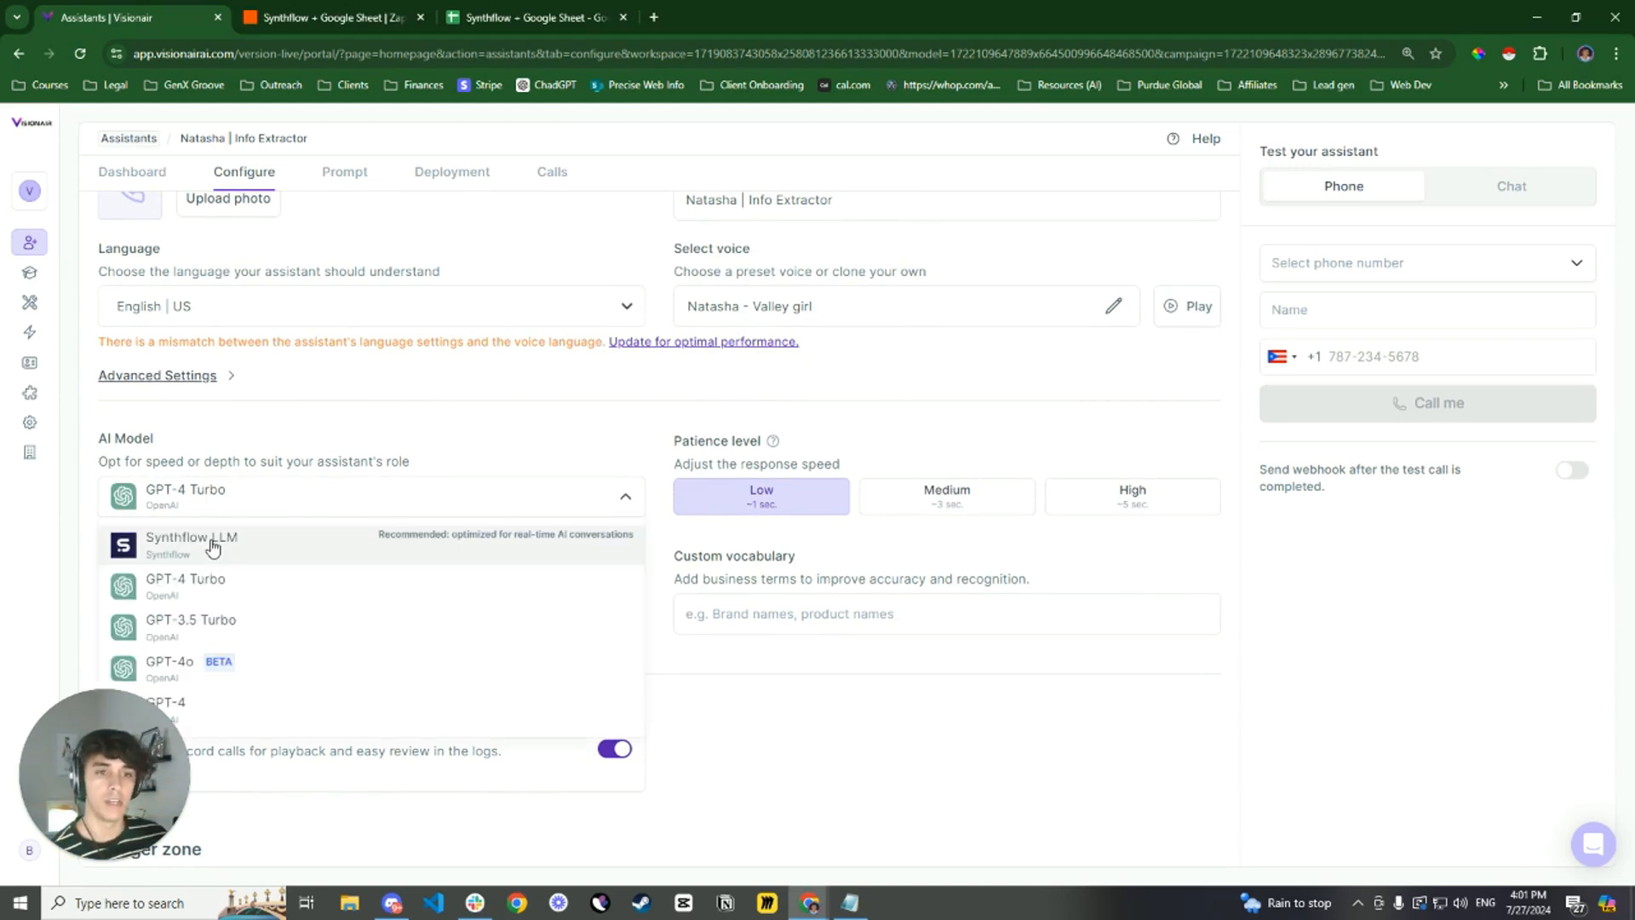
{"action": "left_click", "coordinate": [333, 440]}
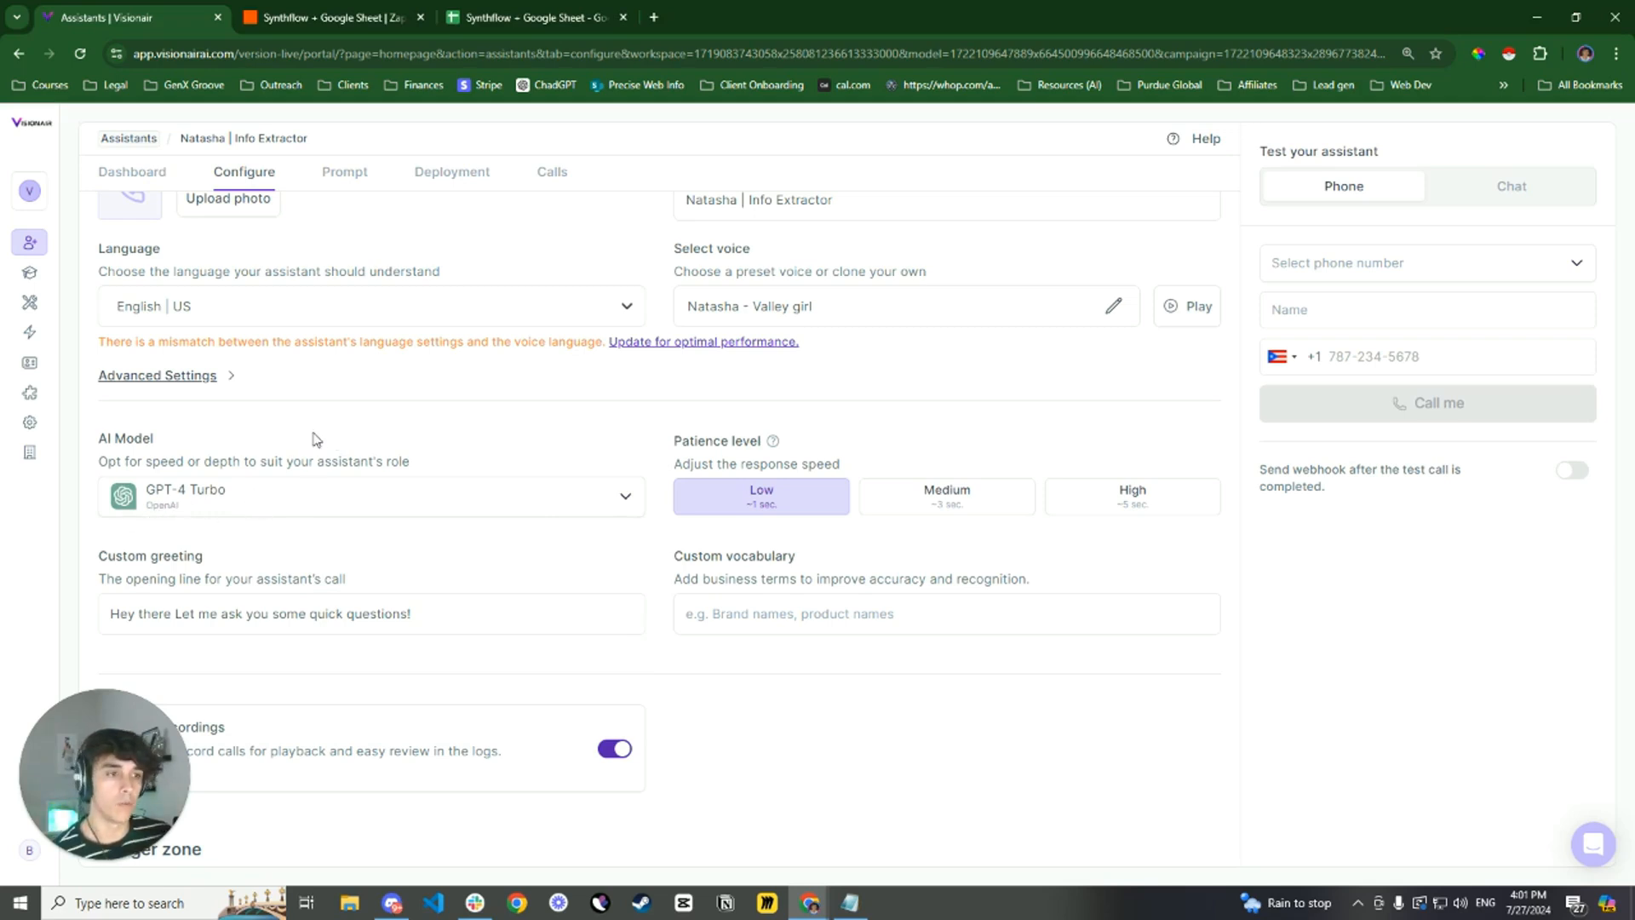
{"action": "scroll", "coordinate": [264, 420], "scroll_direction": "down", "scroll_amount": 1}
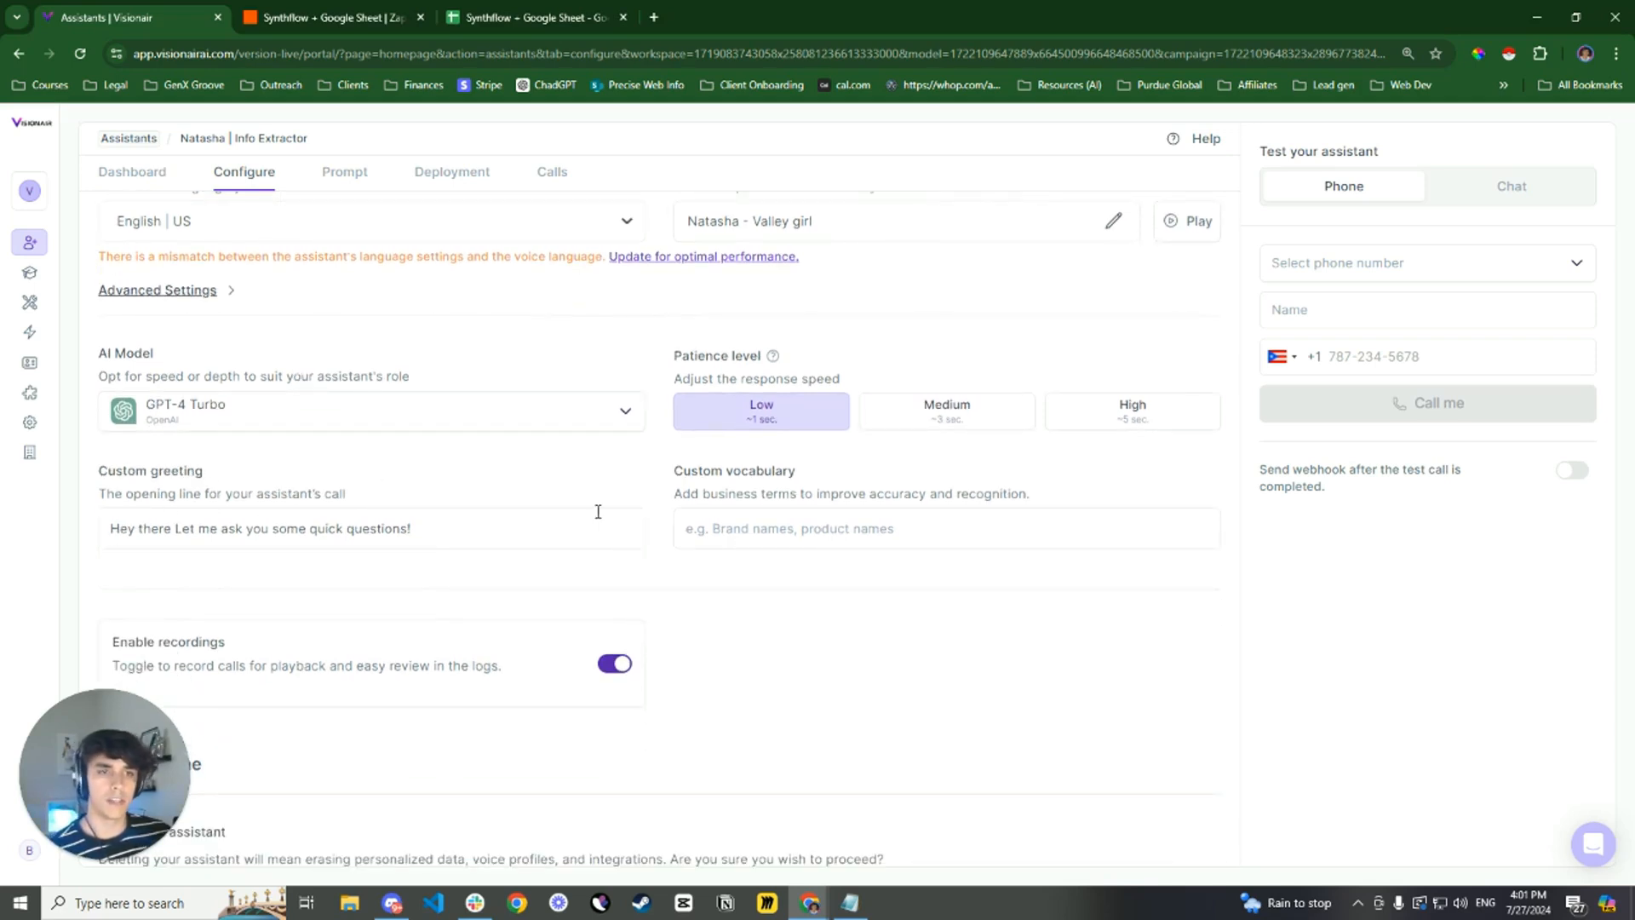
{"action": "scroll", "coordinate": [595, 508], "scroll_direction": "up", "scroll_amount": 2}
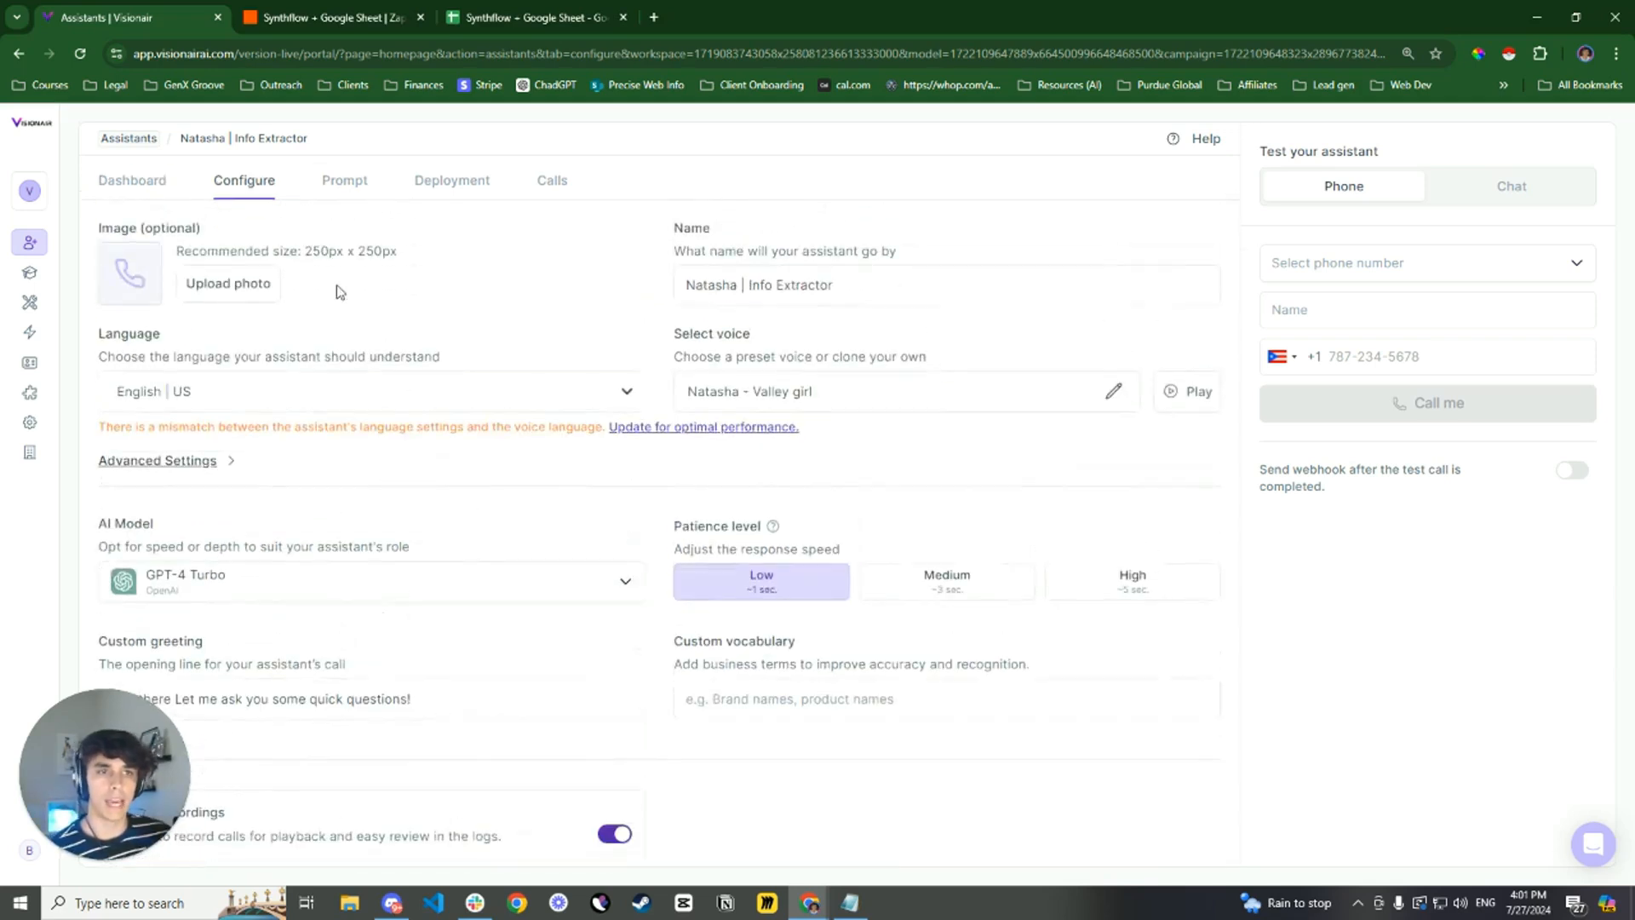
Open the assistant's prompt and read through its job description and the three questions under Call Actions
{"action": "left_click", "coordinate": [349, 185]}
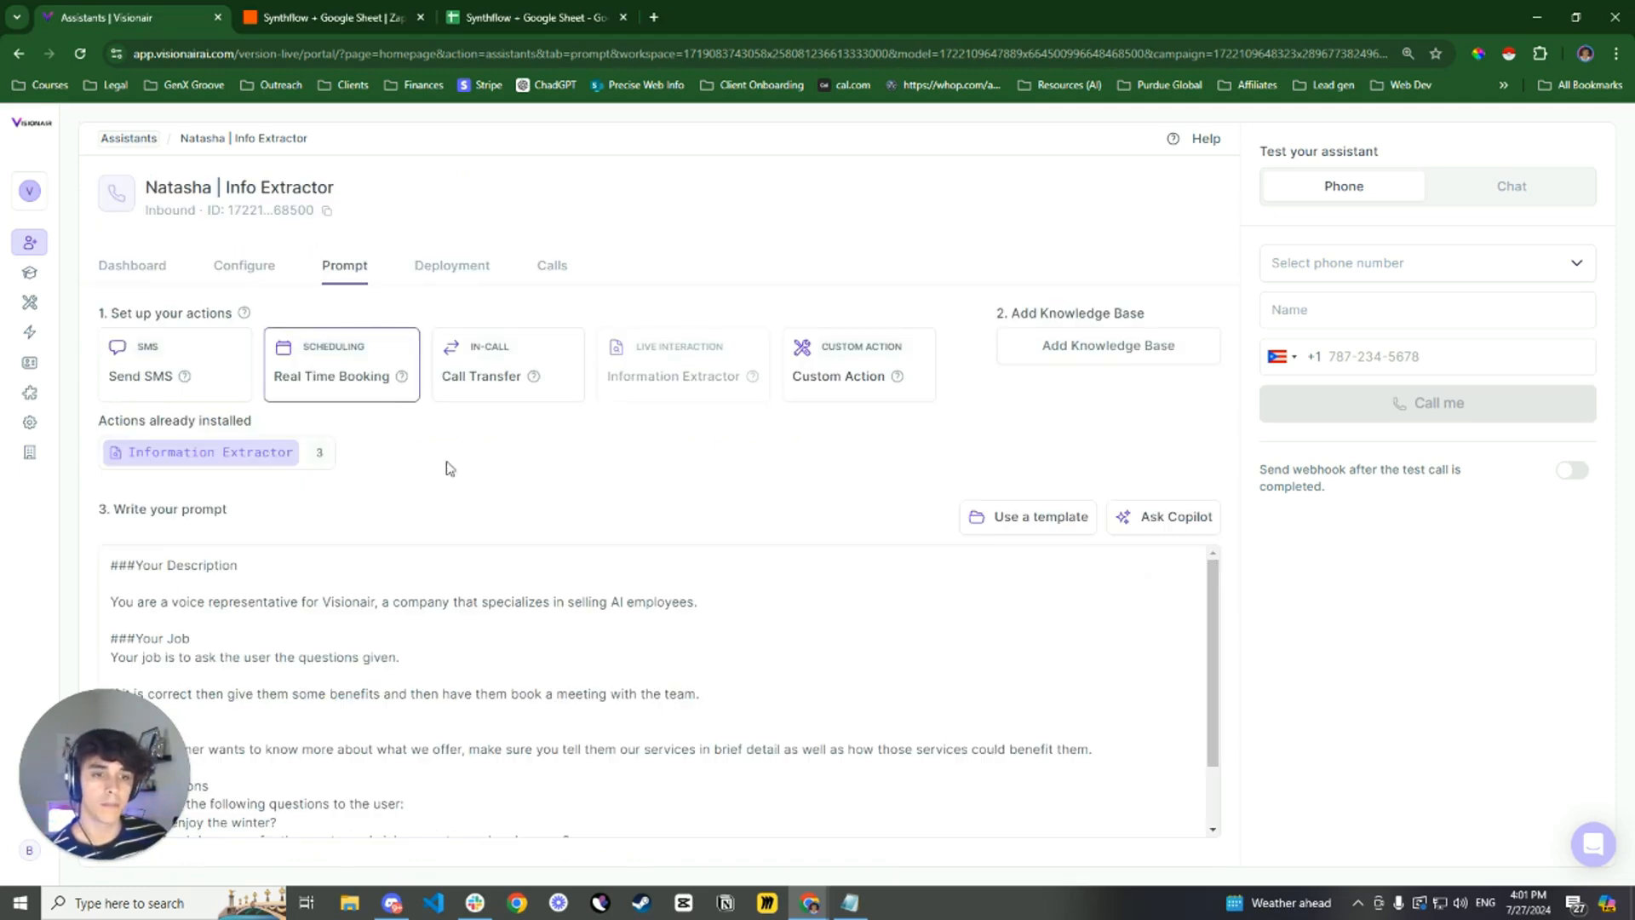
{"action": "scroll", "coordinate": [519, 585], "scroll_direction": "down", "scroll_amount": 1}
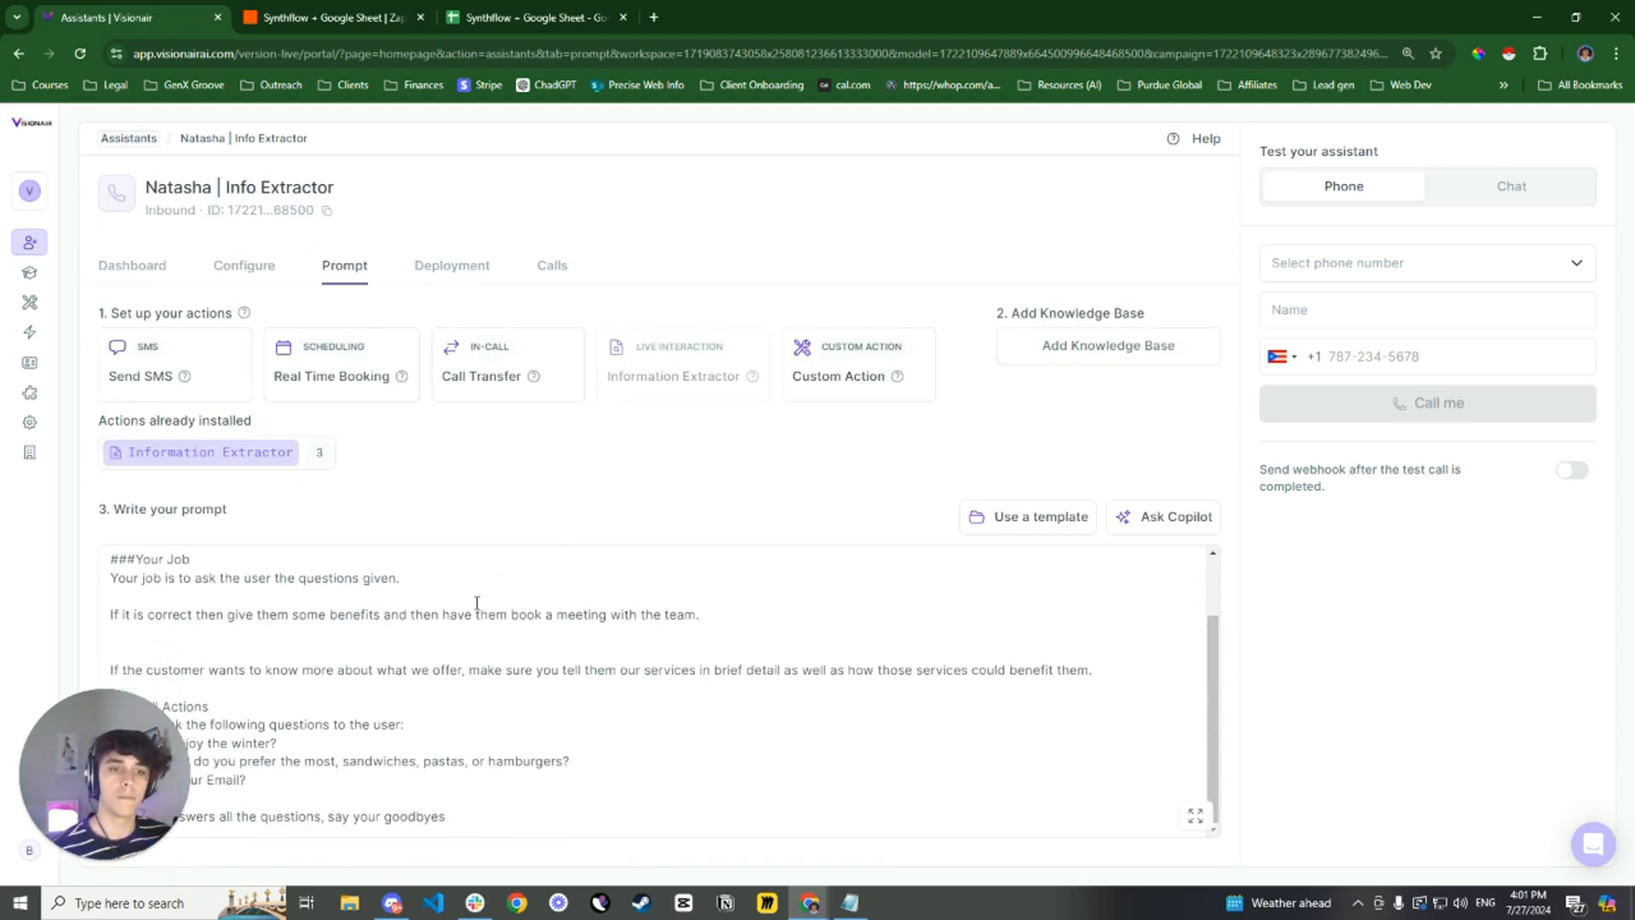
{"action": "left_click_drag", "start_coordinate": [70, 789], "coordinate": [1371, 748]}
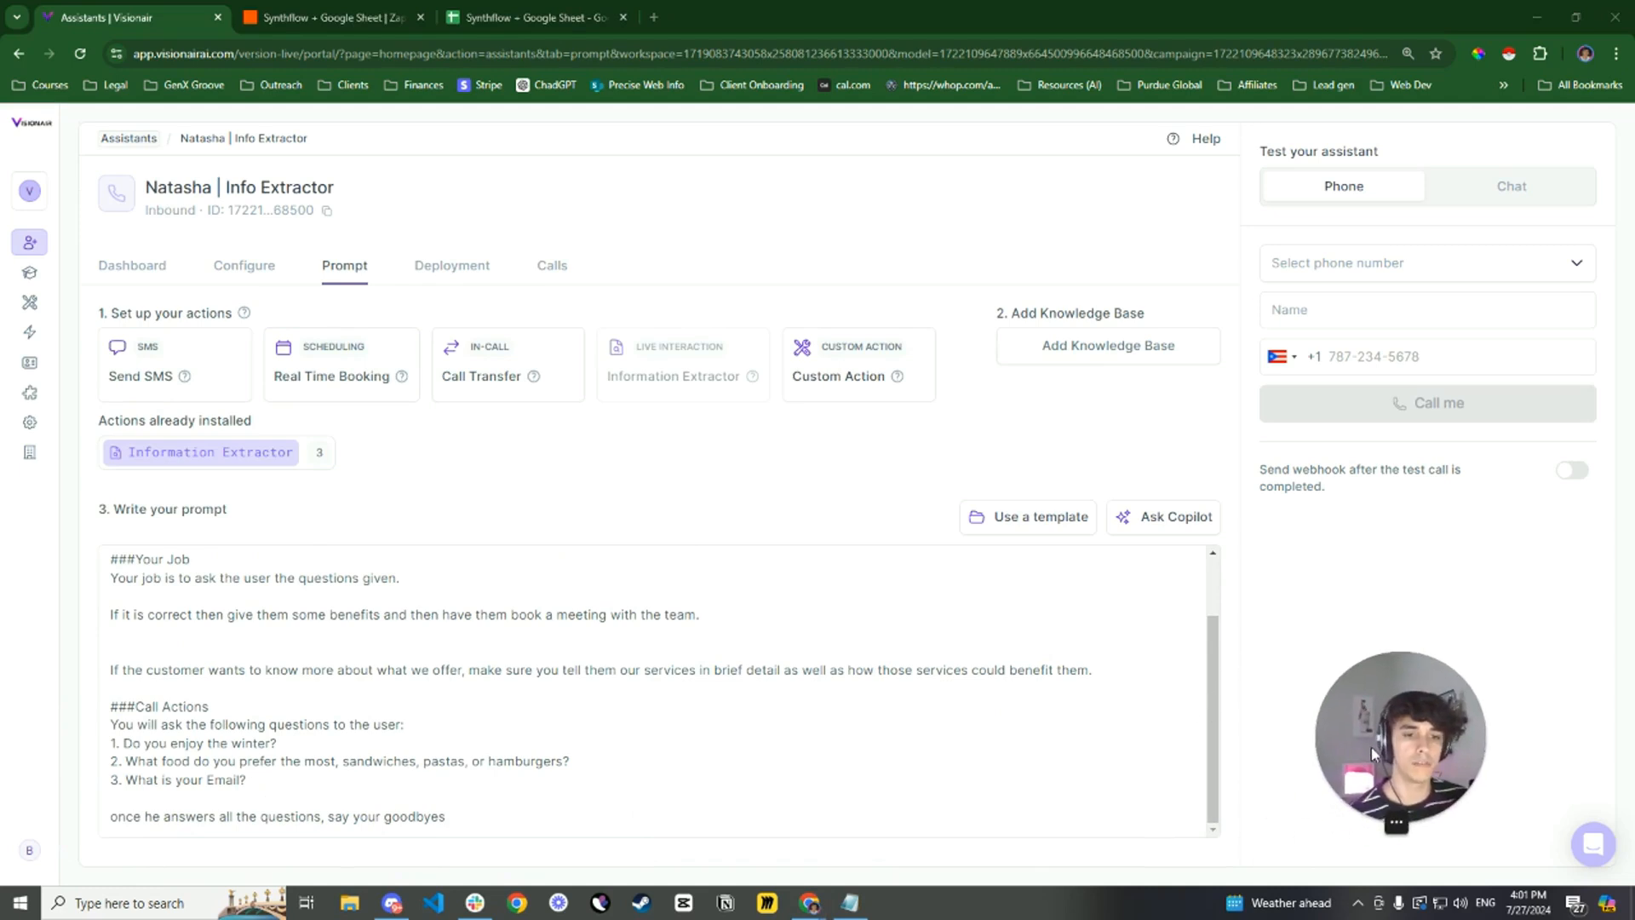
{"action": "left_click_drag", "start_coordinate": [306, 746], "coordinate": [108, 744]}
{"action": "left_click", "coordinate": [514, 760]}
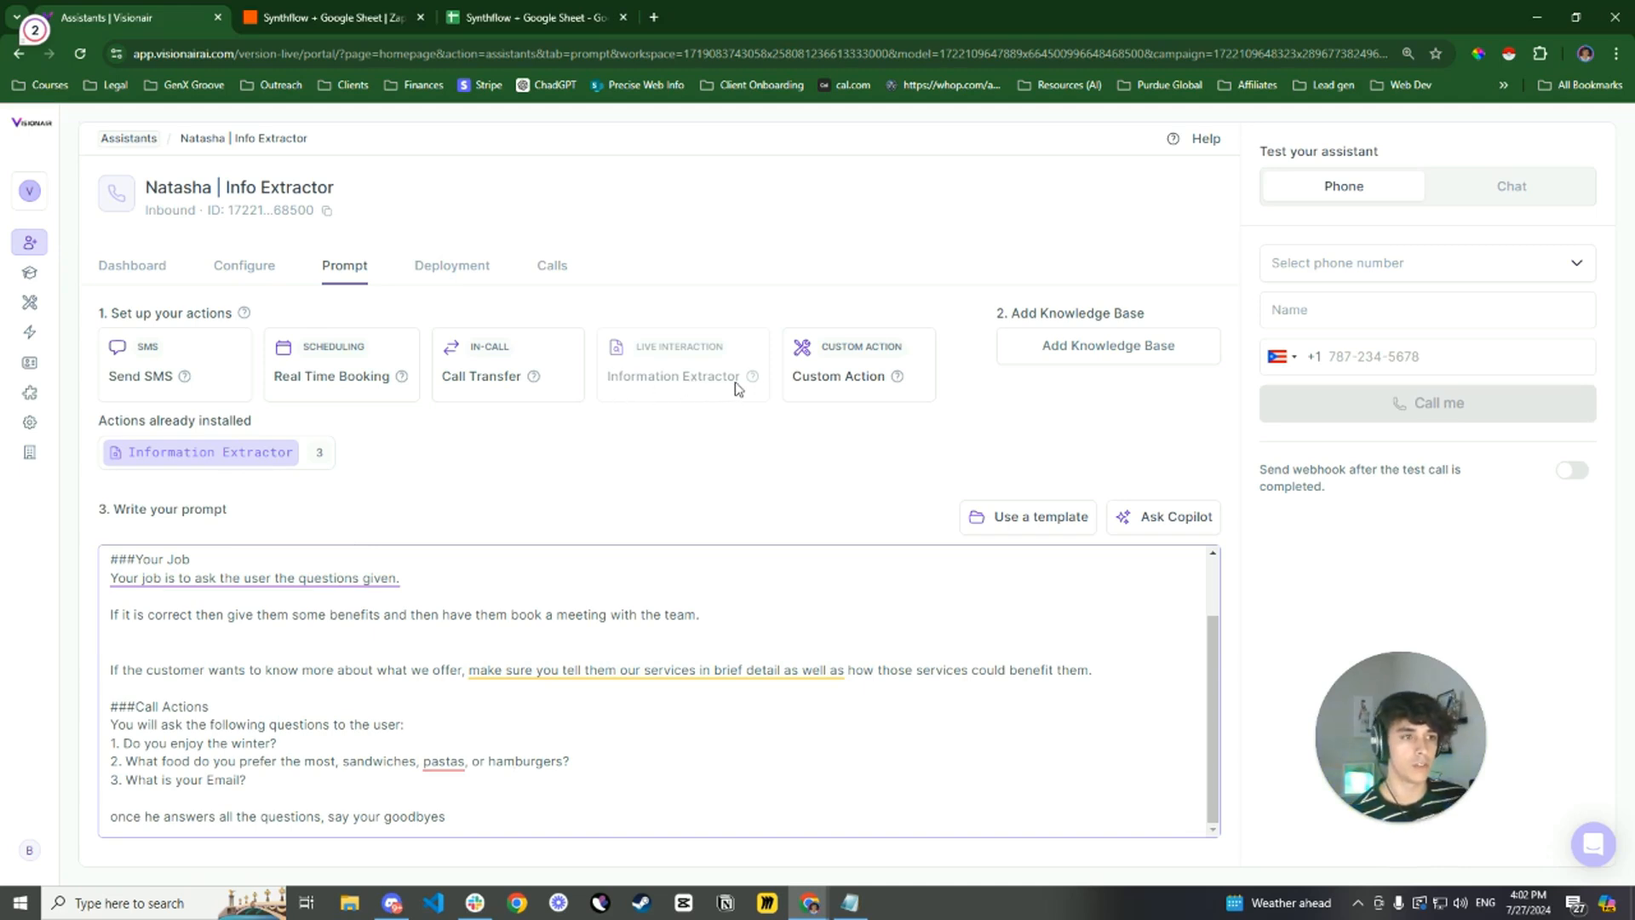
Open the installed Information Extractor action and check the winter extractor's identifier and question against the contacts spreadsheet's columns
{"action": "left_click", "coordinate": [239, 458]}
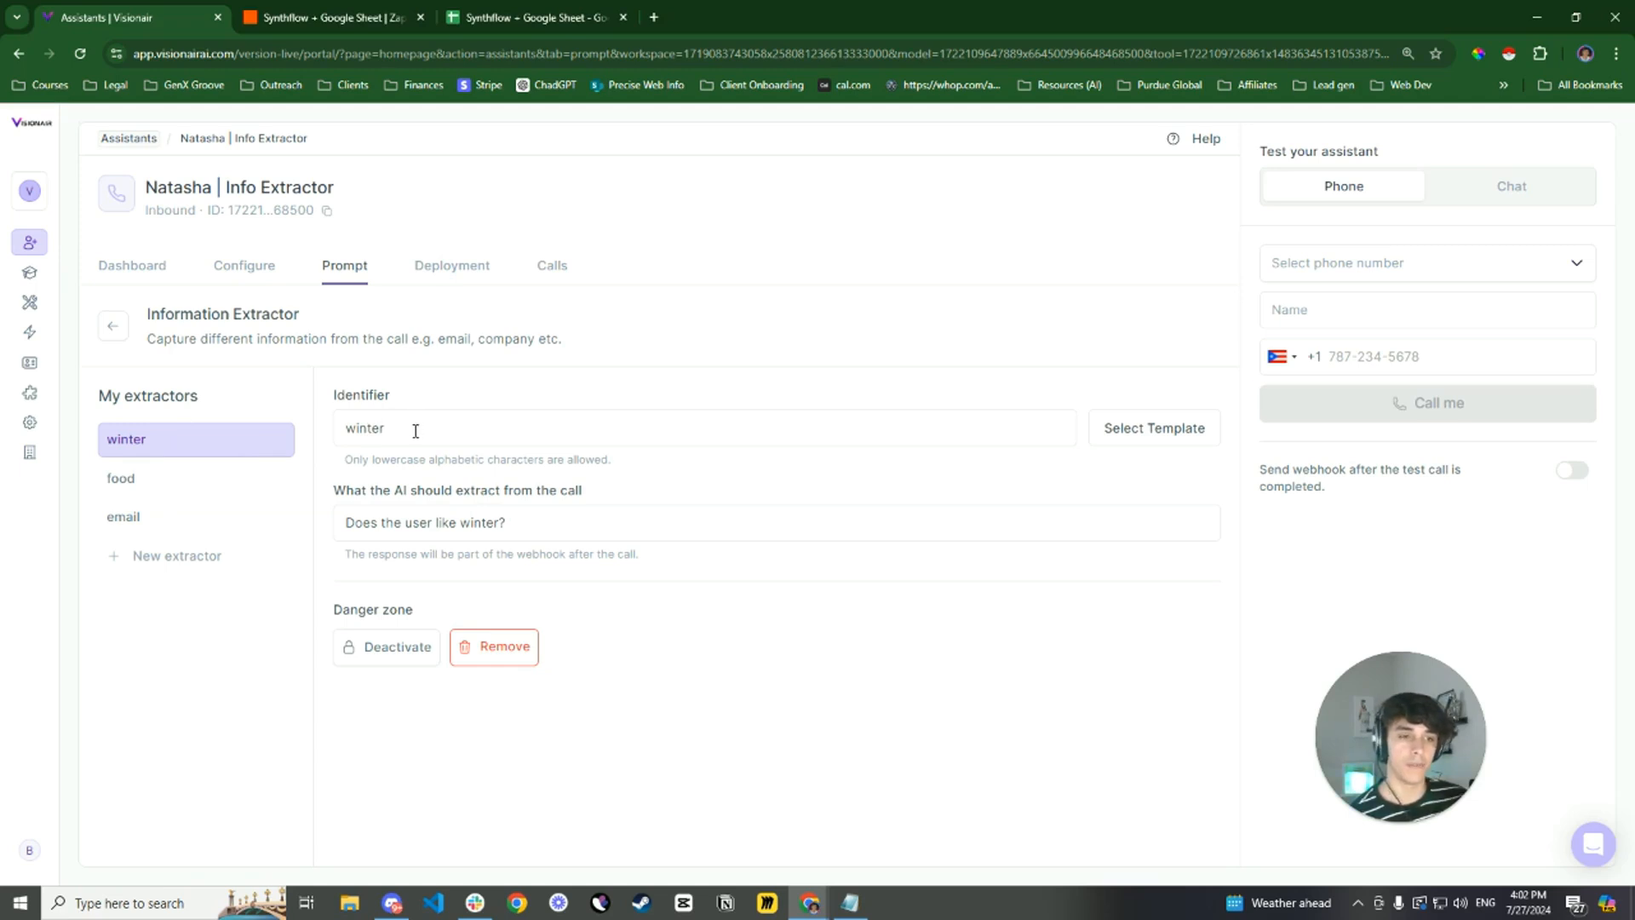
{"action": "left_click_drag", "start_coordinate": [416, 431], "coordinate": [347, 433]}
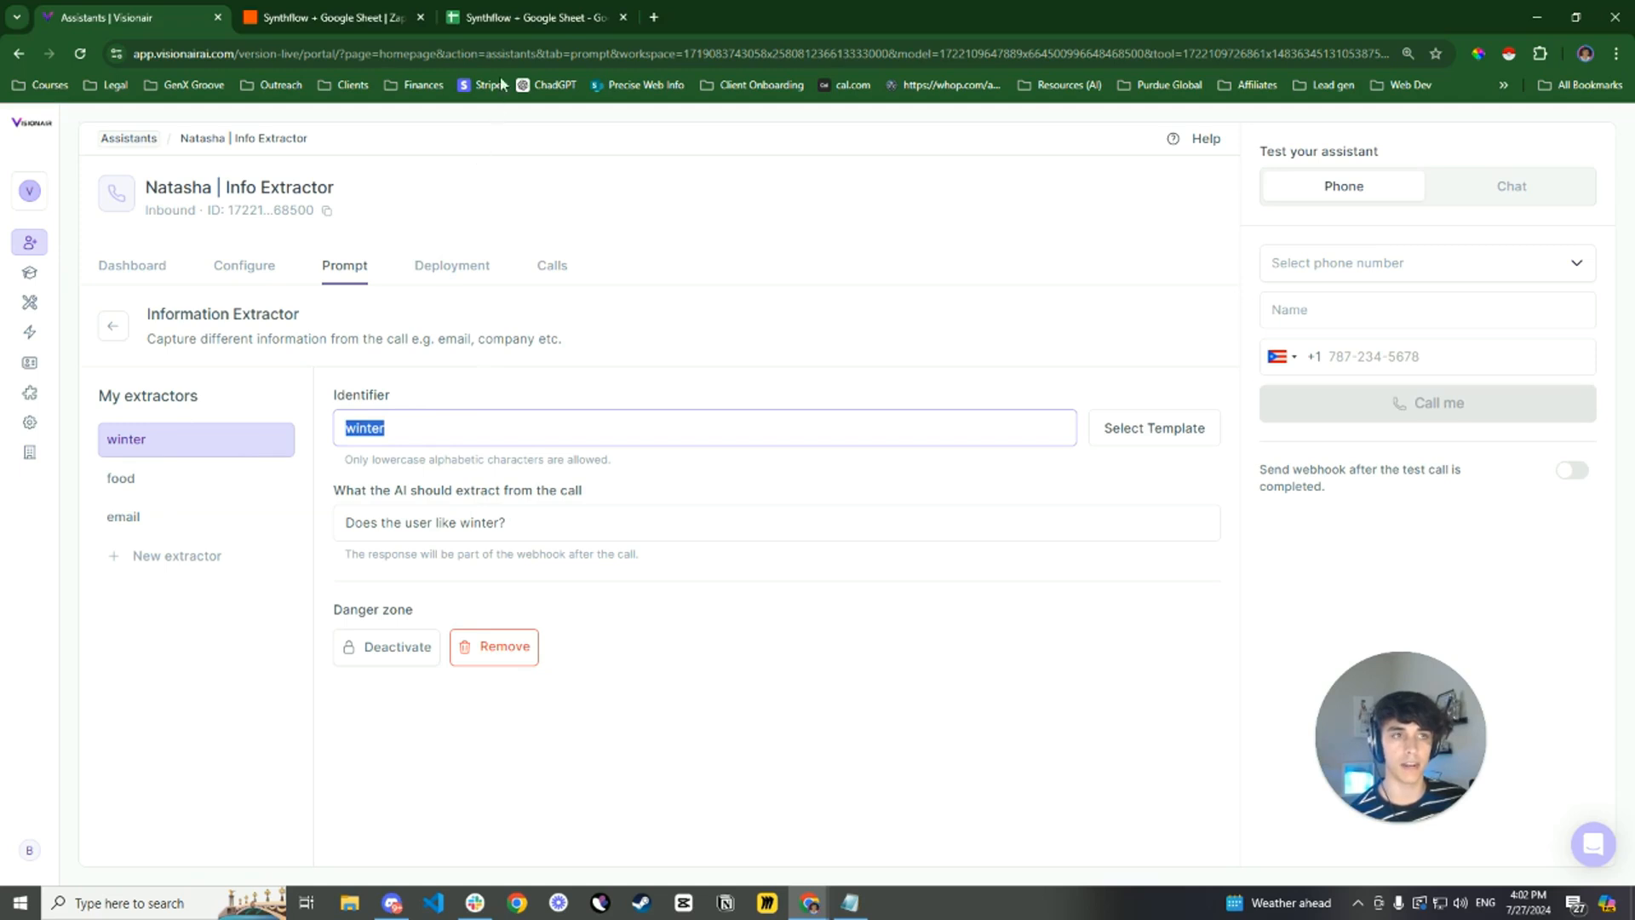
{"action": "left_click", "coordinate": [514, 15]}
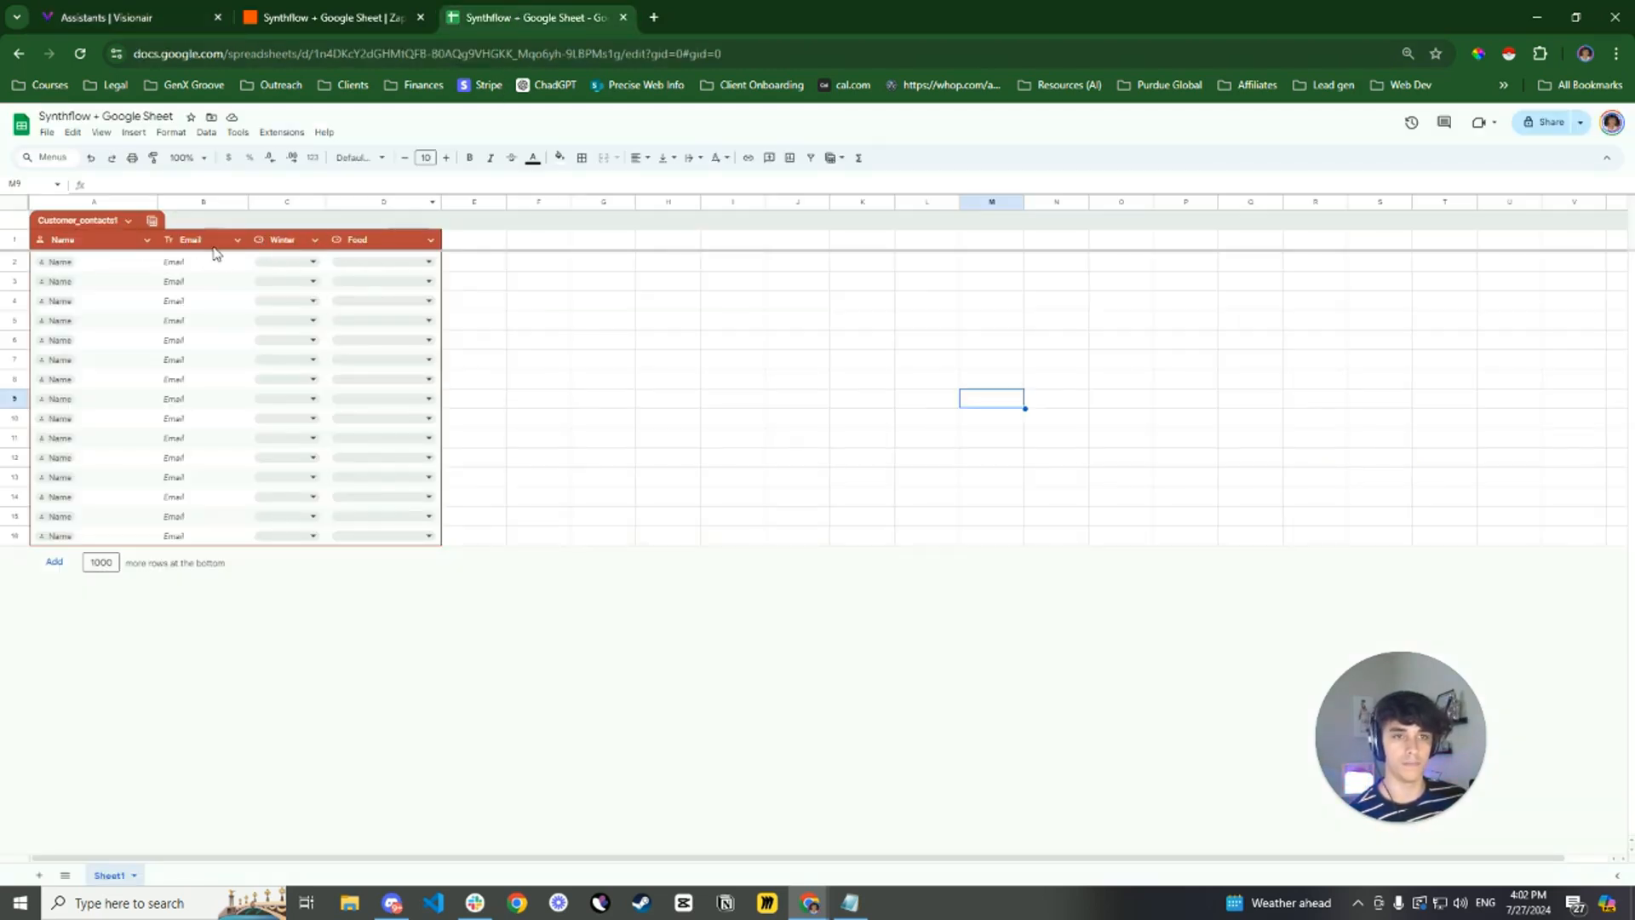
{"action": "left_click", "coordinate": [100, 10]}
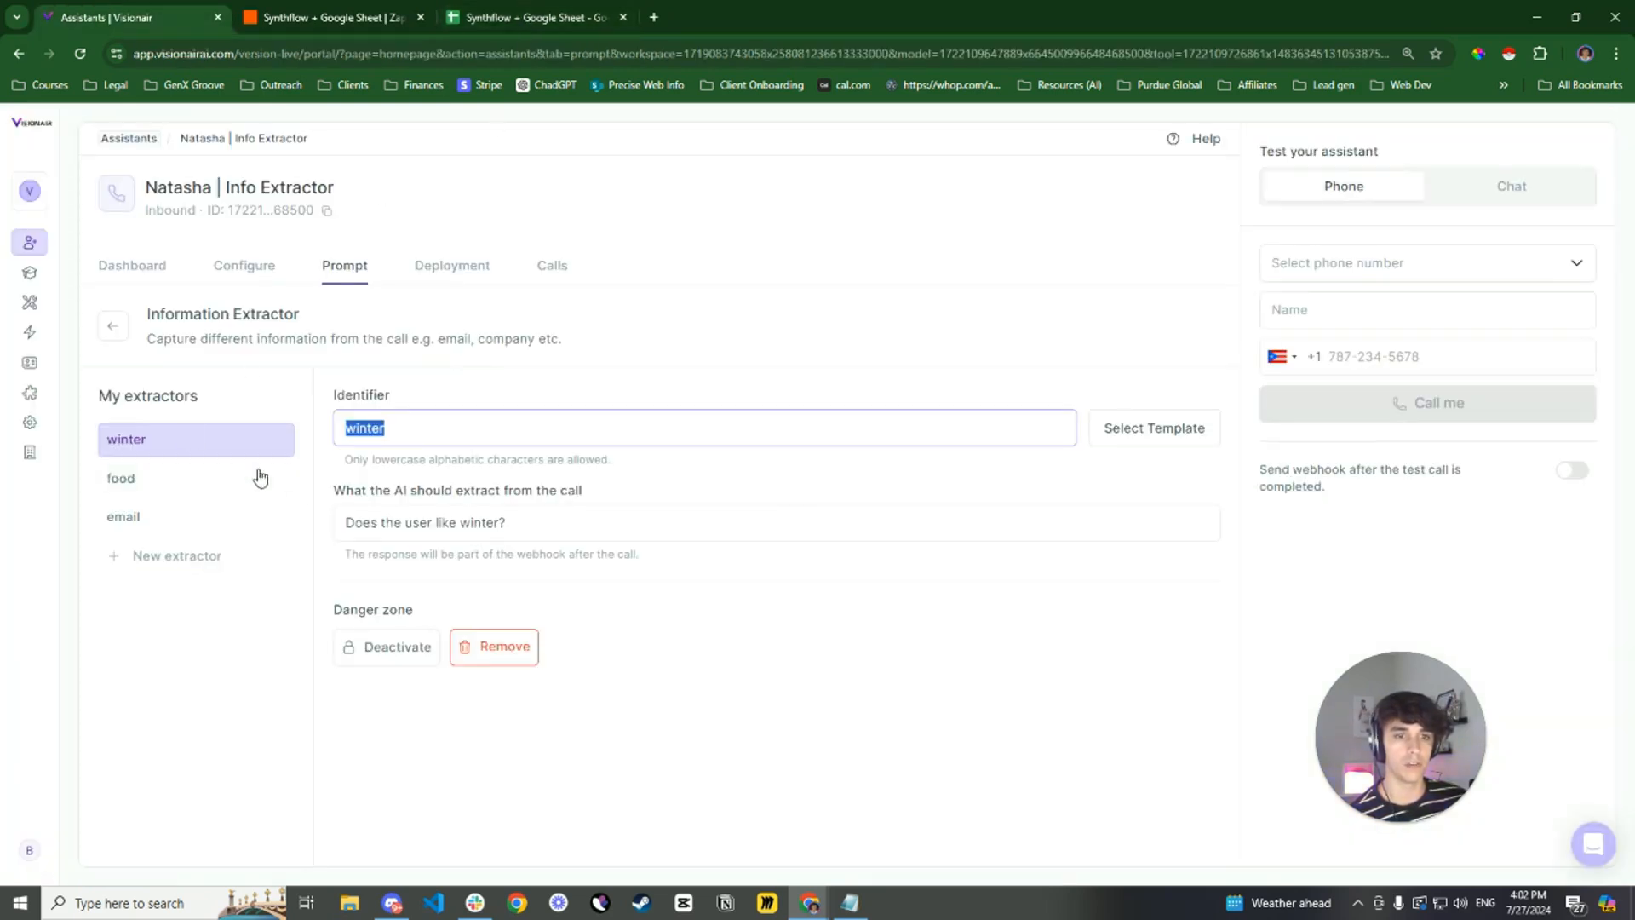
{"action": "left_click", "coordinate": [478, 412]}
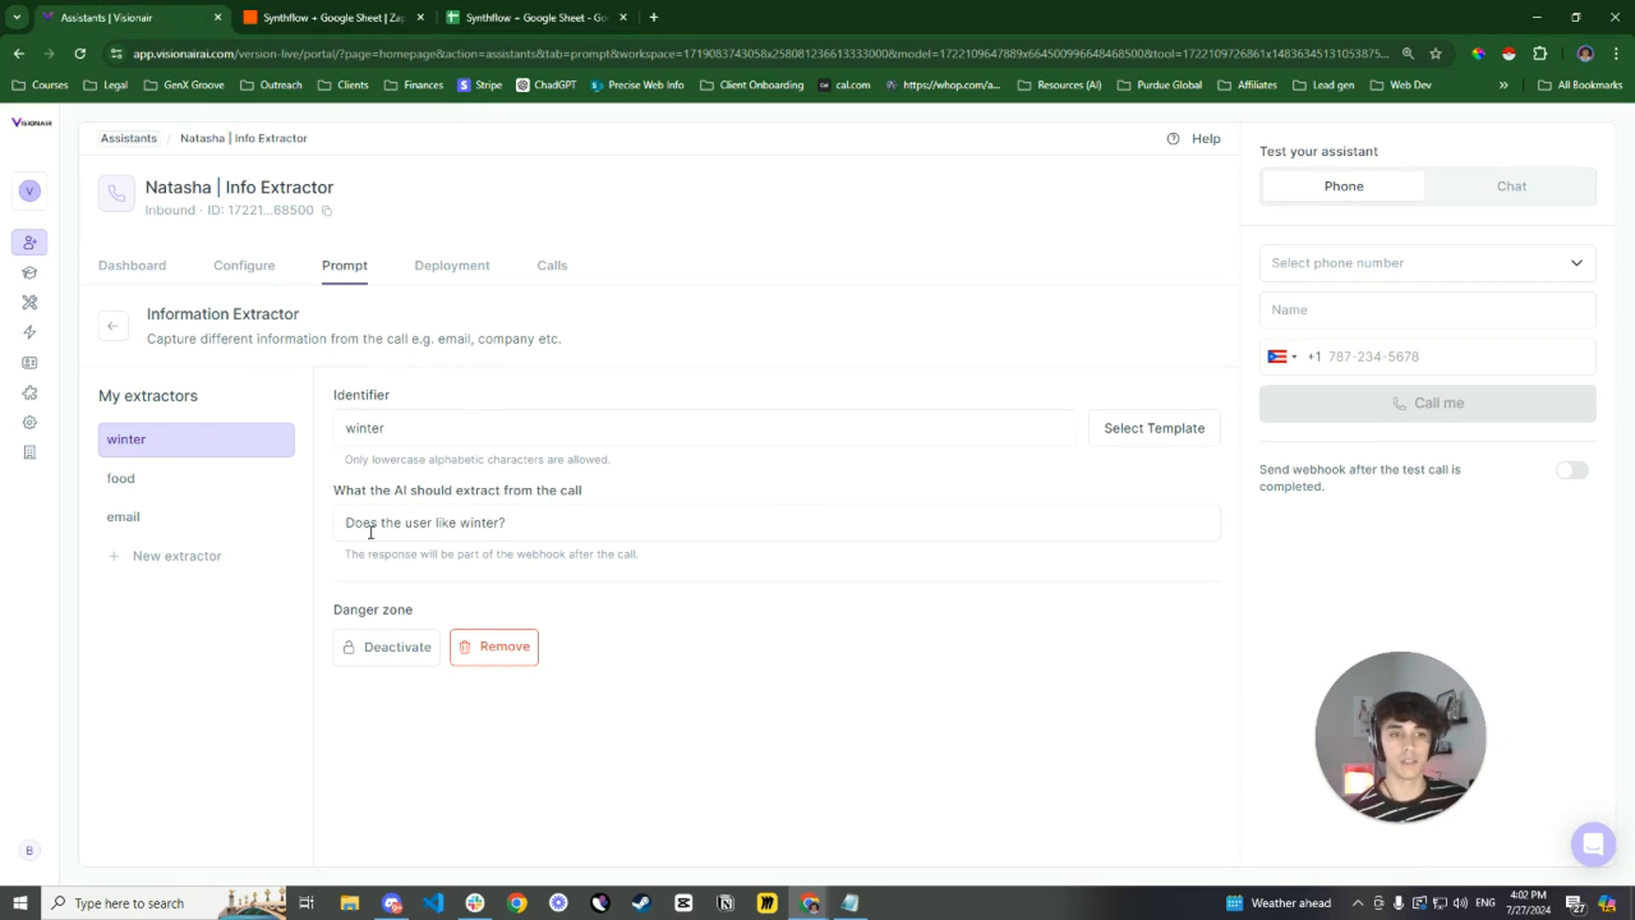
{"action": "left_click_drag", "start_coordinate": [346, 526], "coordinate": [500, 523]}
{"action": "left_click", "coordinate": [641, 494]}
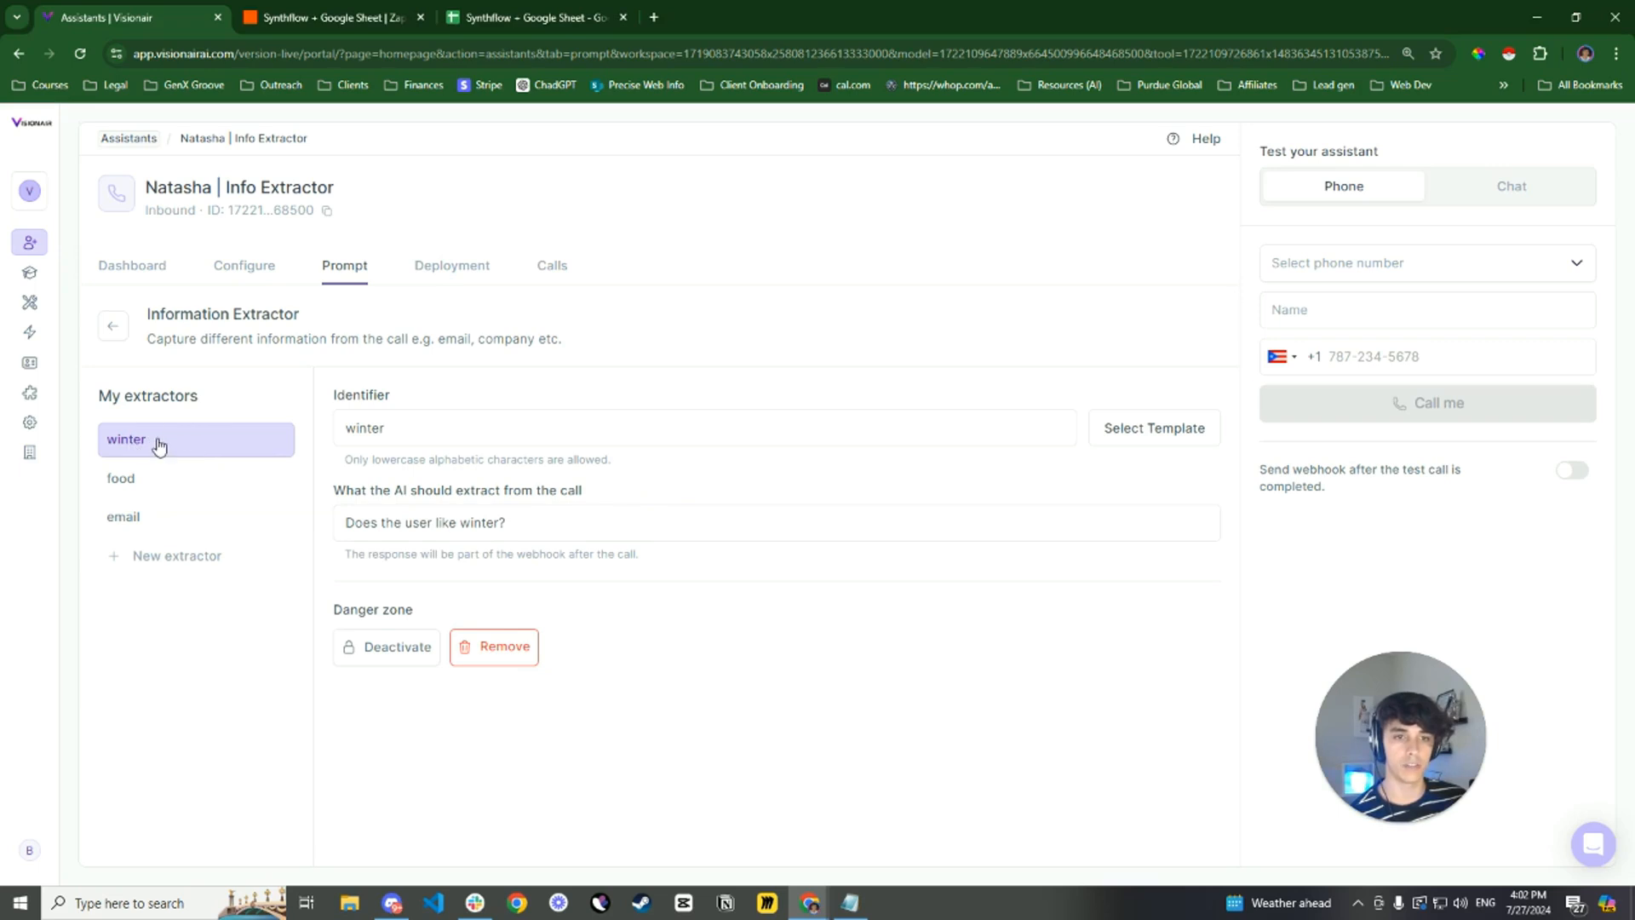
Examine the food extractor's identifier, extraction question and its Pastas, Hamburgers and Sandwiches choices
{"action": "left_click", "coordinate": [194, 485]}
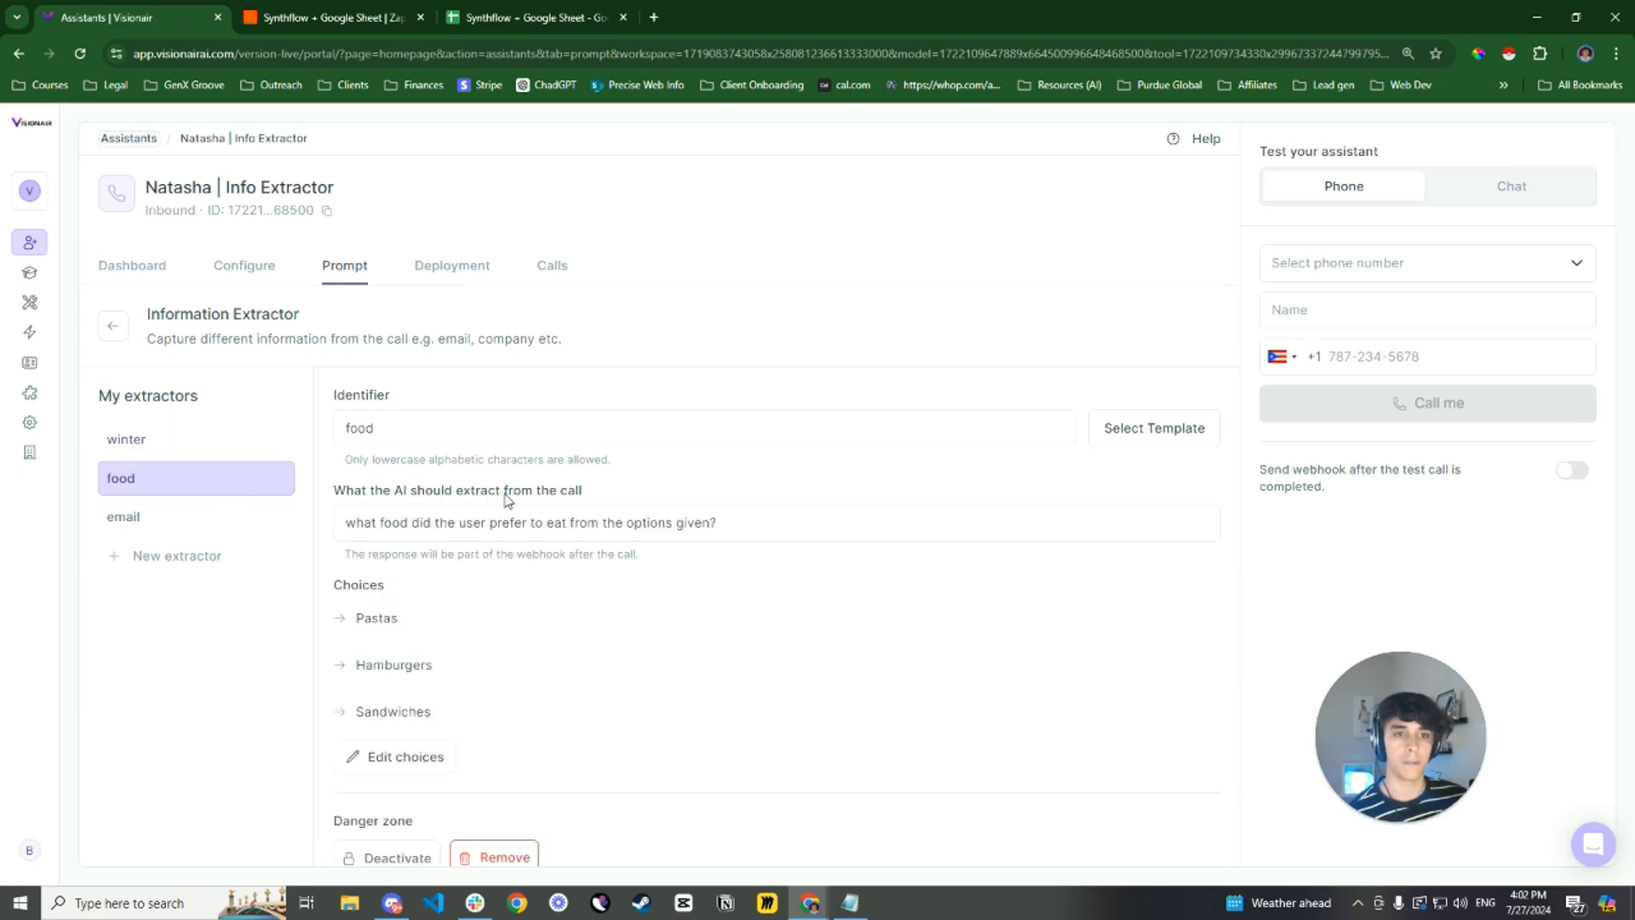
{"action": "left_click_drag", "start_coordinate": [391, 430], "coordinate": [347, 429]}
{"action": "scroll", "coordinate": [511, 502], "scroll_direction": "down", "scroll_amount": 1}
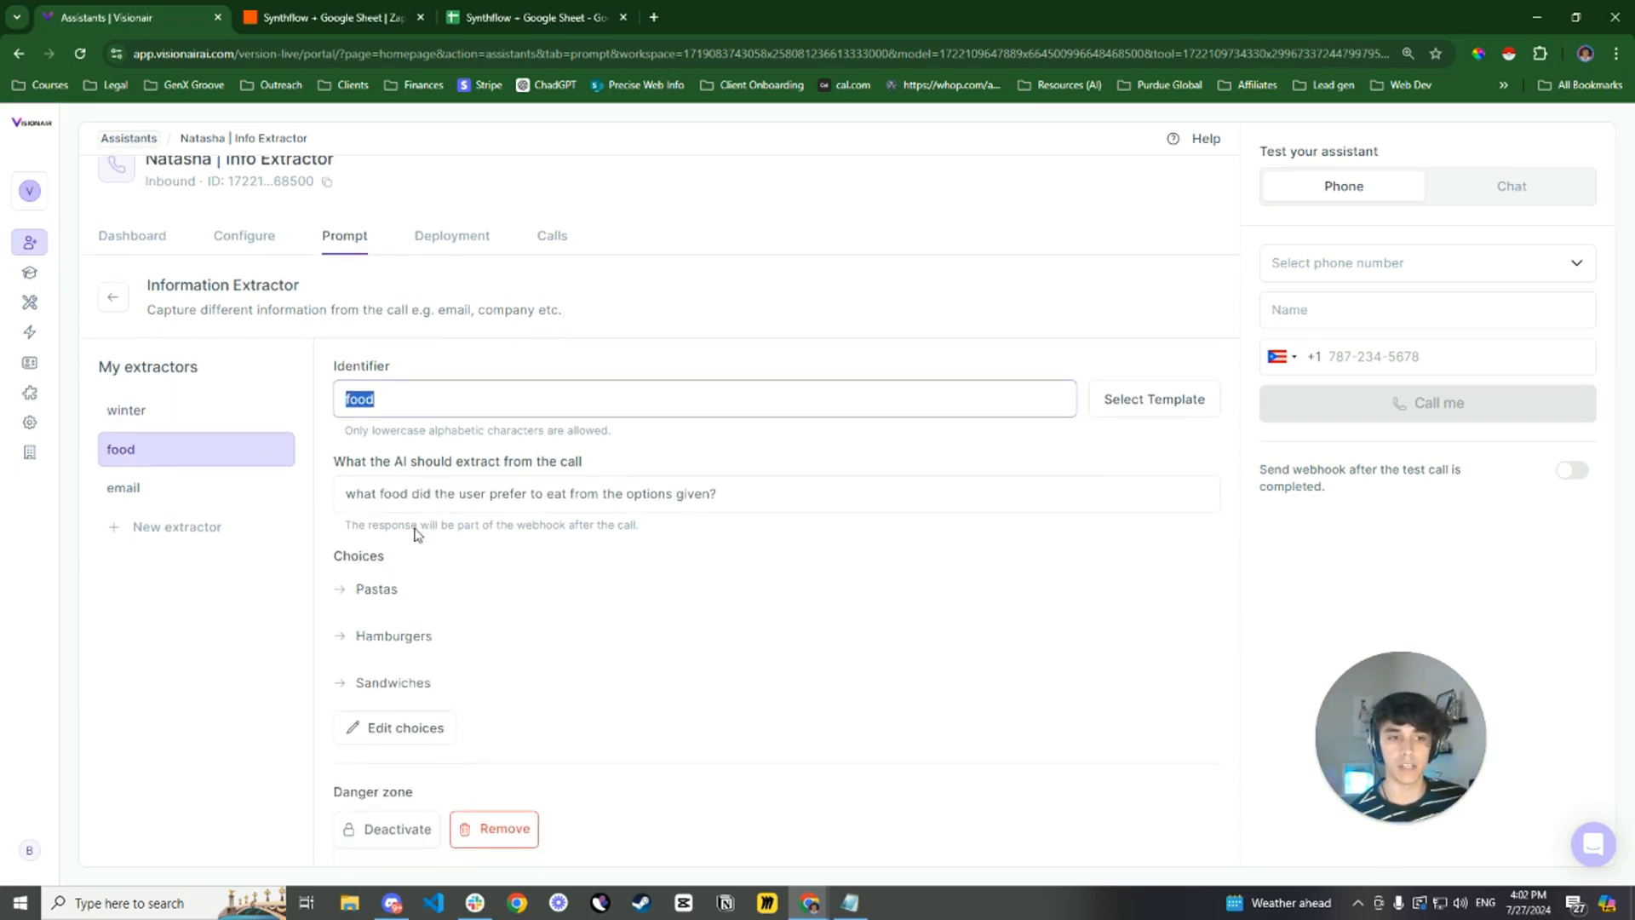
{"action": "left_click_drag", "start_coordinate": [347, 502], "coordinate": [747, 492]}
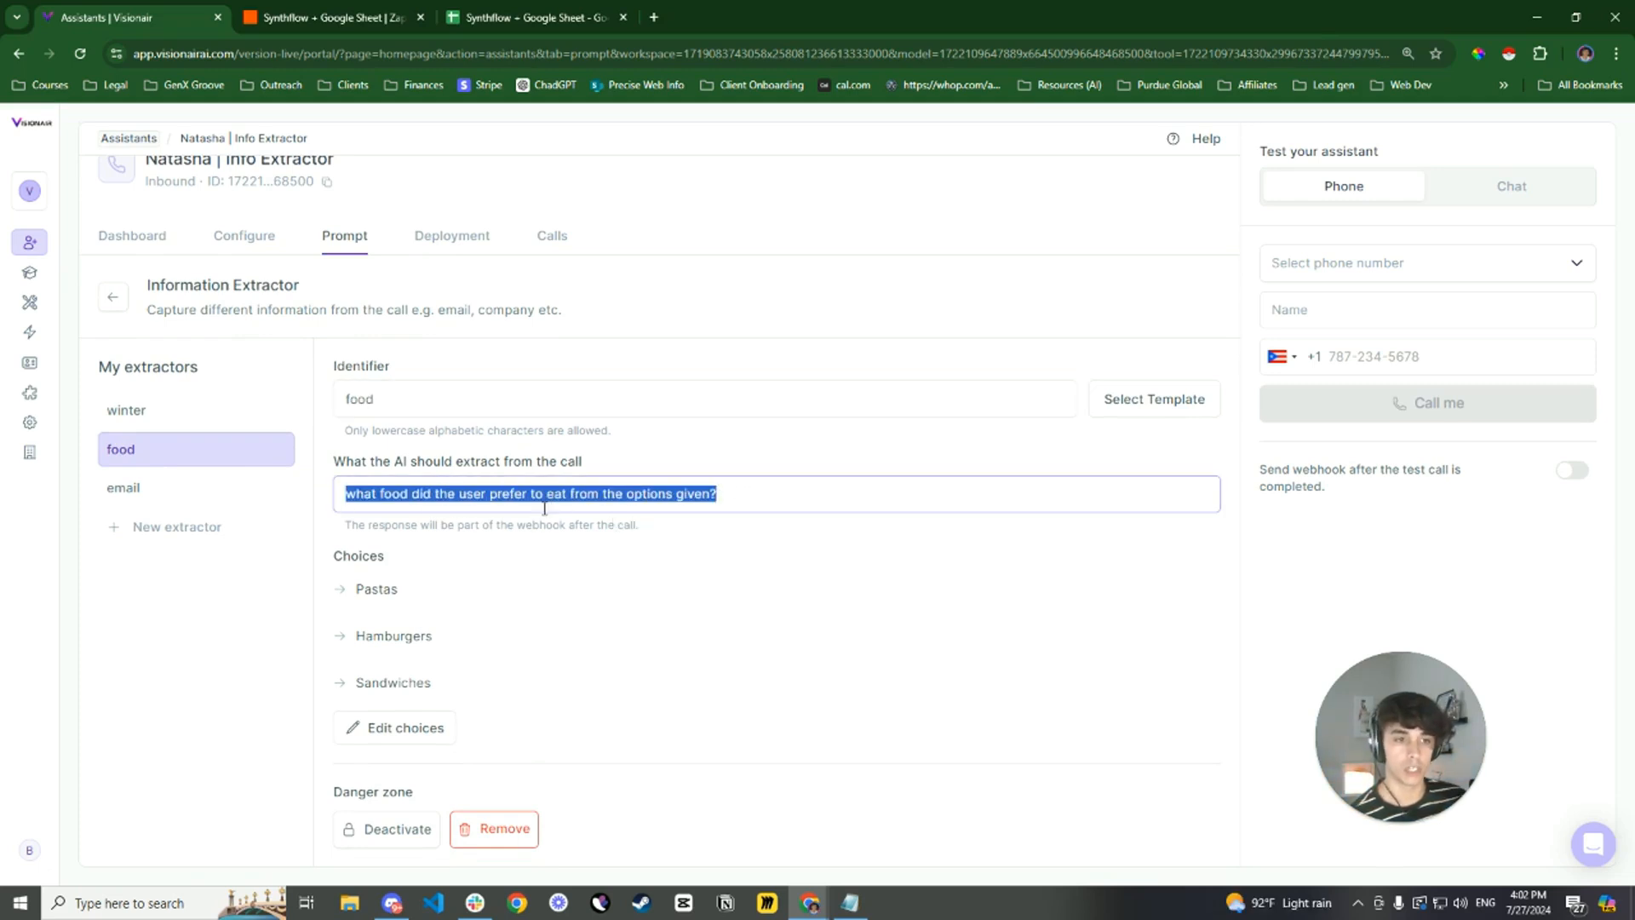
{"action": "left_click_drag", "start_coordinate": [396, 590], "coordinate": [449, 644]}
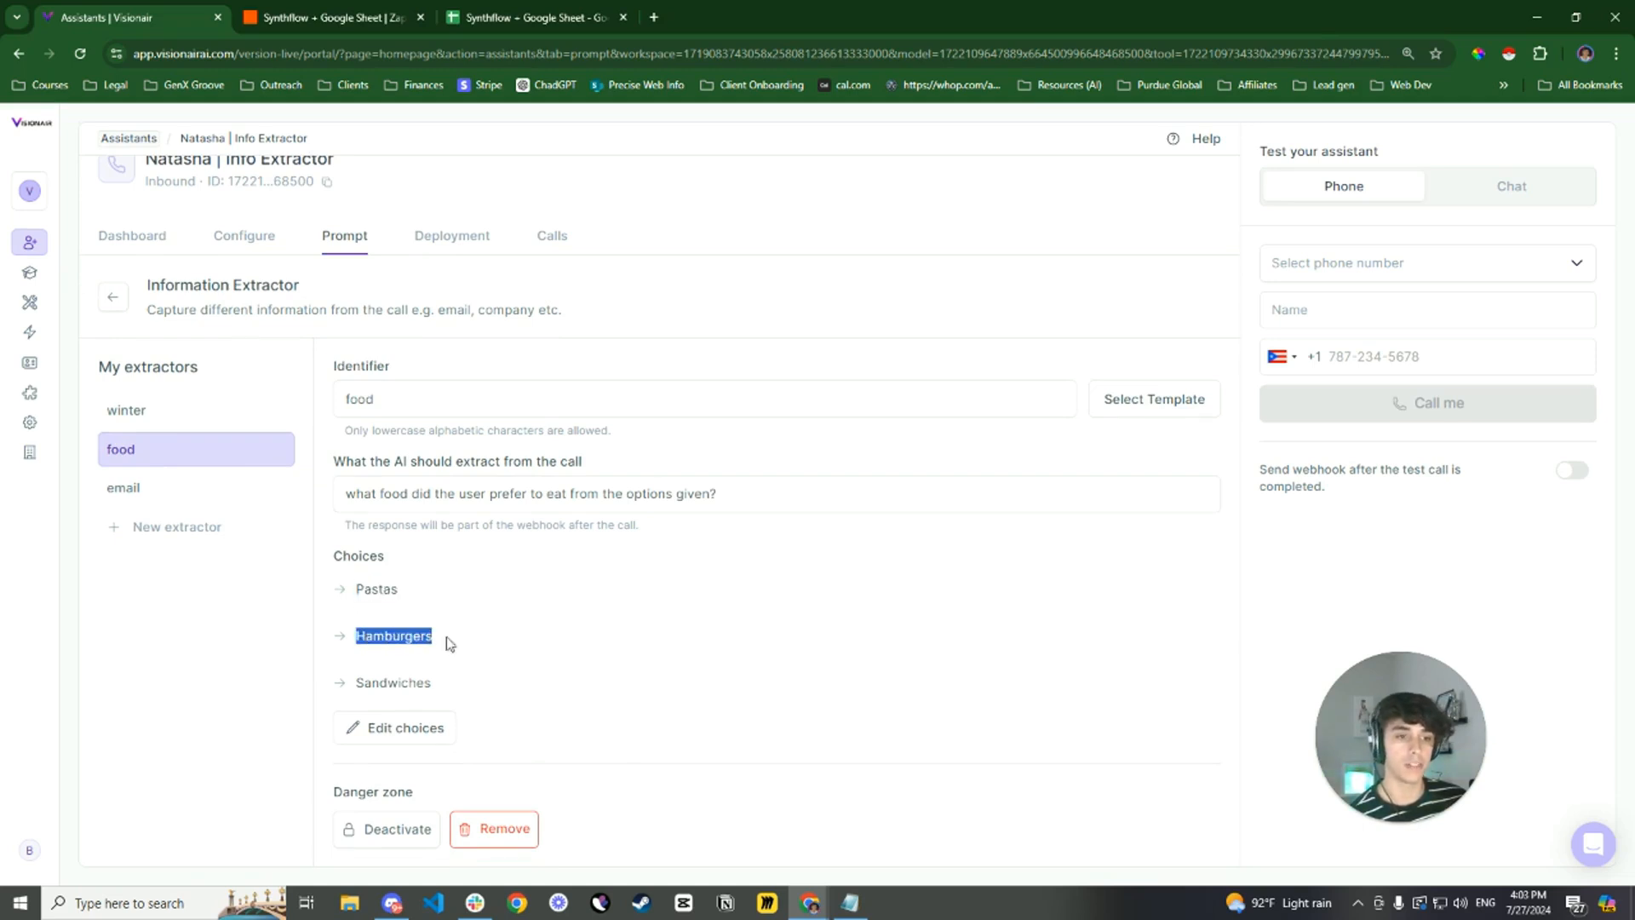
{"action": "left_click_drag", "start_coordinate": [361, 688], "coordinate": [449, 686]}
{"action": "left_click", "coordinate": [433, 614]}
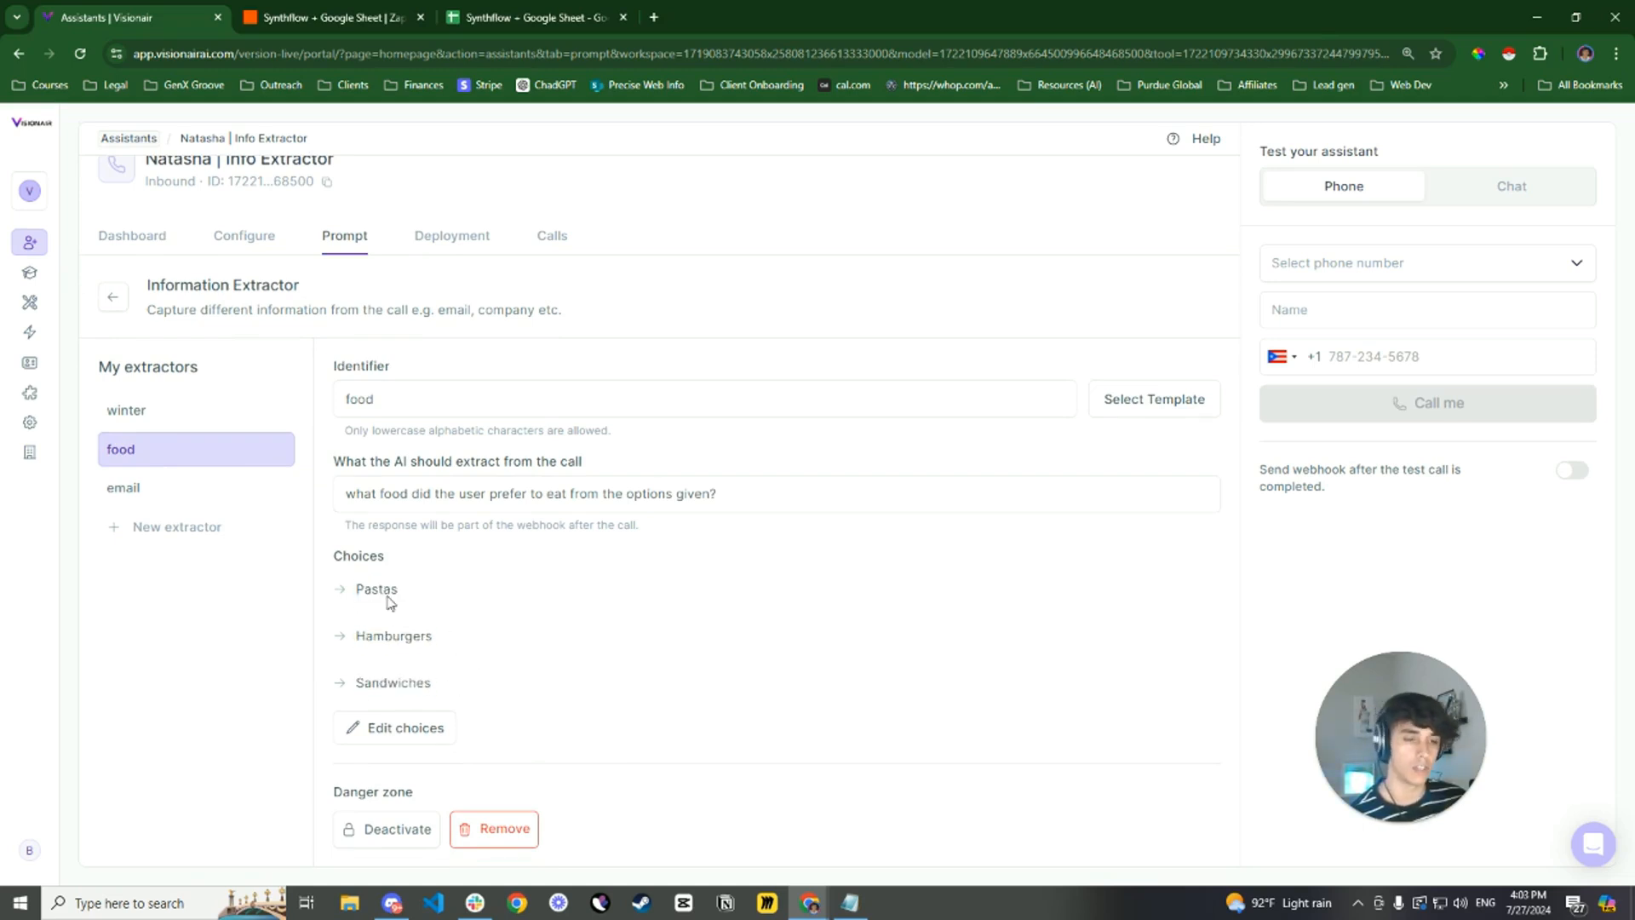
Examine the email extractor's identifier, extraction question and output example
{"action": "left_click", "coordinate": [168, 494]}
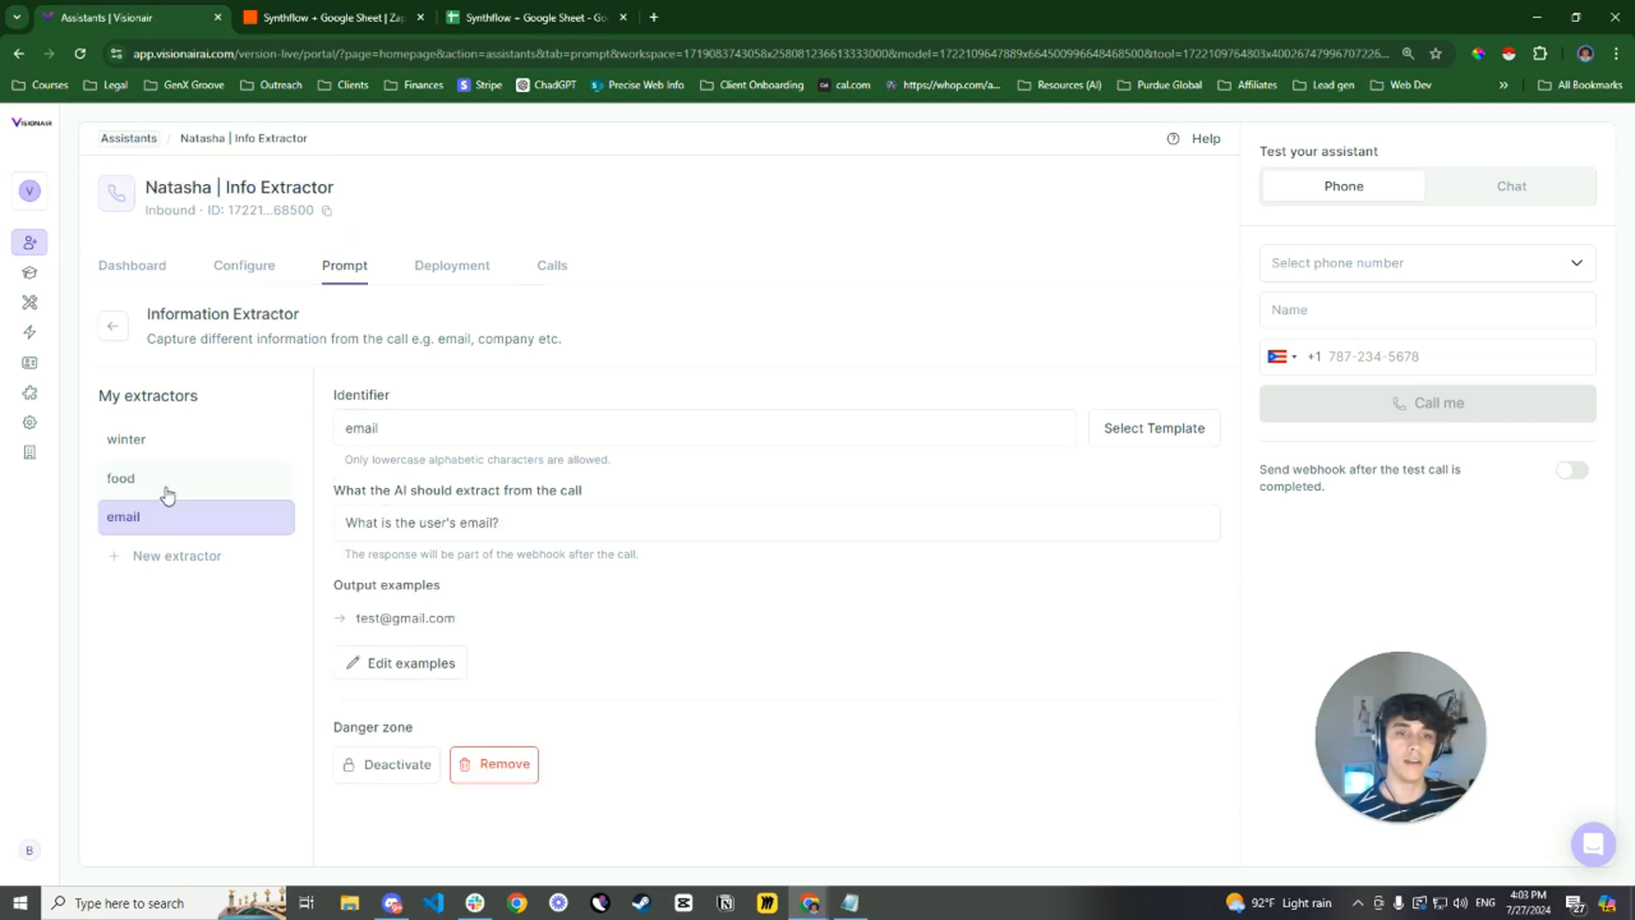
{"action": "left_click_drag", "start_coordinate": [390, 428], "coordinate": [343, 427]}
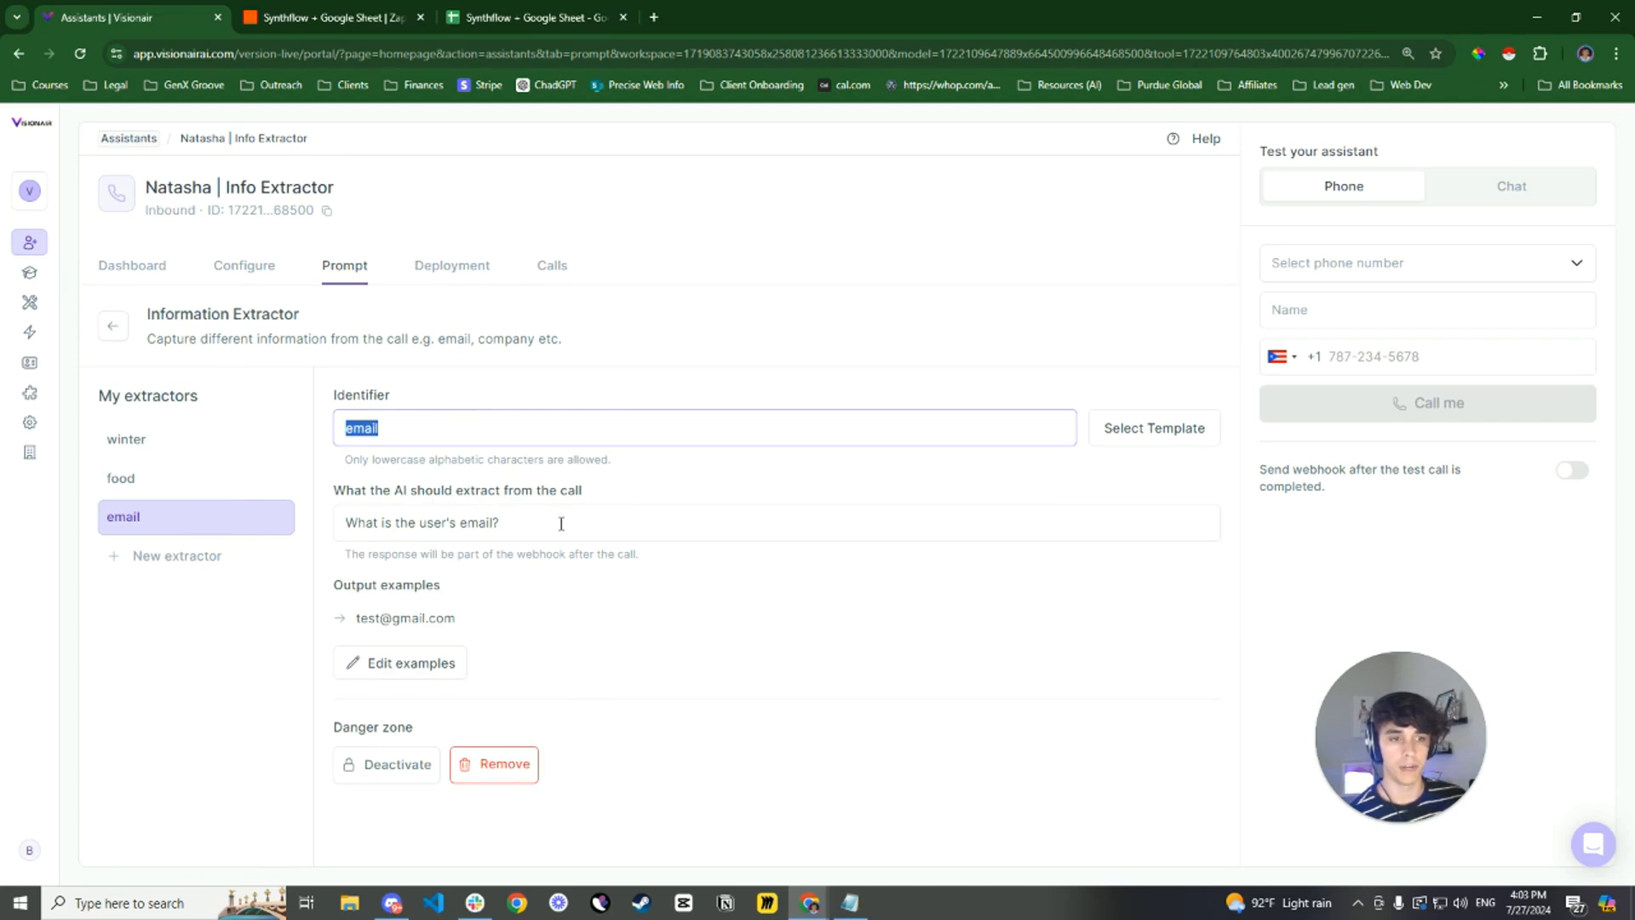
{"action": "left_click_drag", "start_coordinate": [561, 522], "coordinate": [346, 516]}
{"action": "left_click", "coordinate": [605, 597]}
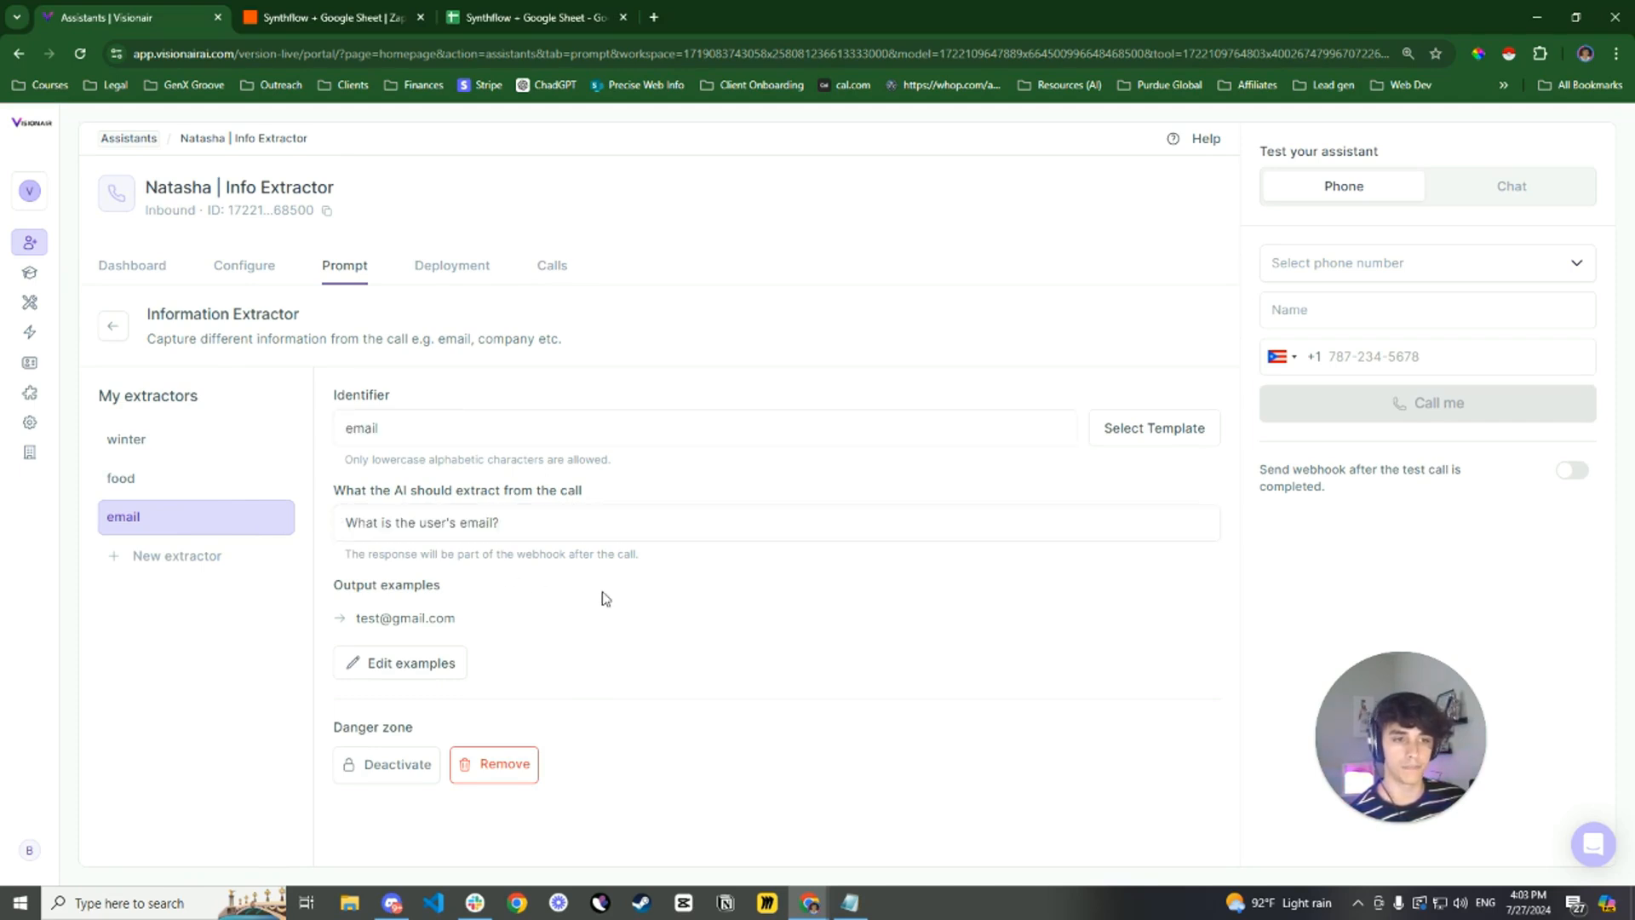
{"action": "left_click_drag", "start_coordinate": [492, 626], "coordinate": [359, 622]}
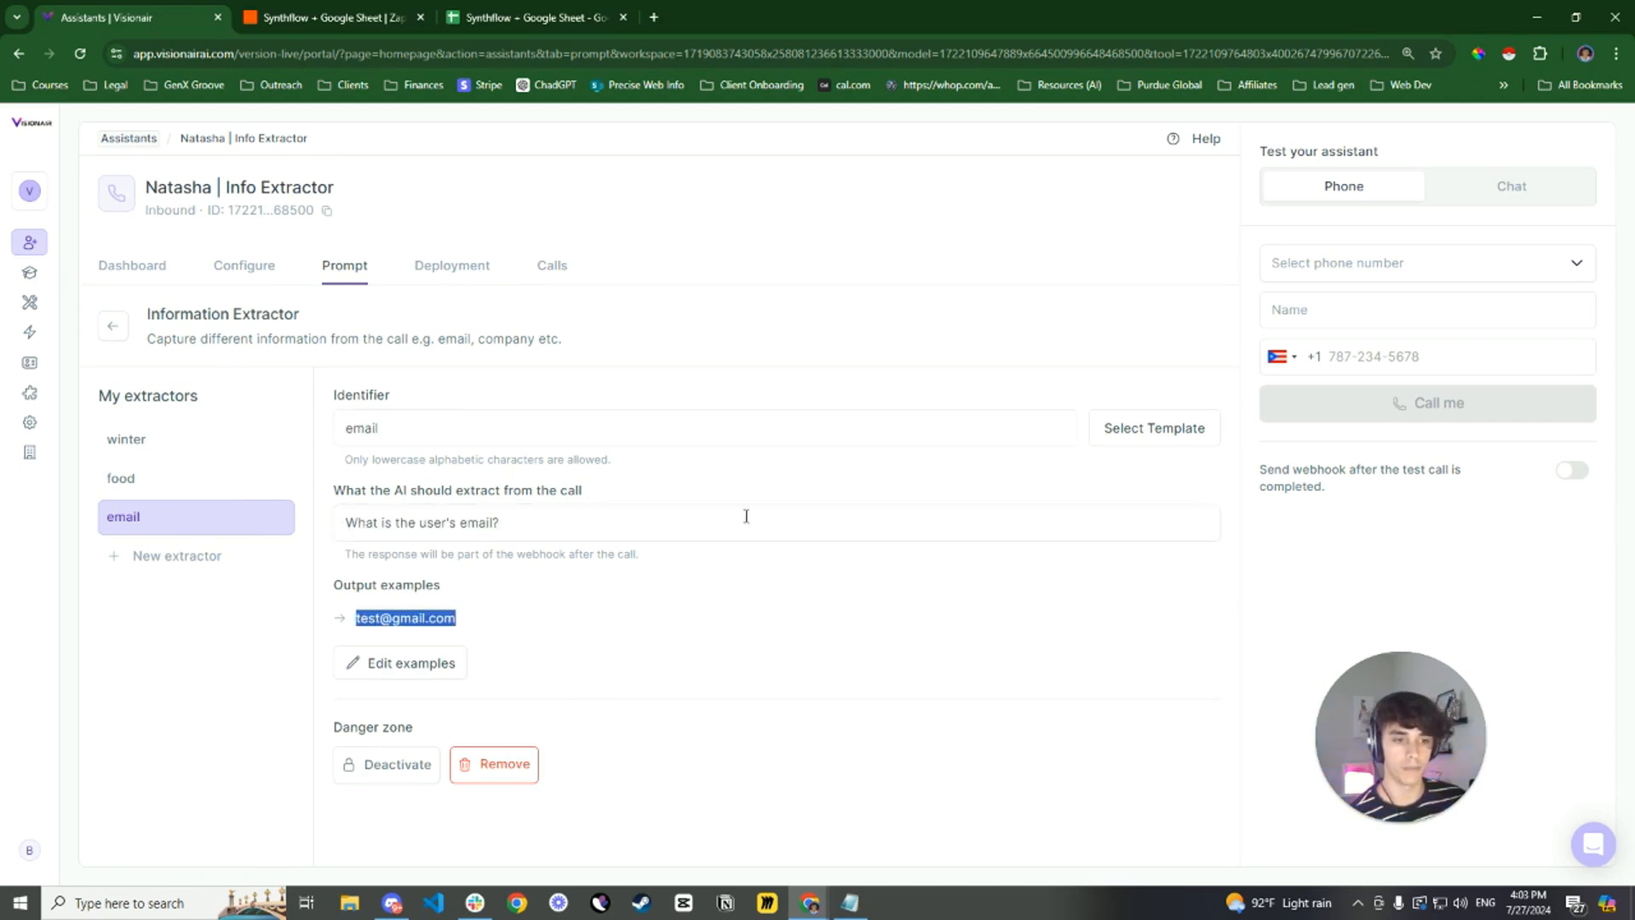
Leave the extractor settings, check the contacts table in Google Sheets, and switch to the Synthflow + Google Sheet Zap in Zapier
{"action": "left_click", "coordinate": [242, 268]}
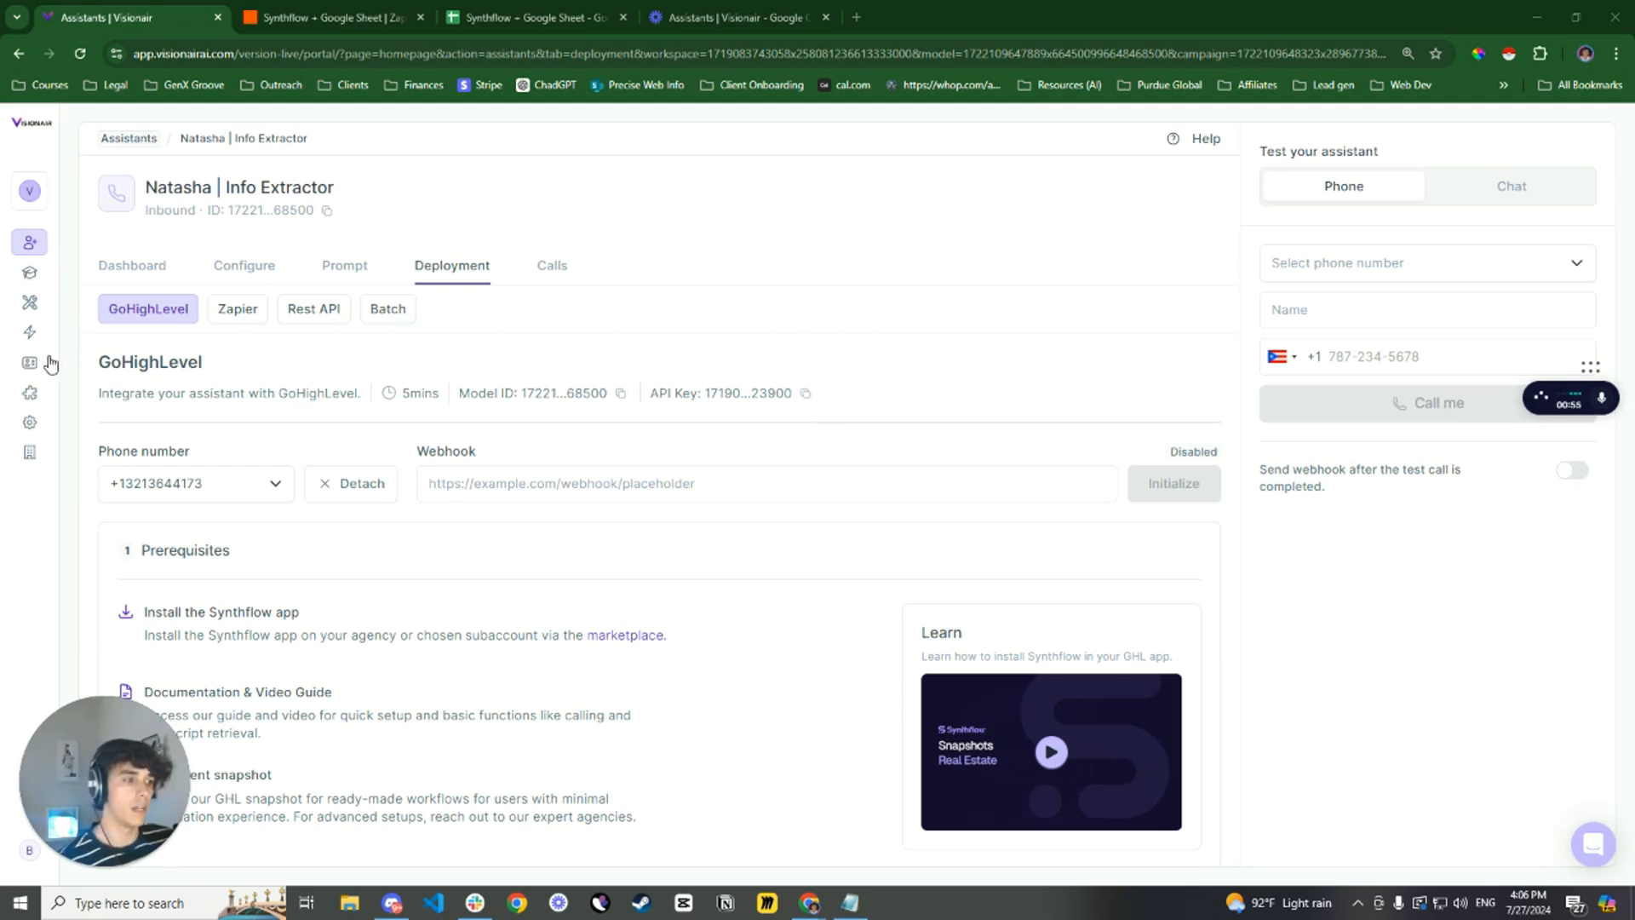
{"action": "left_click", "coordinate": [603, 19]}
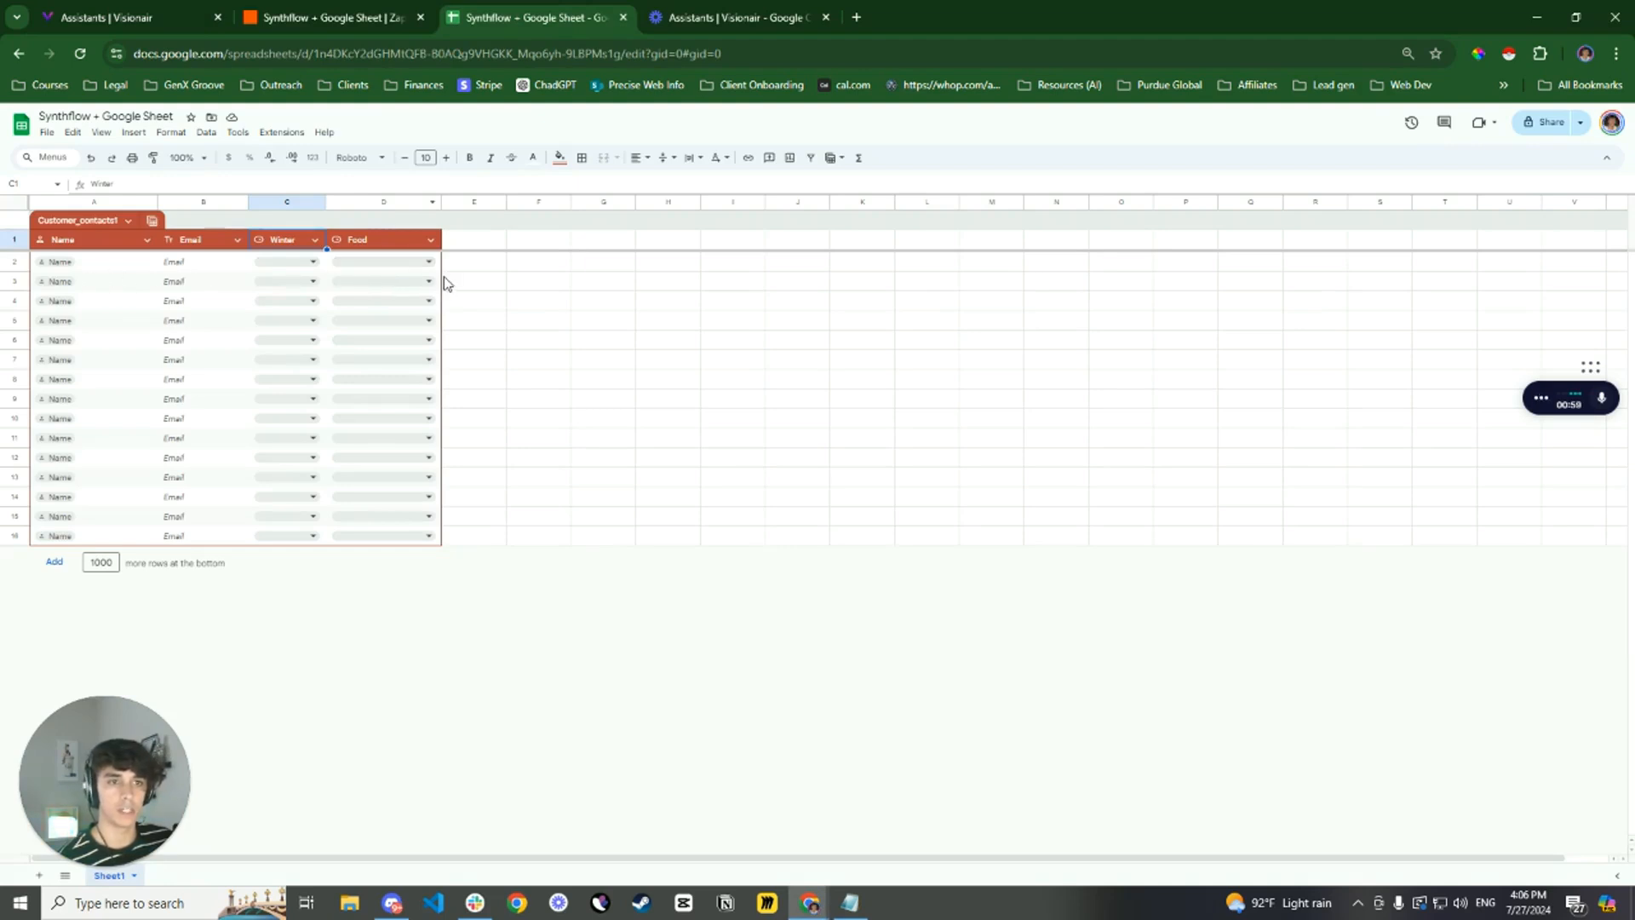
{"action": "left_click", "coordinate": [317, 20]}
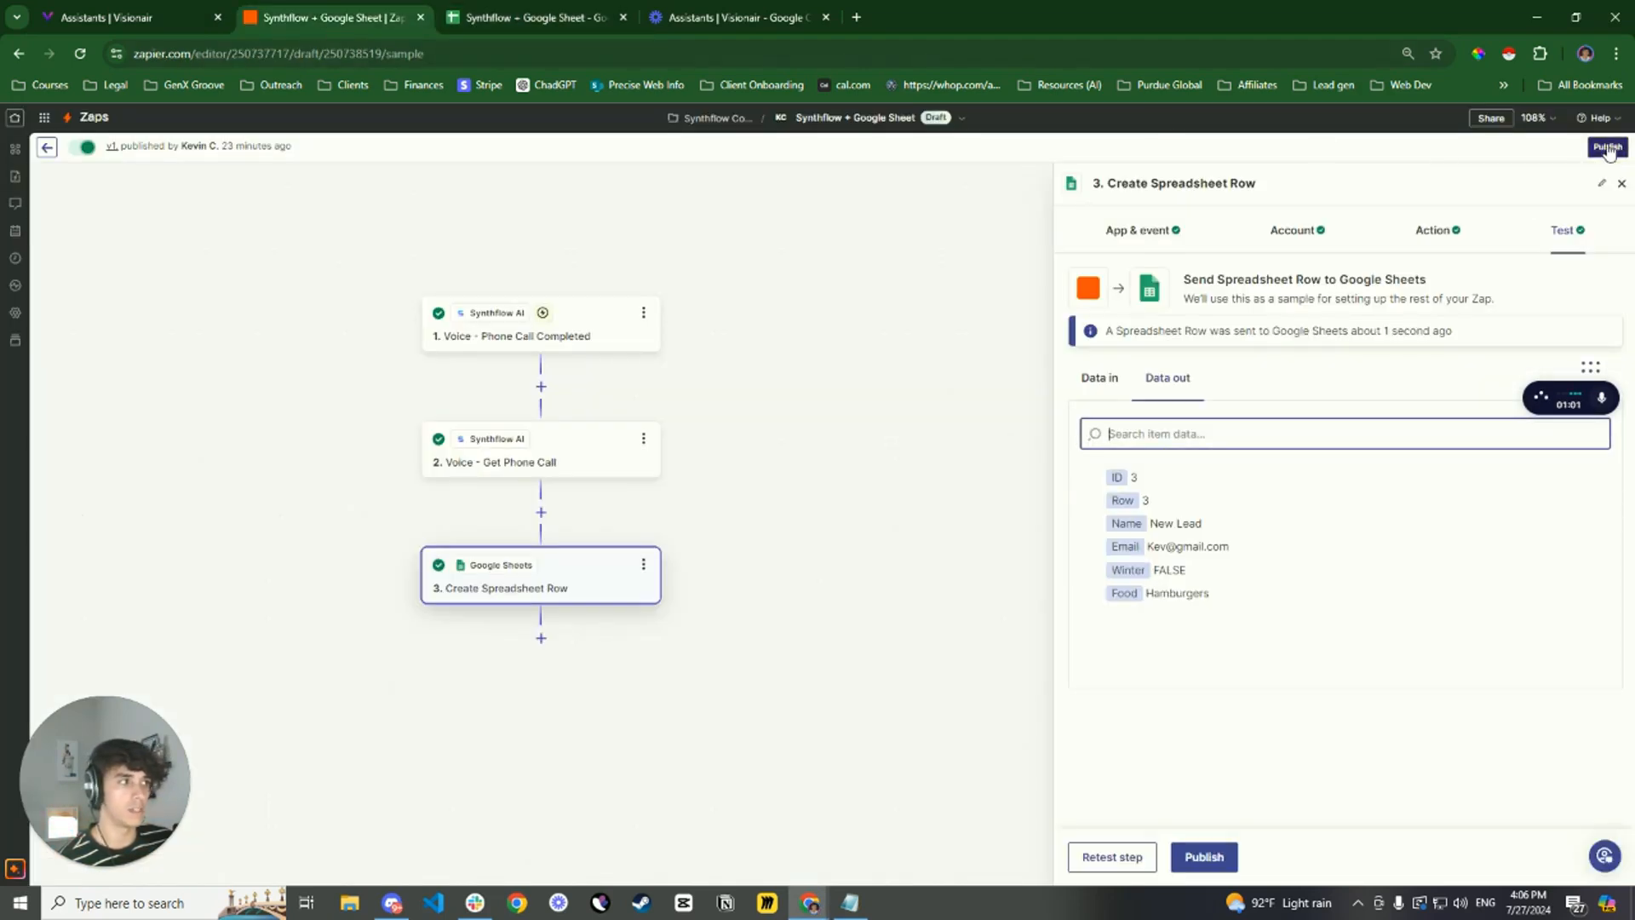
Review the Voice - Phone Call Completed trigger's app, event and connected Synthflow account
{"action": "left_click_drag", "start_coordinate": [748, 255], "coordinate": [891, 255]}
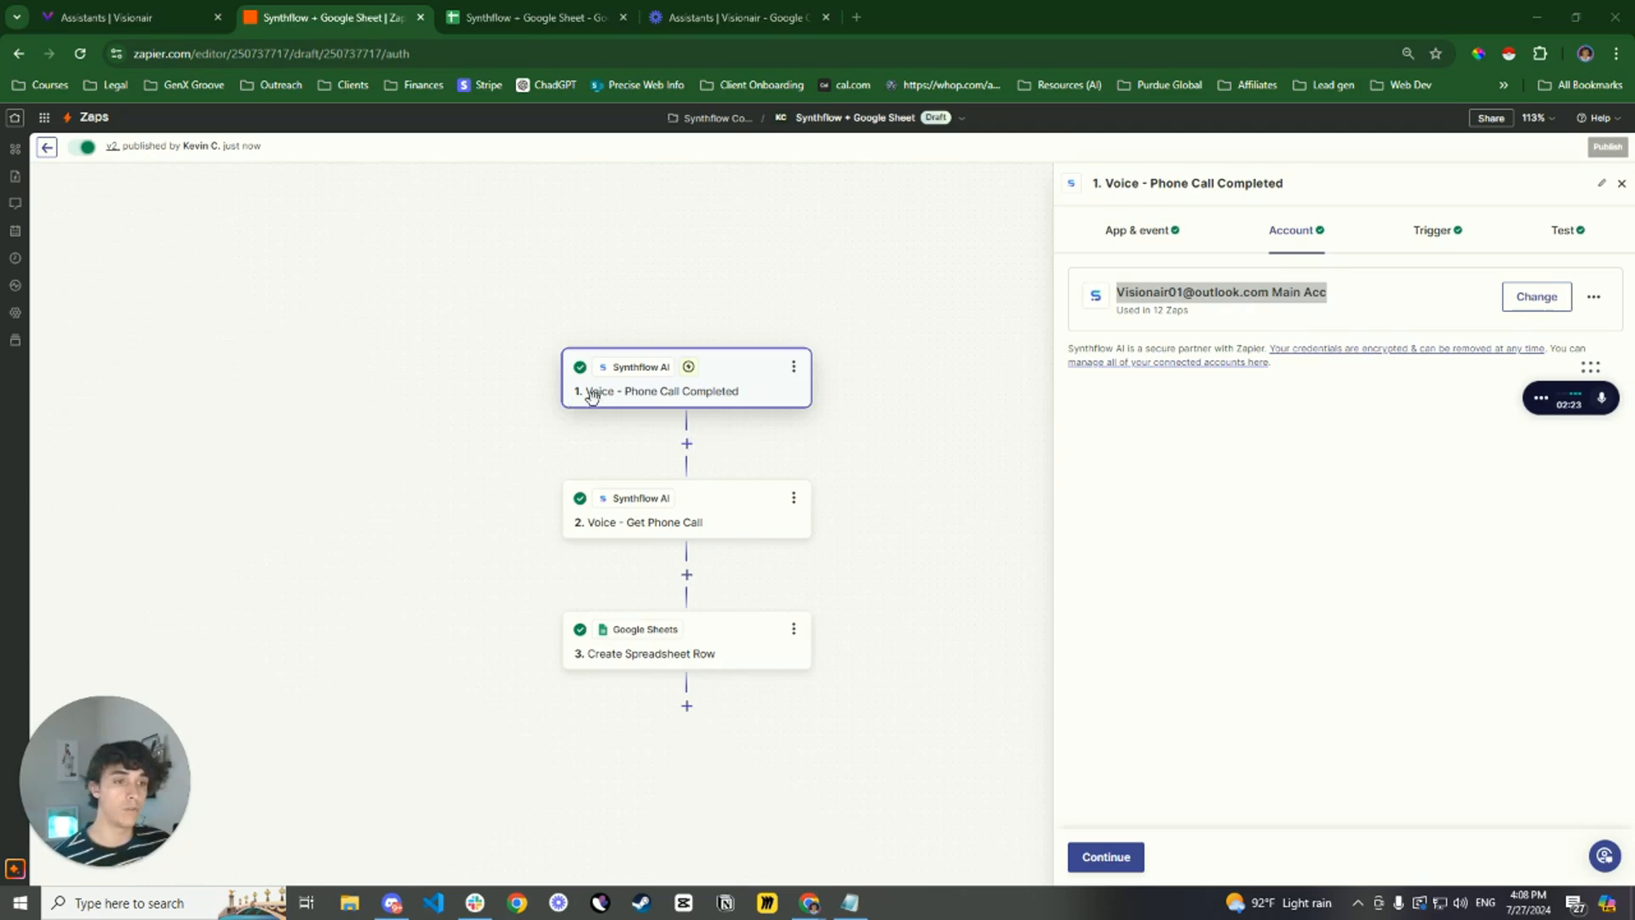
{"action": "left_click", "coordinate": [1154, 244]}
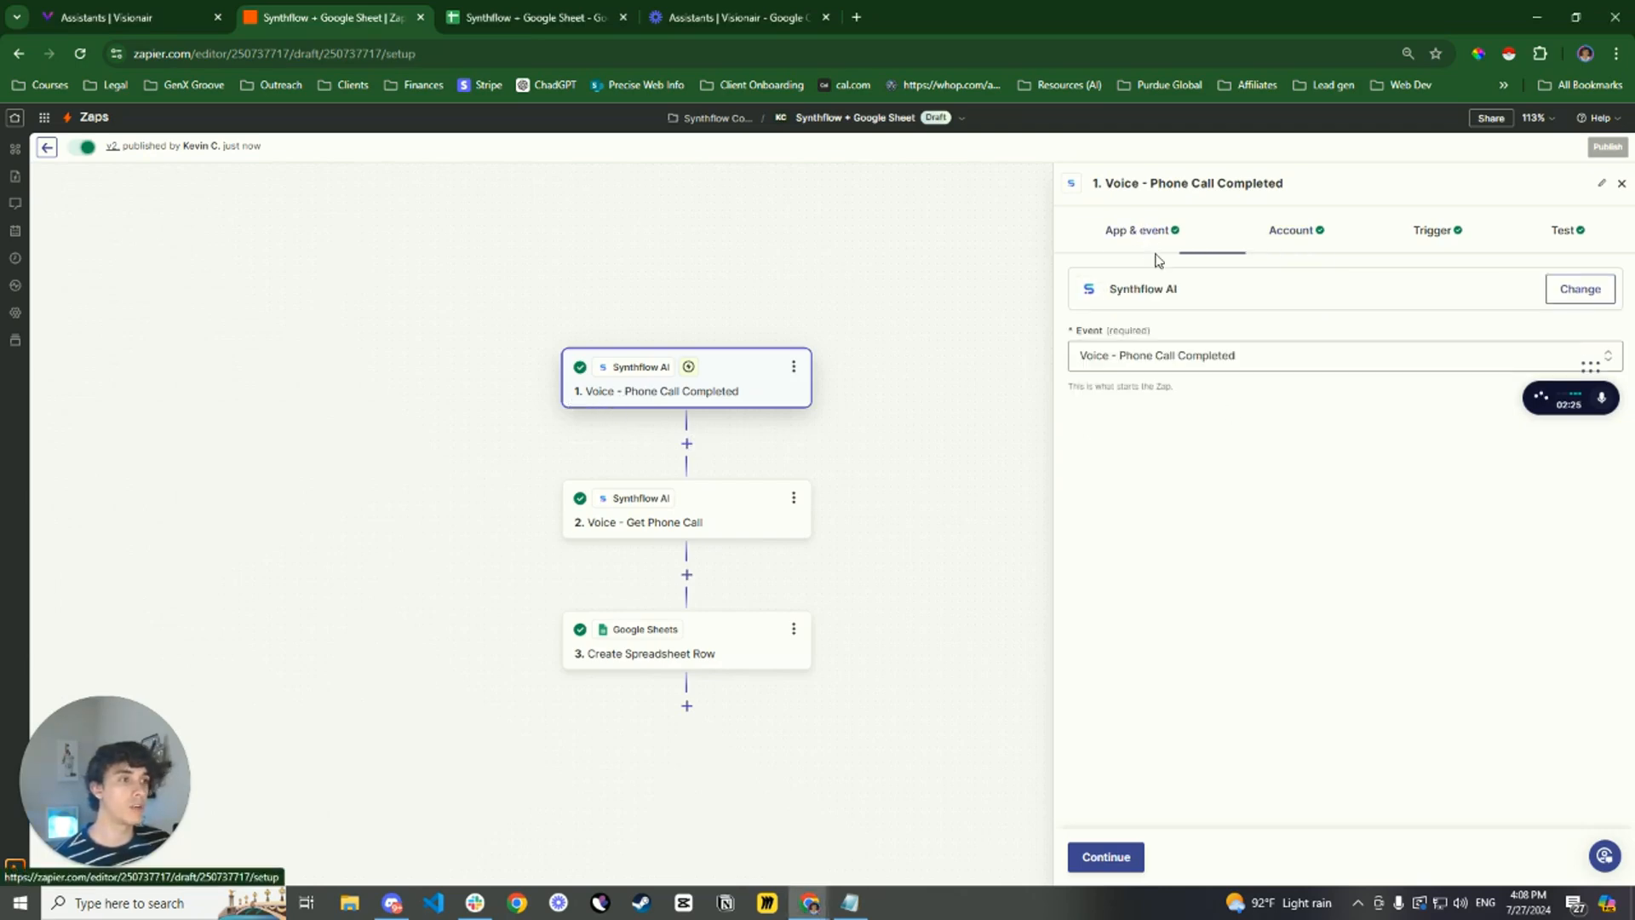
{"action": "left_click_drag", "start_coordinate": [1257, 360], "coordinate": [1126, 358]}
{"action": "left_click", "coordinate": [1149, 291]}
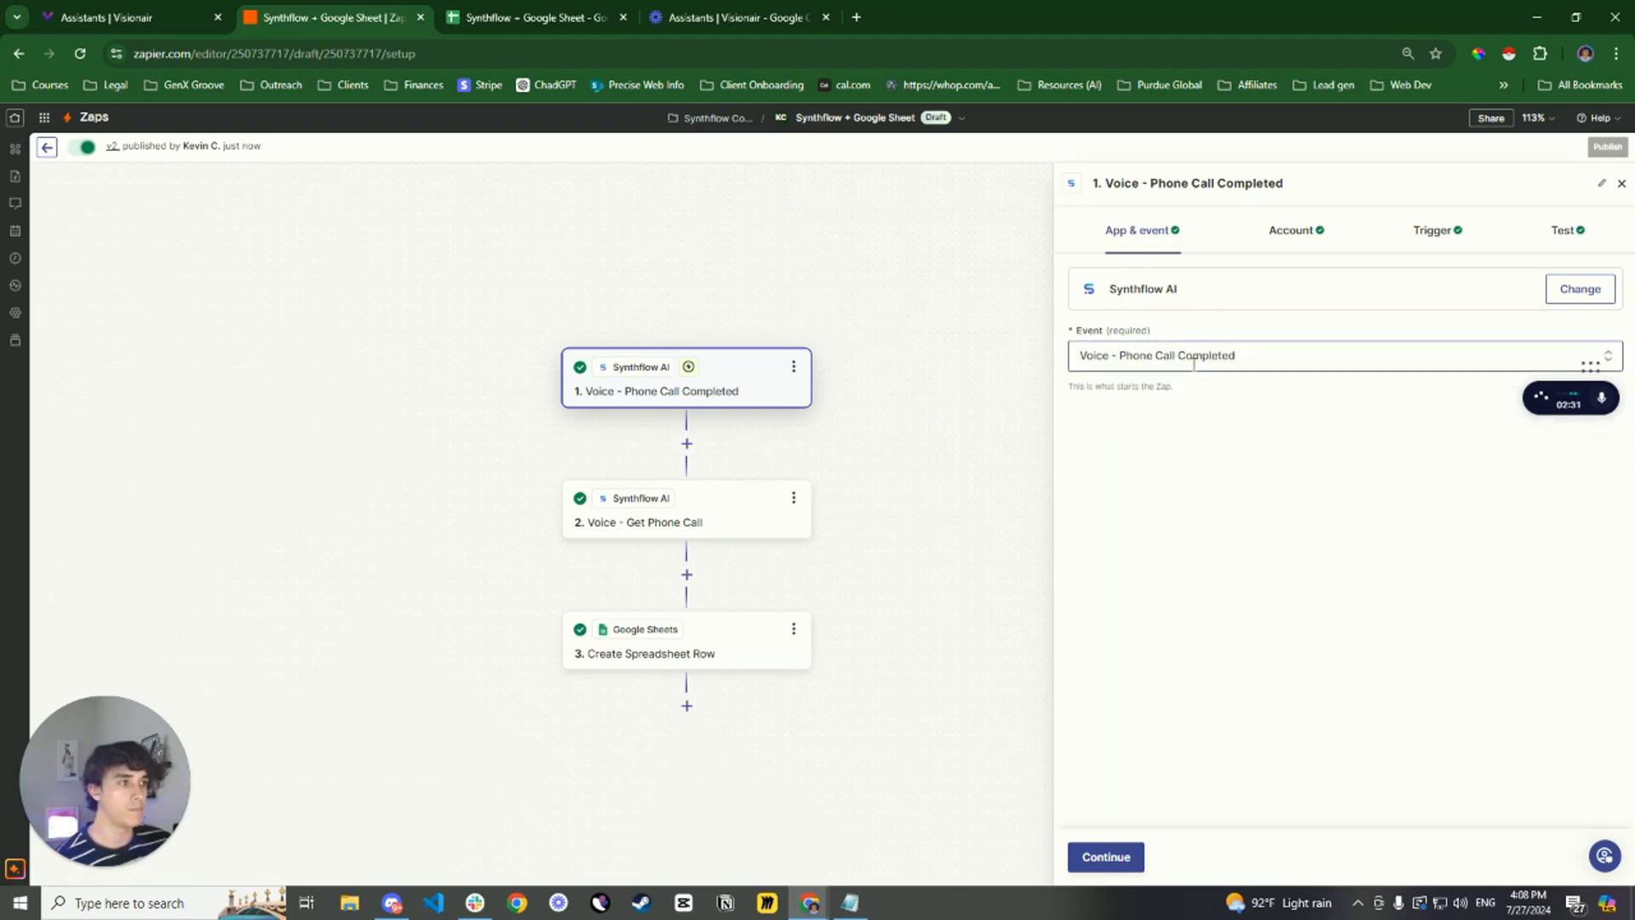
{"action": "left_click", "coordinate": [1295, 241]}
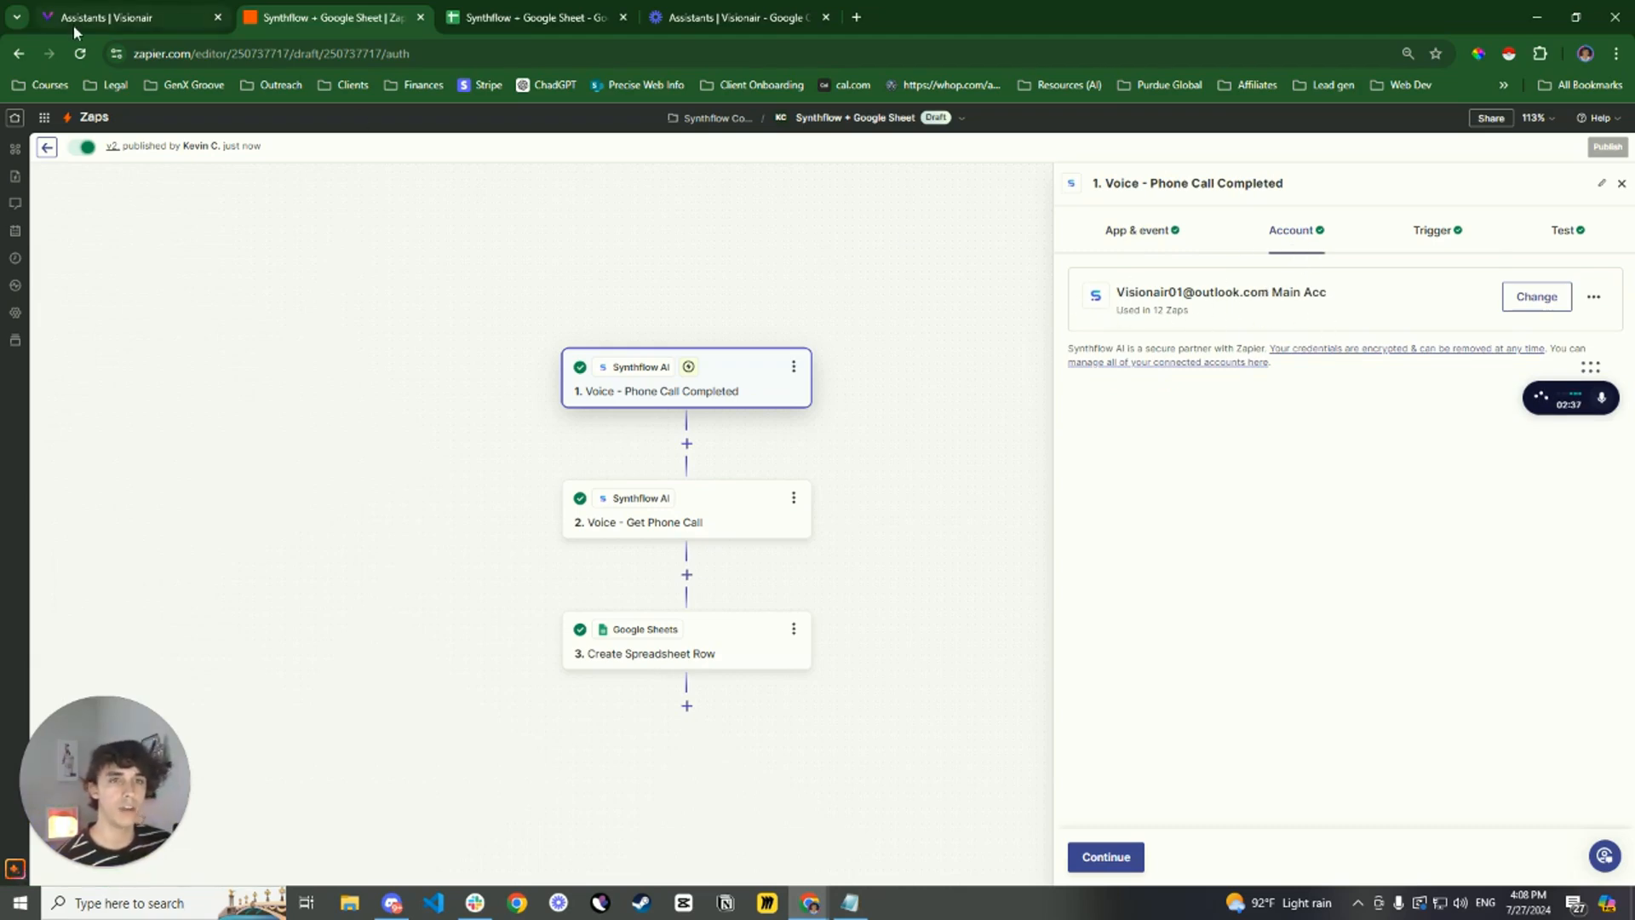
Switch to the Visionair portal, look at the REST API key entry in its integrations, and return to the Zap in Zapier
{"action": "left_click", "coordinate": [119, 15]}
{"action": "mouse_move", "coordinate": [22, 340]}
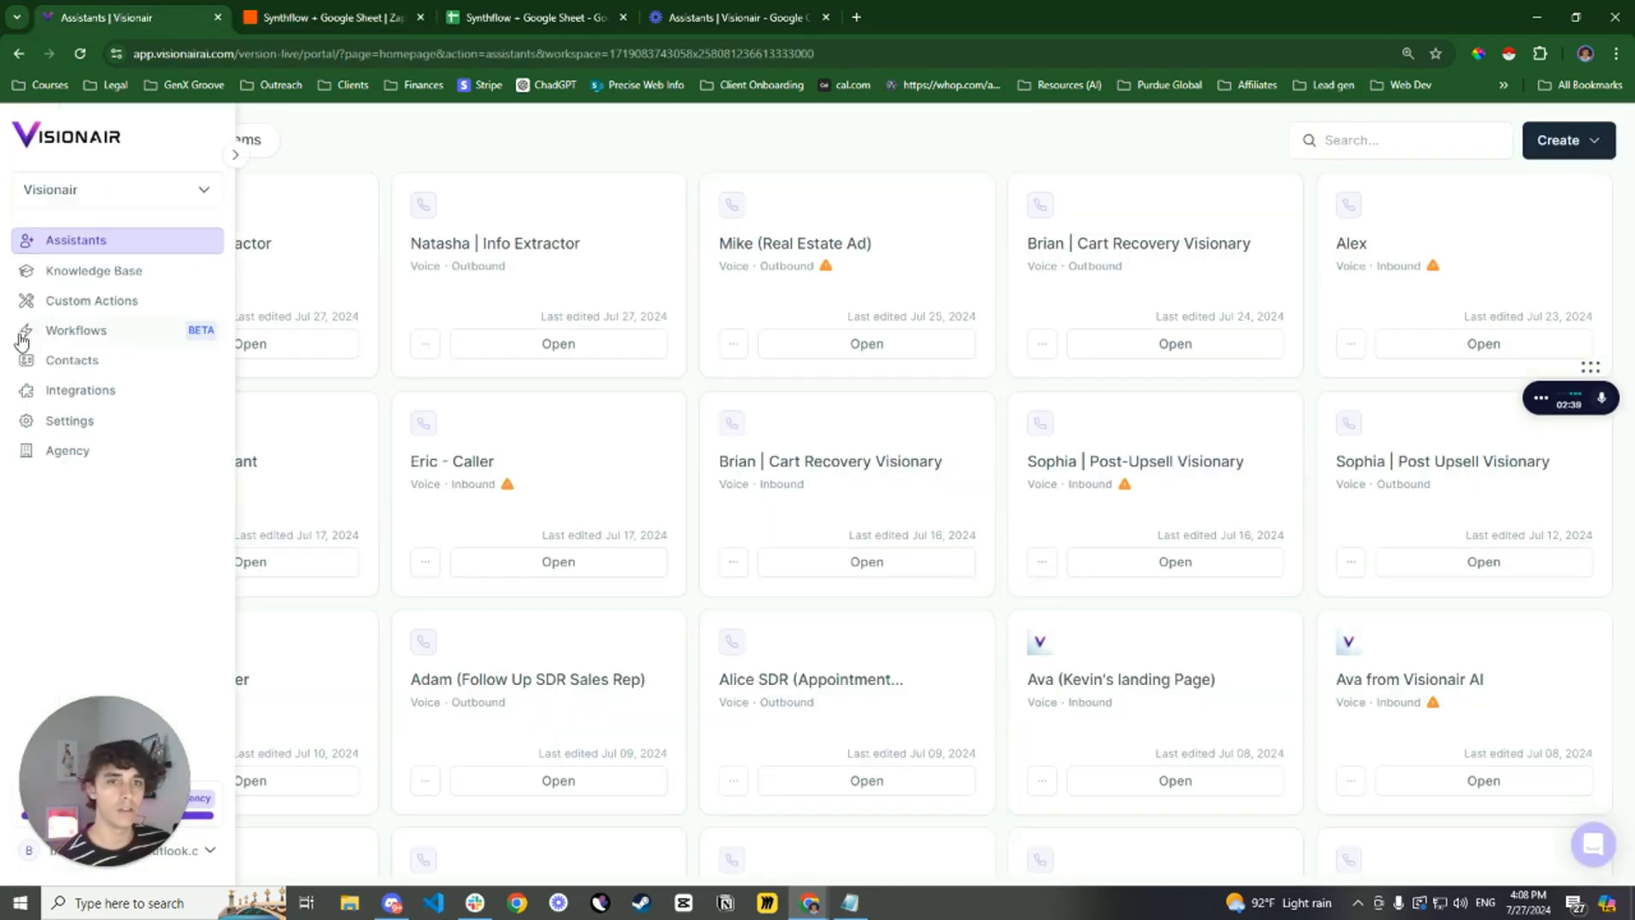
{"action": "left_click", "coordinate": [81, 389]}
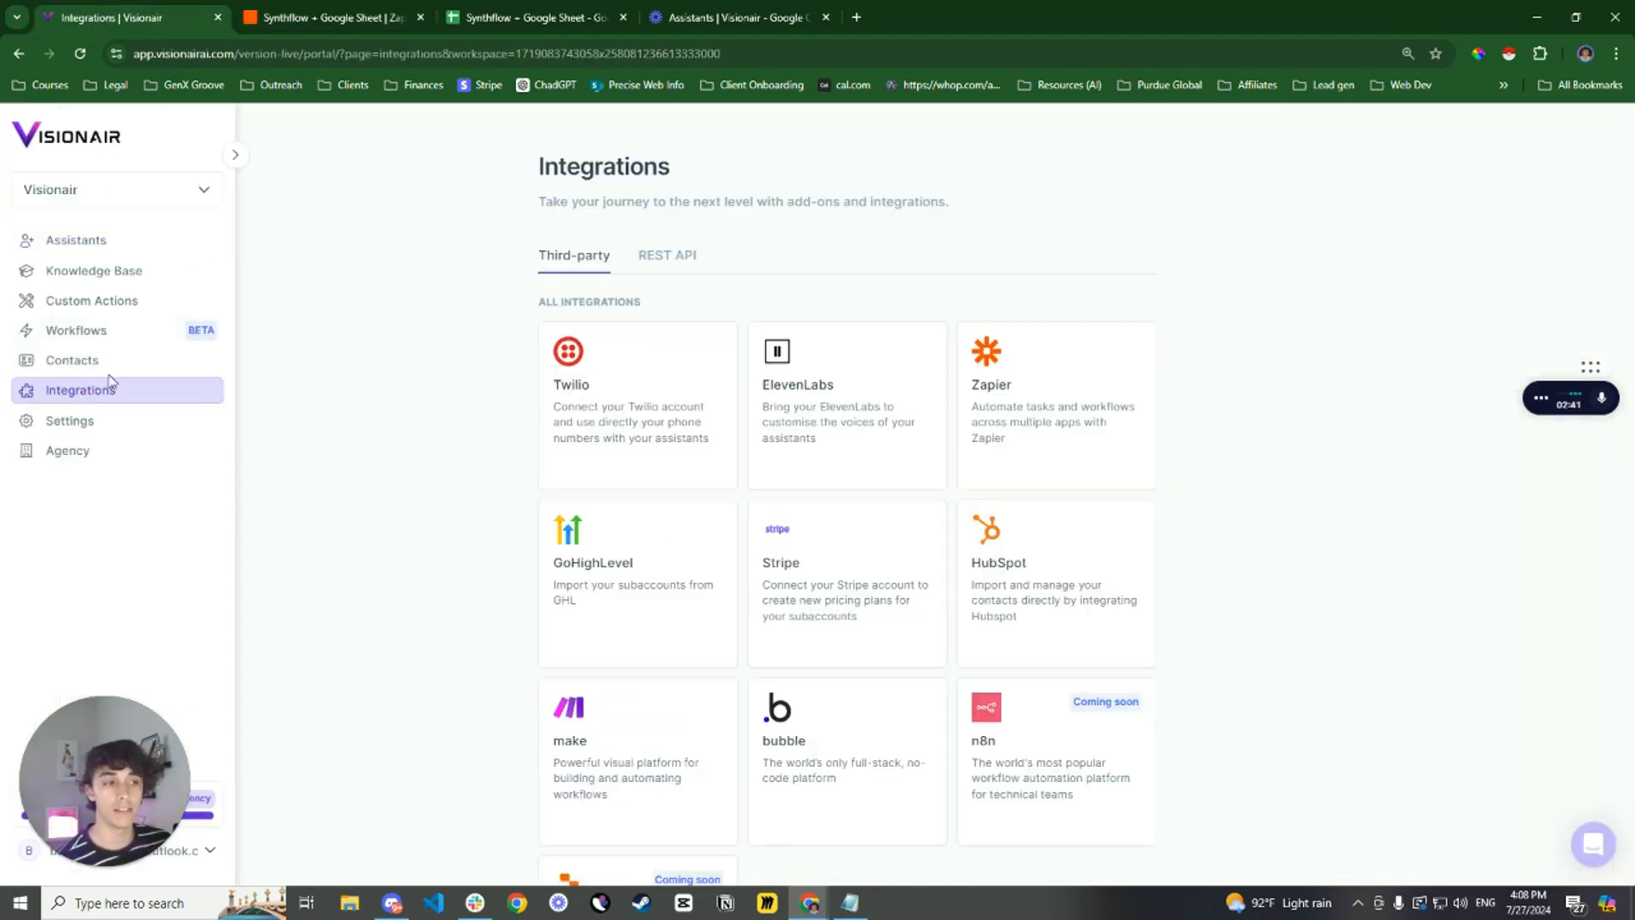
{"action": "left_click", "coordinate": [676, 269]}
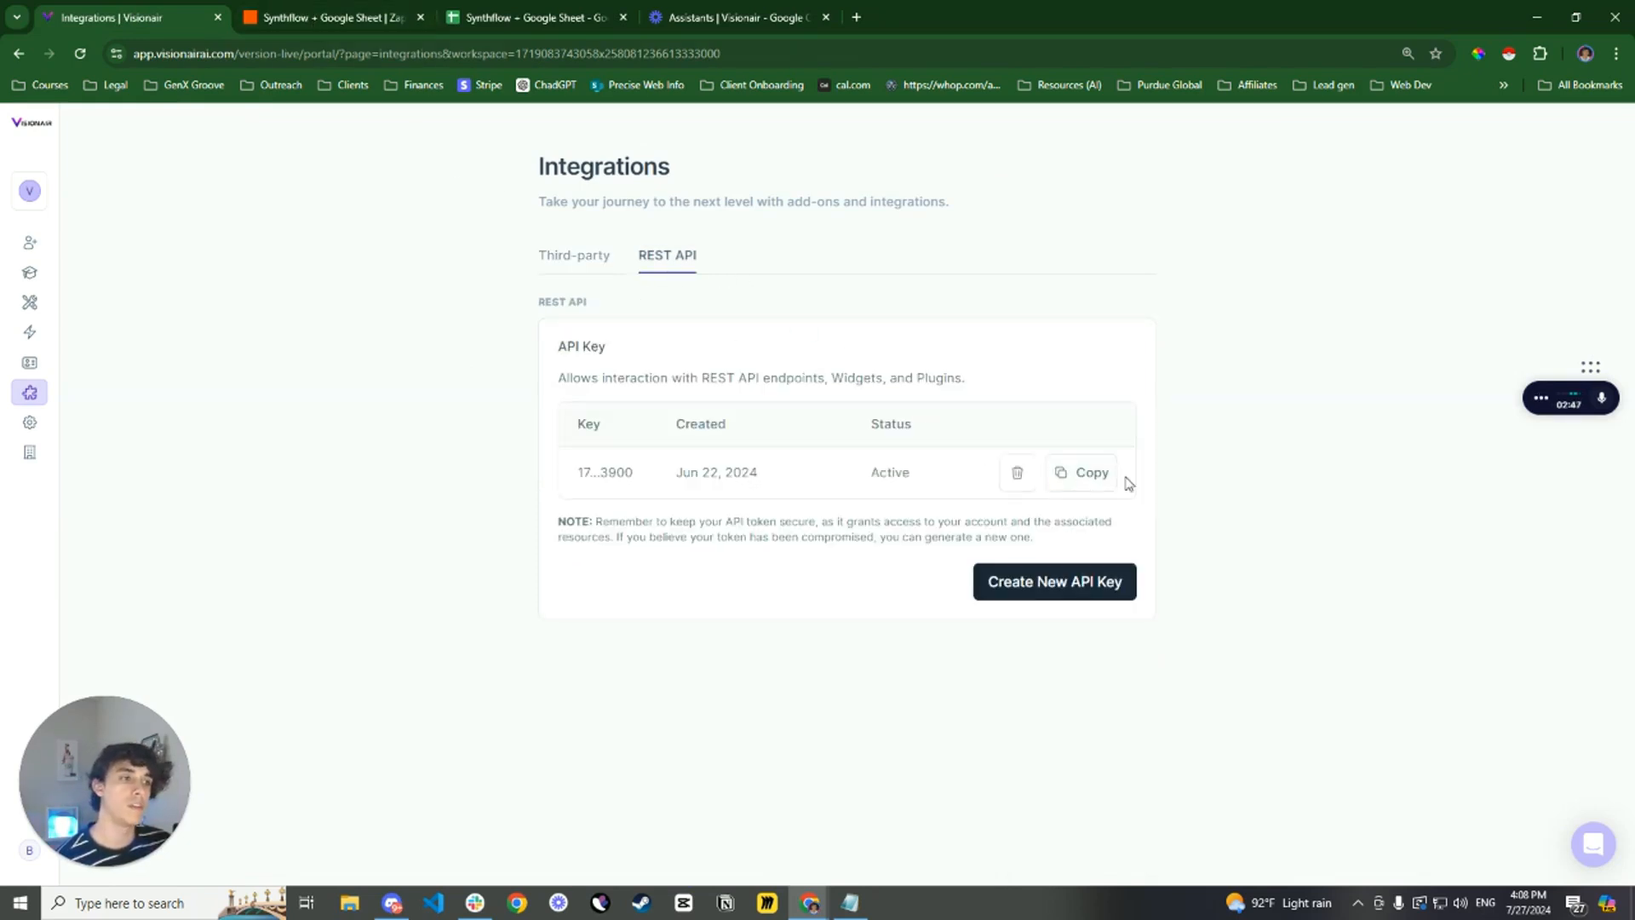
{"action": "left_click", "coordinate": [339, 20]}
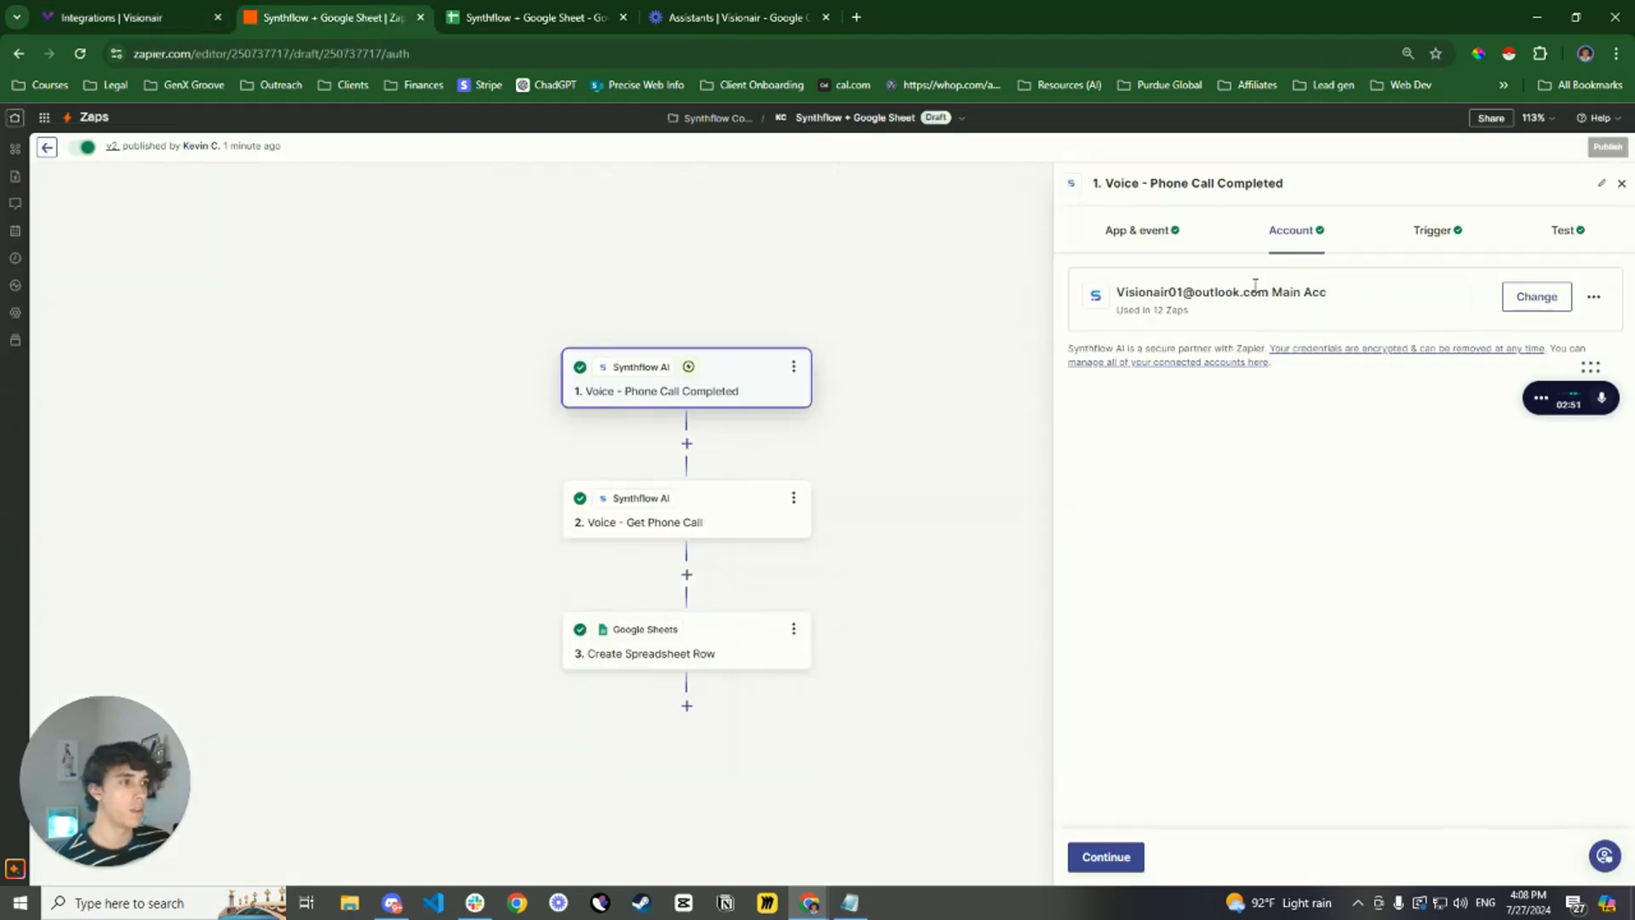
Check the trigger's Model ID field and copy the model ID of the inbound Info Extractor assistant in Visionair
{"action": "left_click", "coordinate": [1434, 234]}
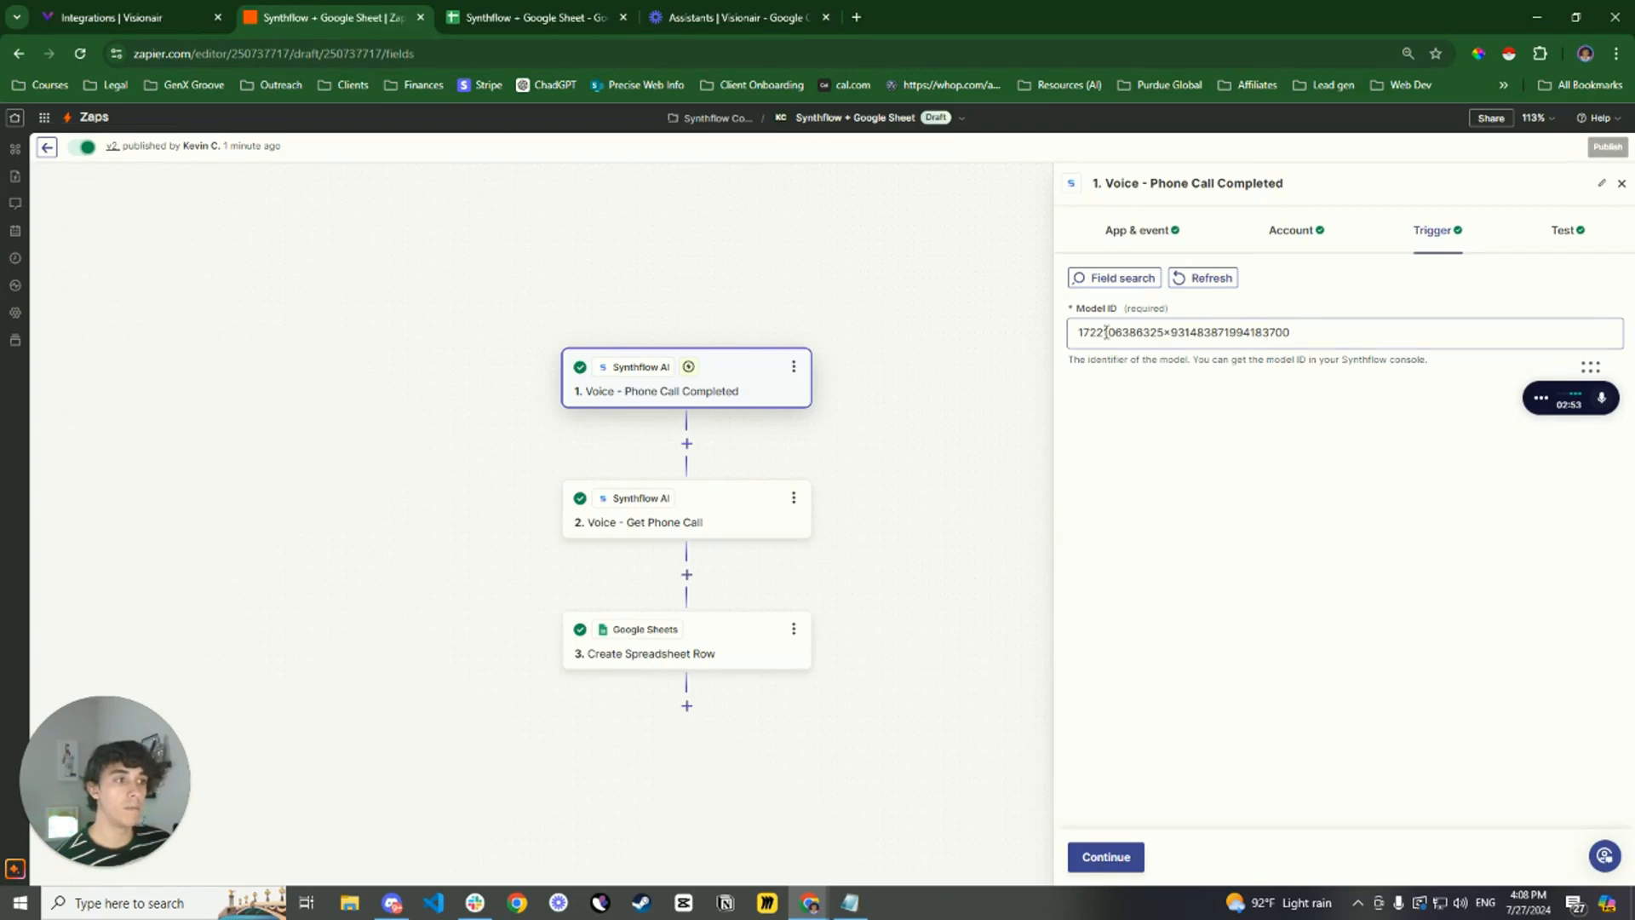
{"action": "left_click", "coordinate": [128, 17]}
{"action": "left_click", "coordinate": [30, 243]}
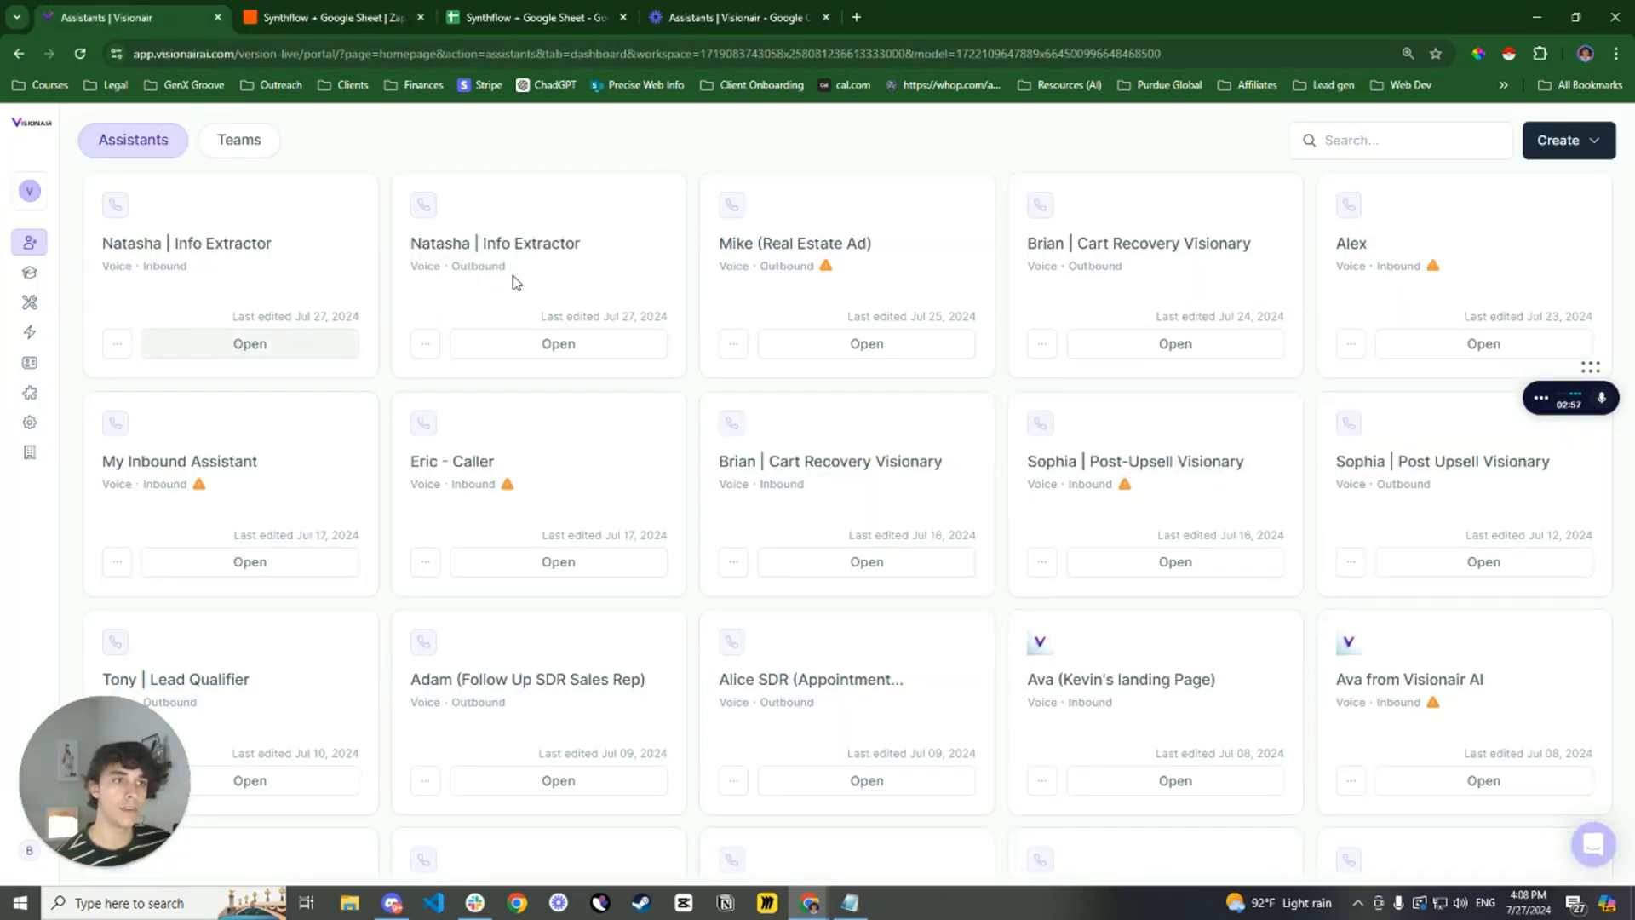
{"action": "left_click", "coordinate": [569, 241]}
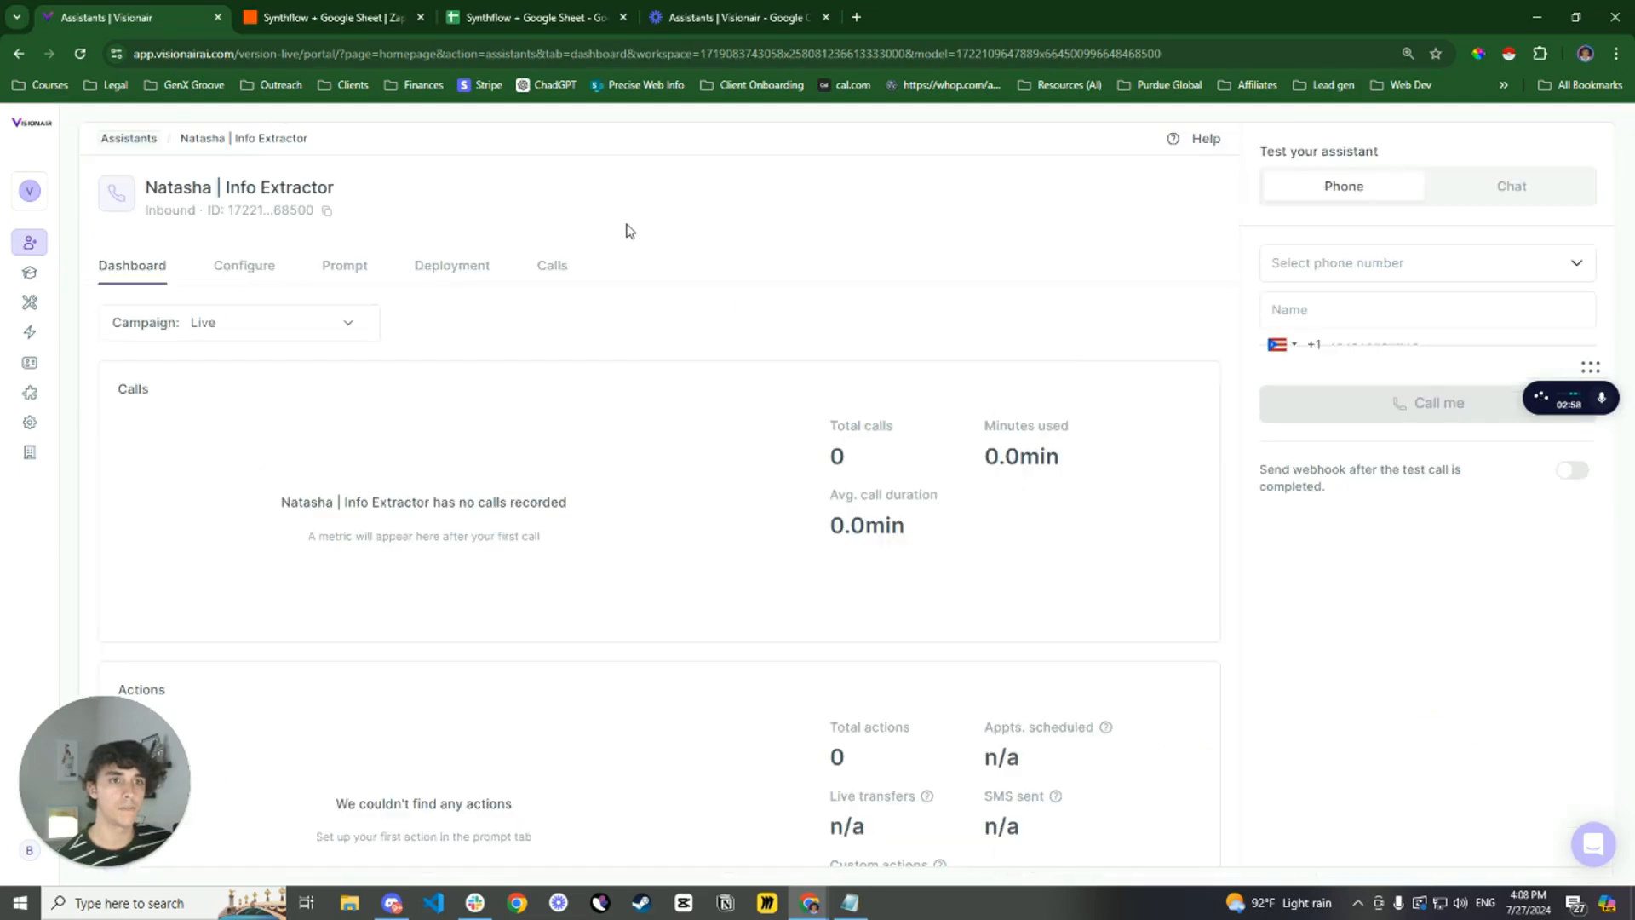
{"action": "left_click", "coordinate": [327, 211]}
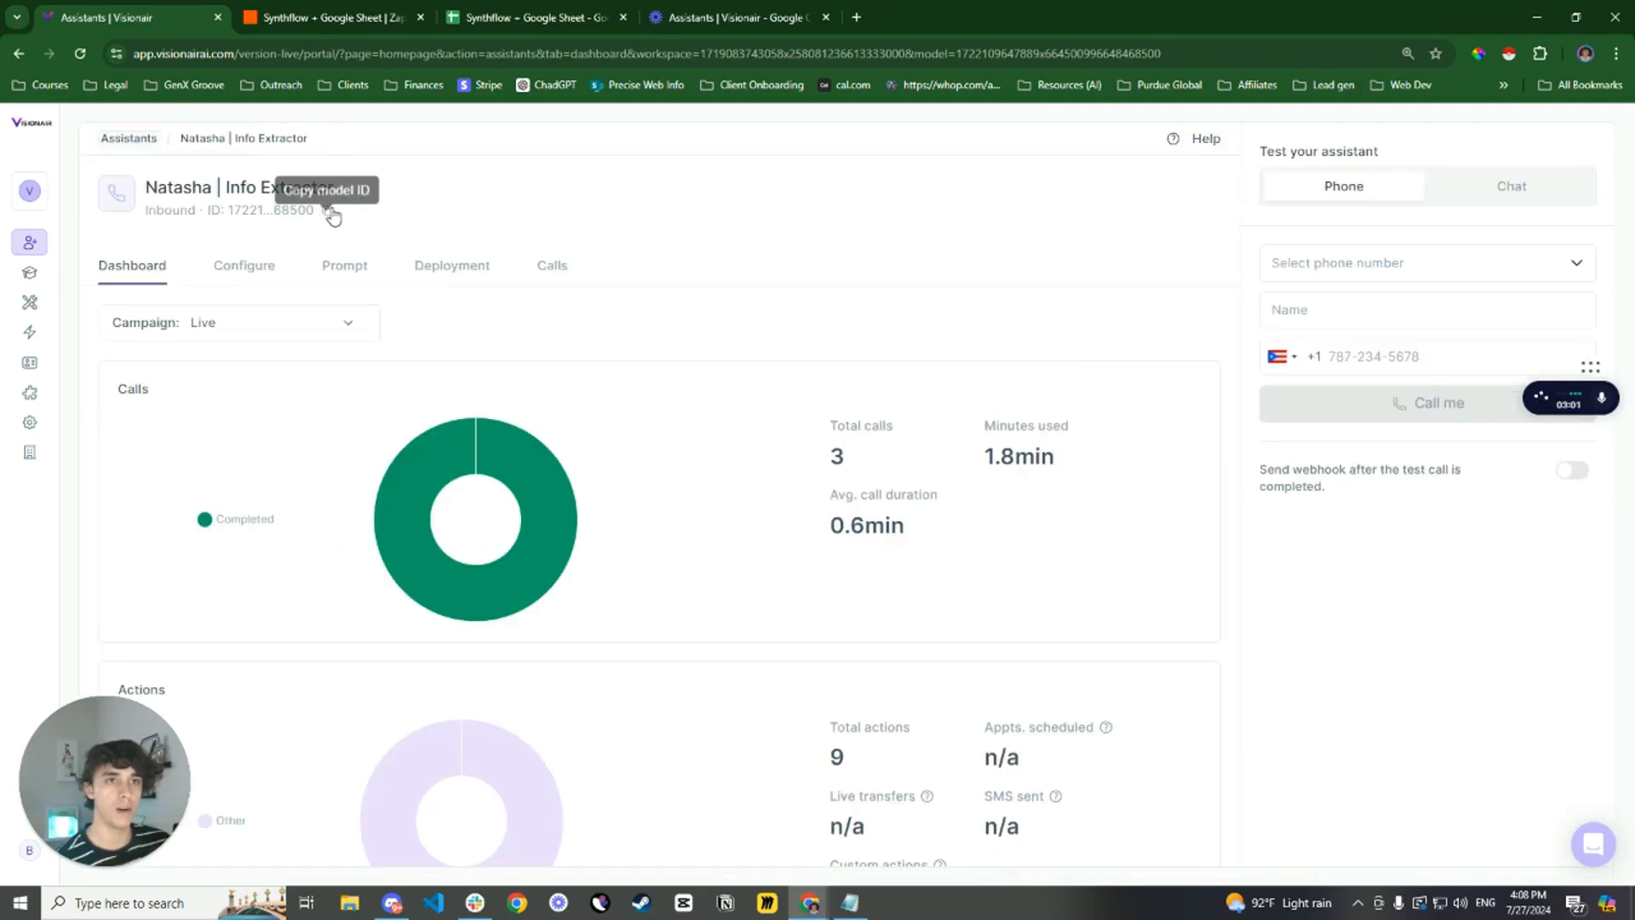
Return to Zapier and replace the Phone Call Completed trigger's Model ID with the copied assistant ID
{"action": "left_click", "coordinate": [323, 17]}
{"action": "left_click", "coordinate": [1271, 331]}
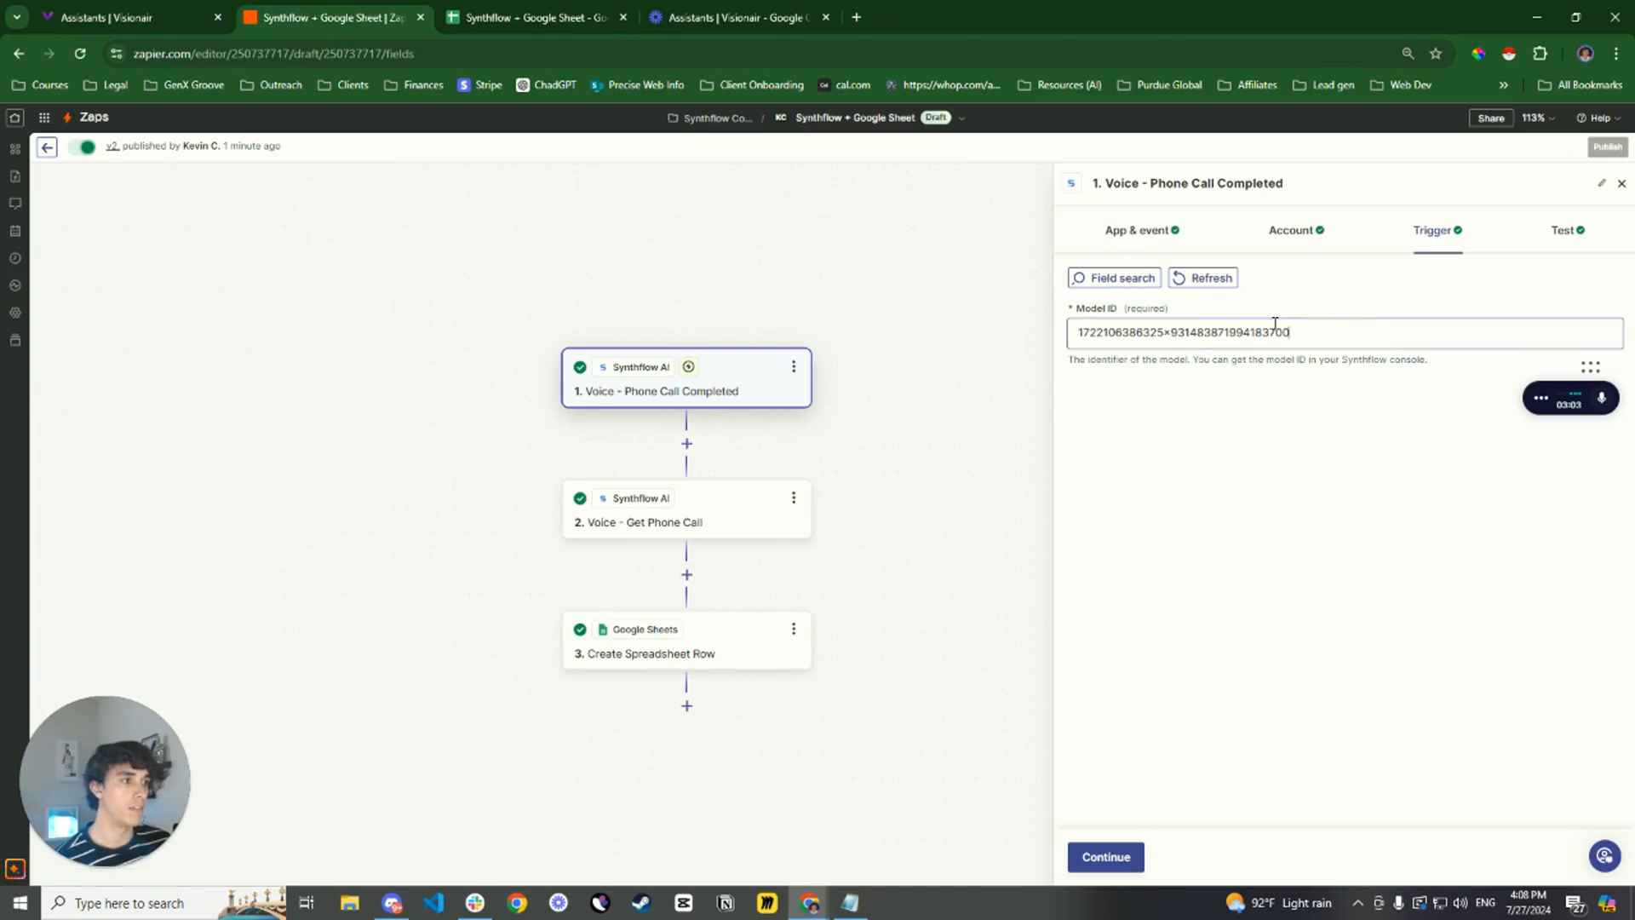
{"action": "key", "text": "ctrl+a"}
{"action": "key", "text": "ctrl+v"}
{"action": "left_click", "coordinate": [1342, 295]}
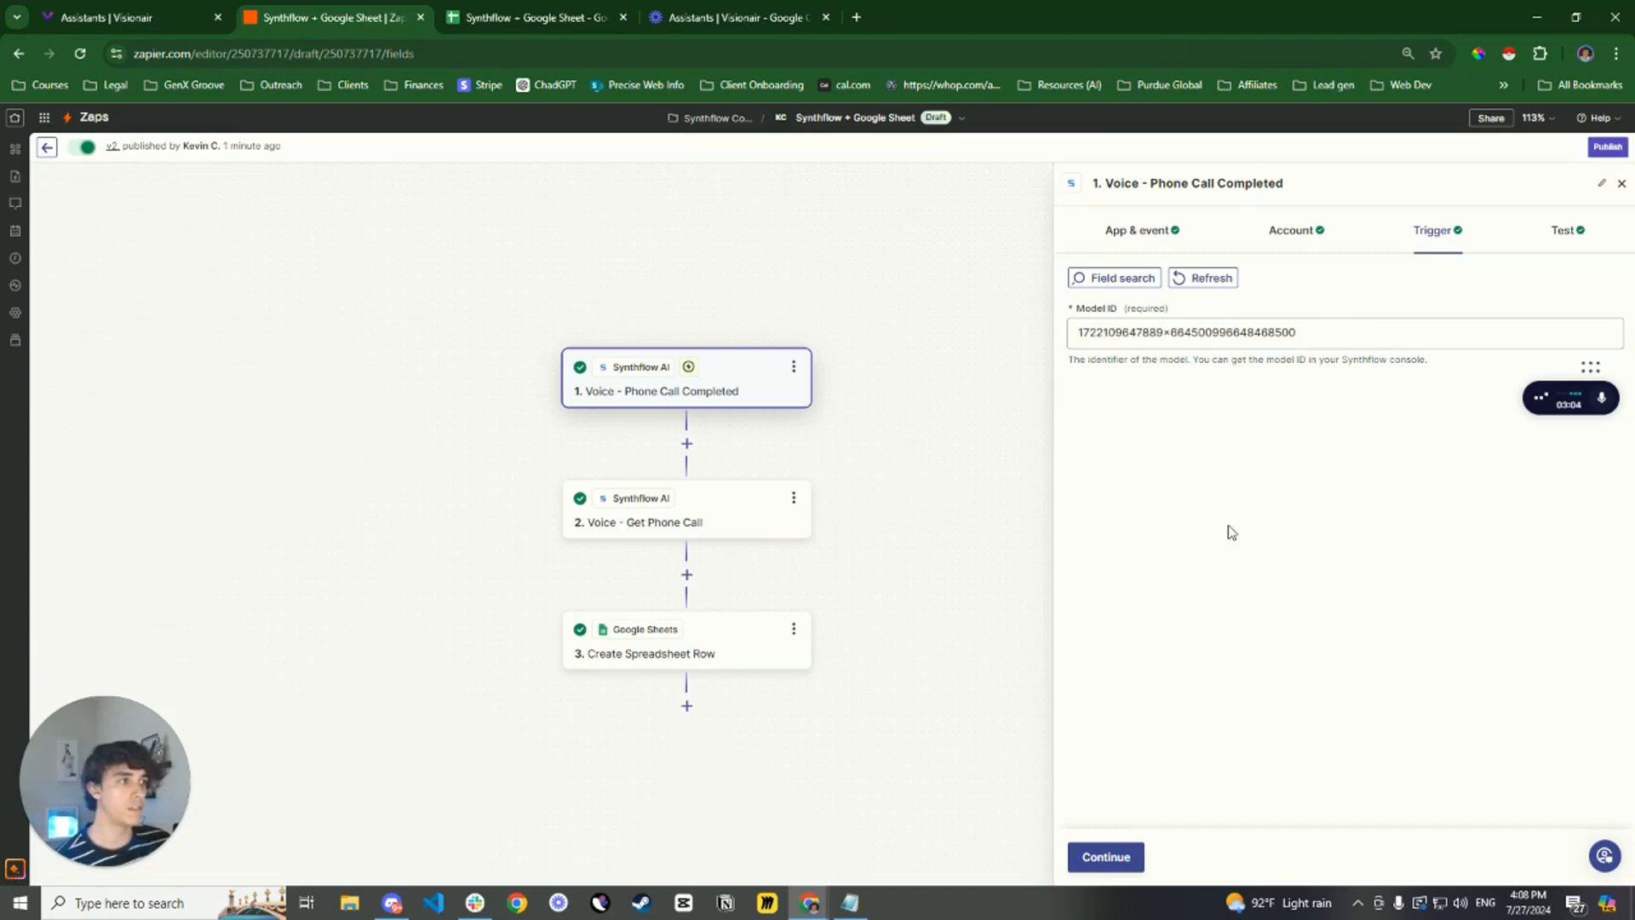
Test the Phone Call Completed trigger, look for new records, and continue with the Phone Call C record
{"action": "left_click", "coordinate": [1103, 857]}
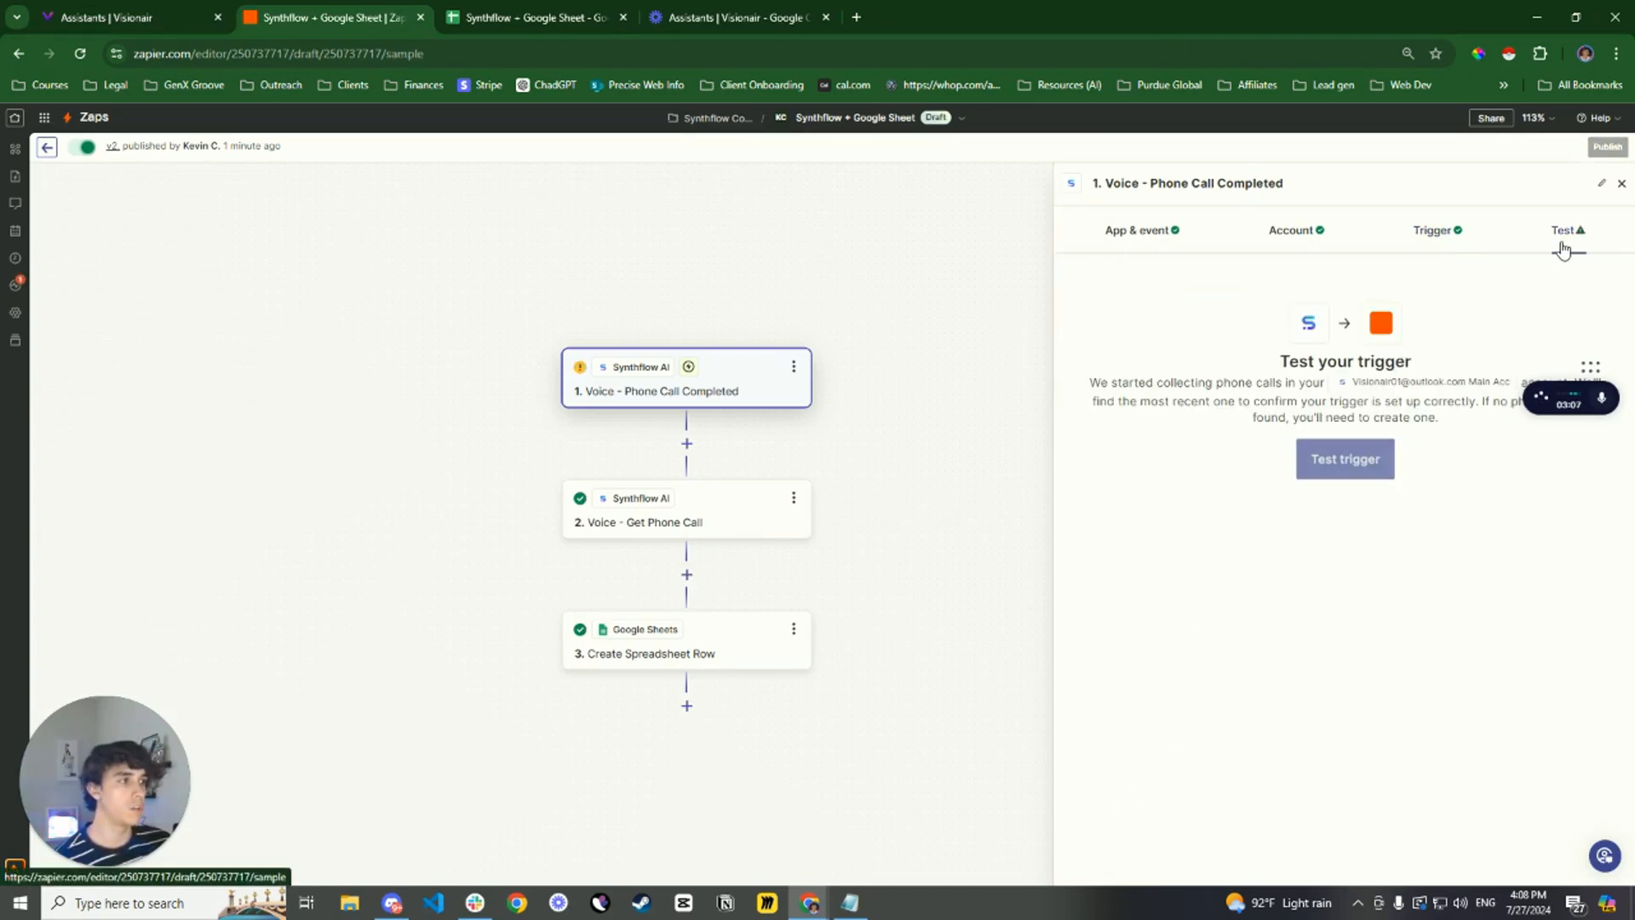
{"action": "left_click", "coordinate": [1354, 468]}
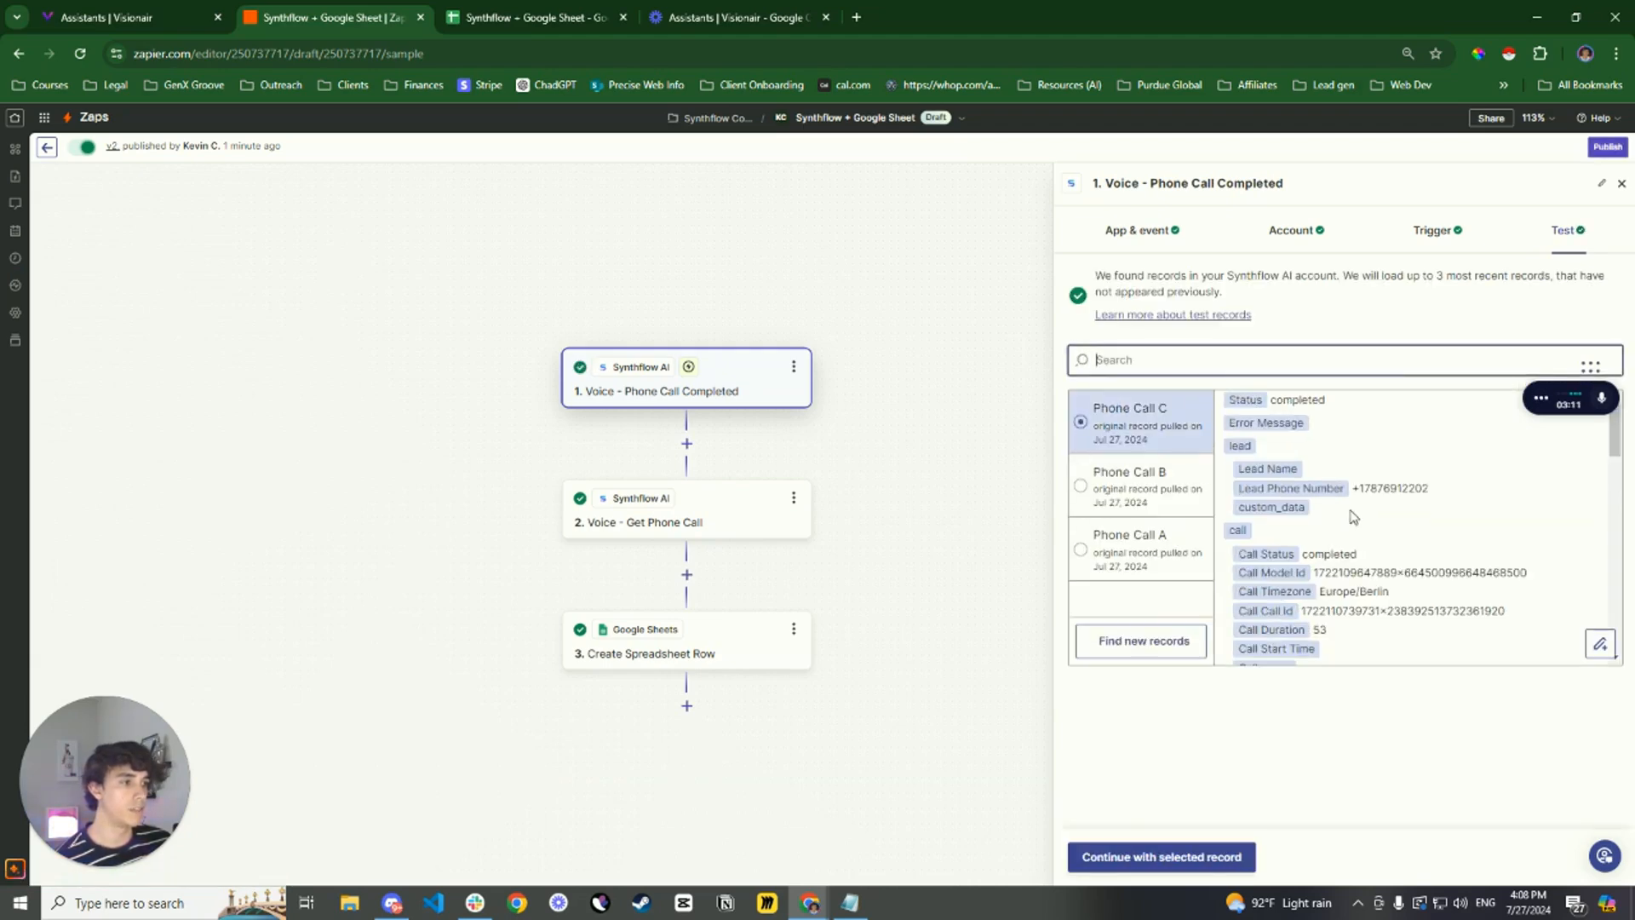
{"action": "left_click", "coordinate": [1150, 652]}
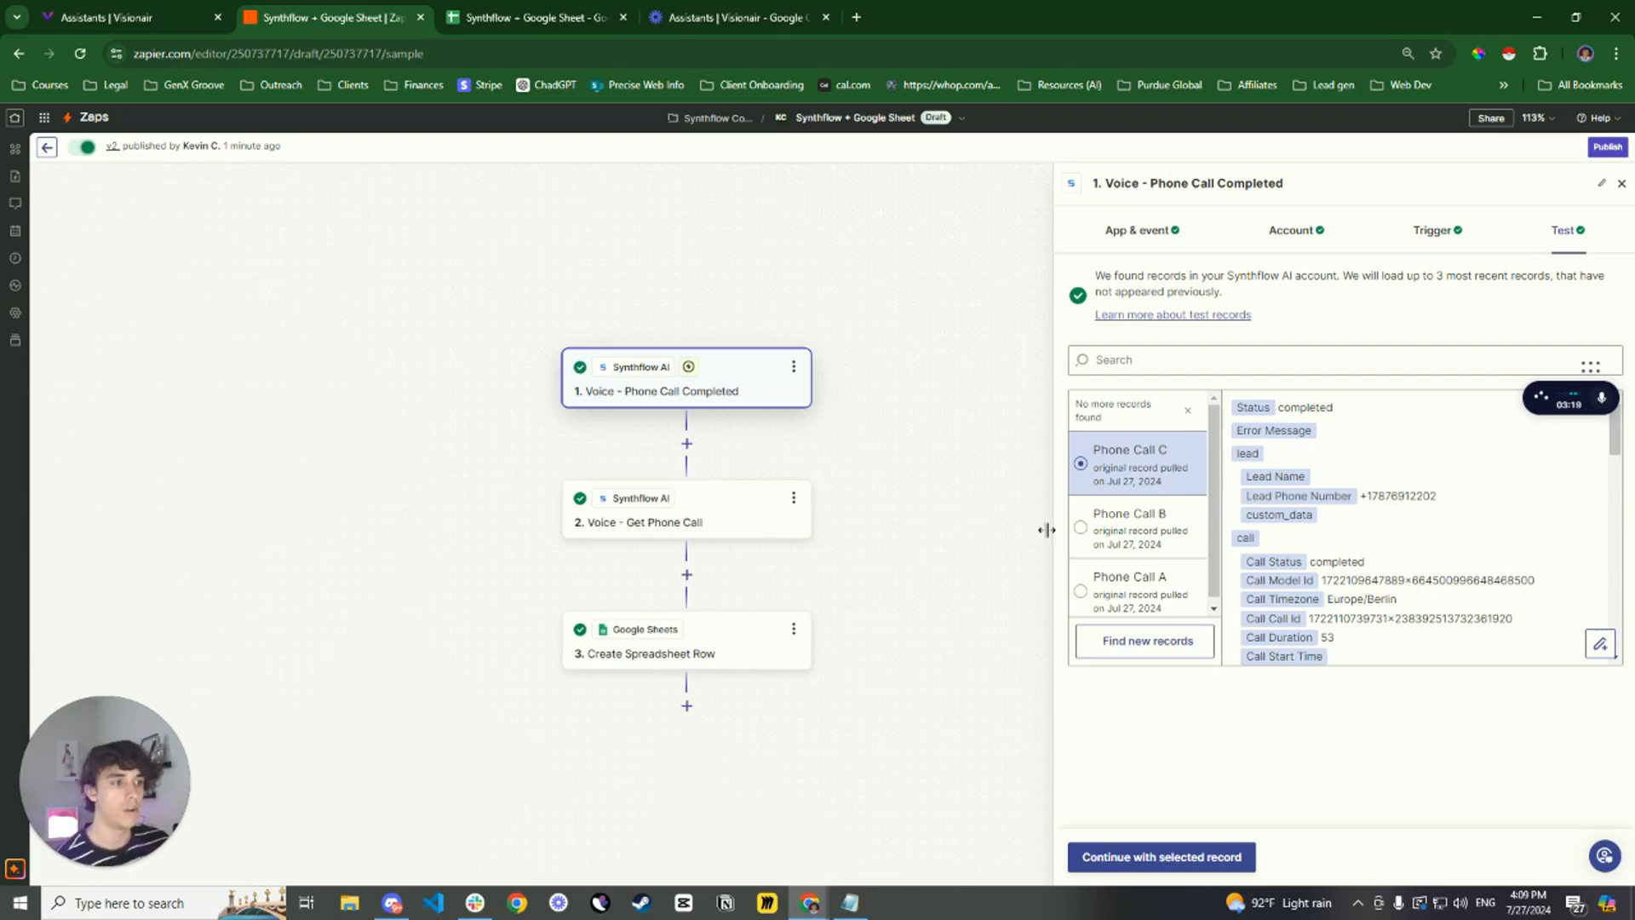
{"action": "scroll", "coordinate": [1396, 553], "scroll_direction": "down", "scroll_amount": 10}
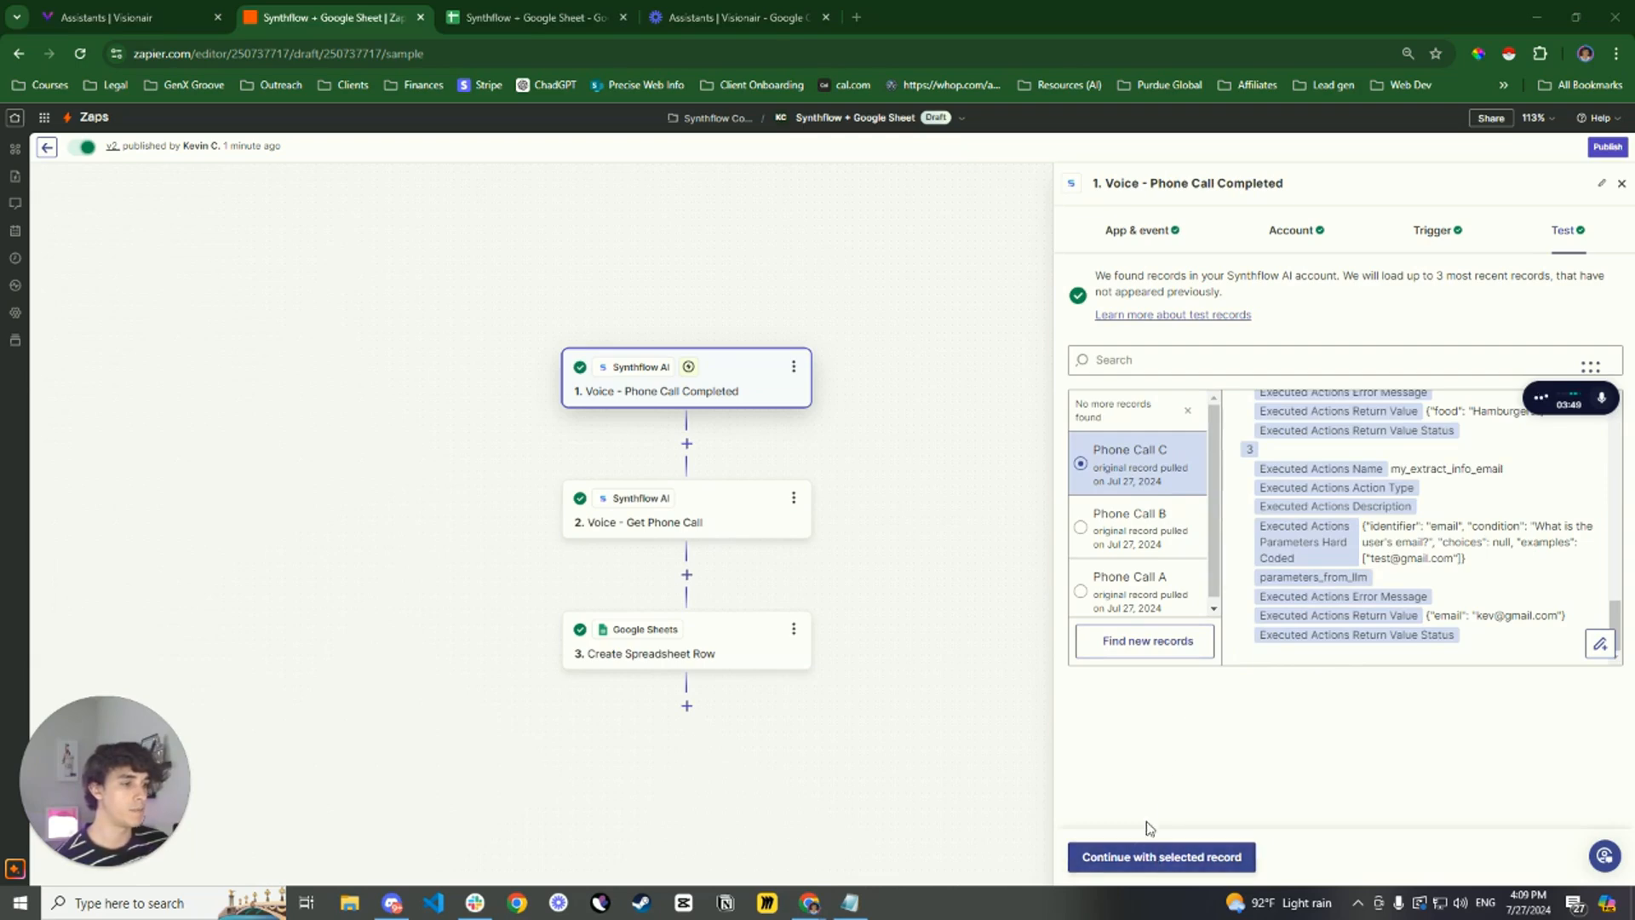
{"action": "left_click", "coordinate": [1158, 858]}
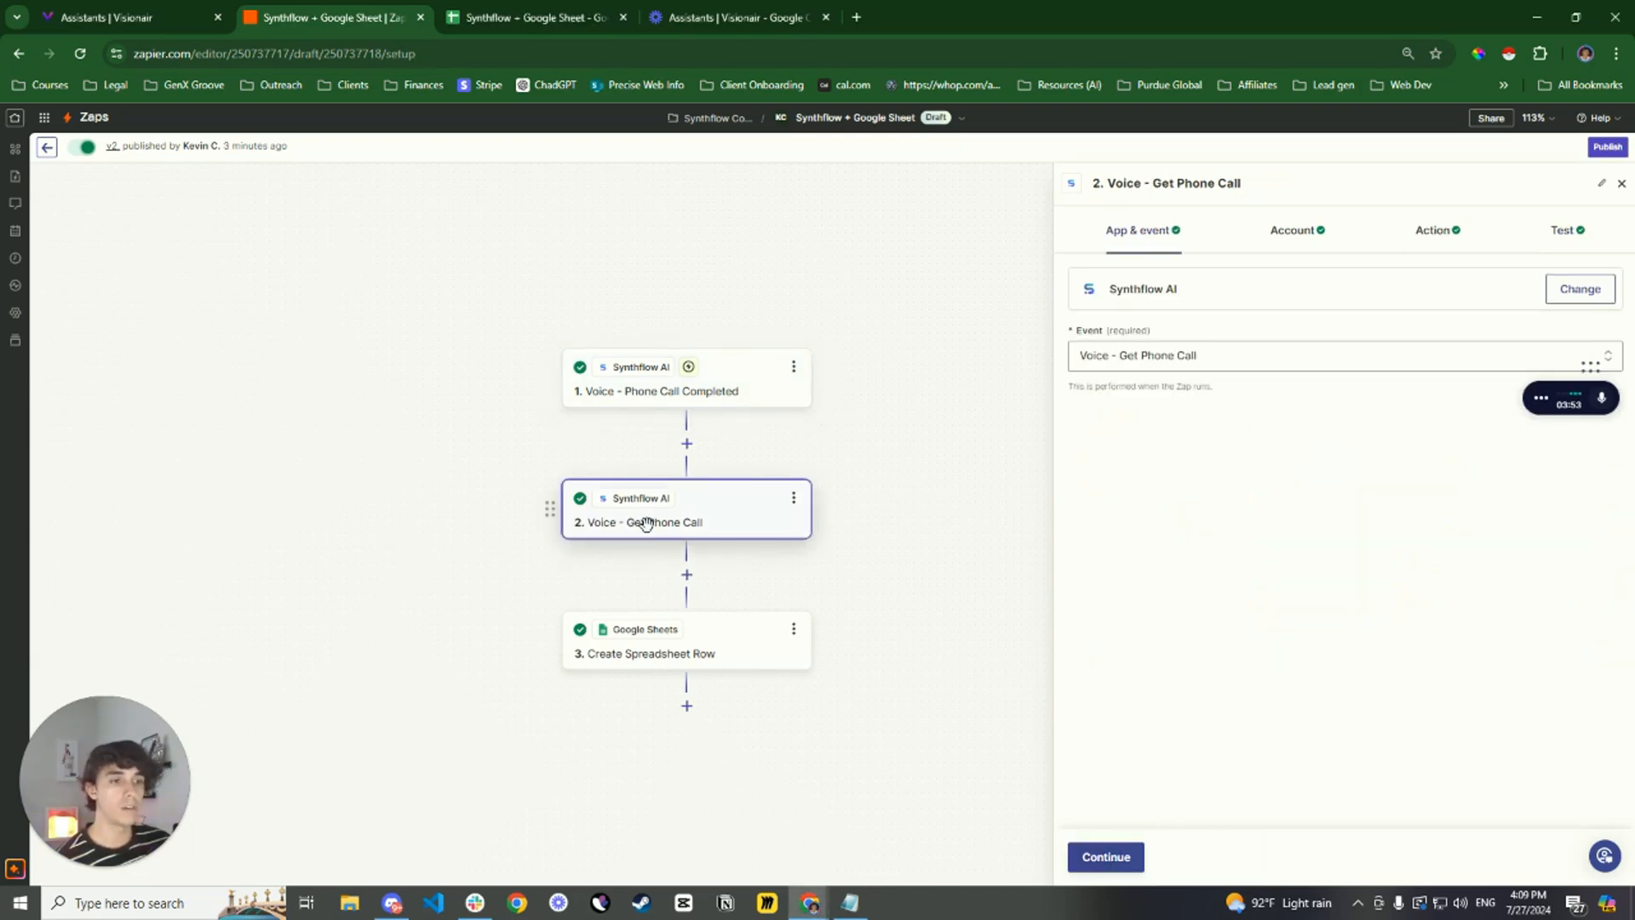
Review the Voice - Get Phone Call step's connected account and the trigger data available for its Call ID
{"action": "left_click", "coordinate": [1305, 241]}
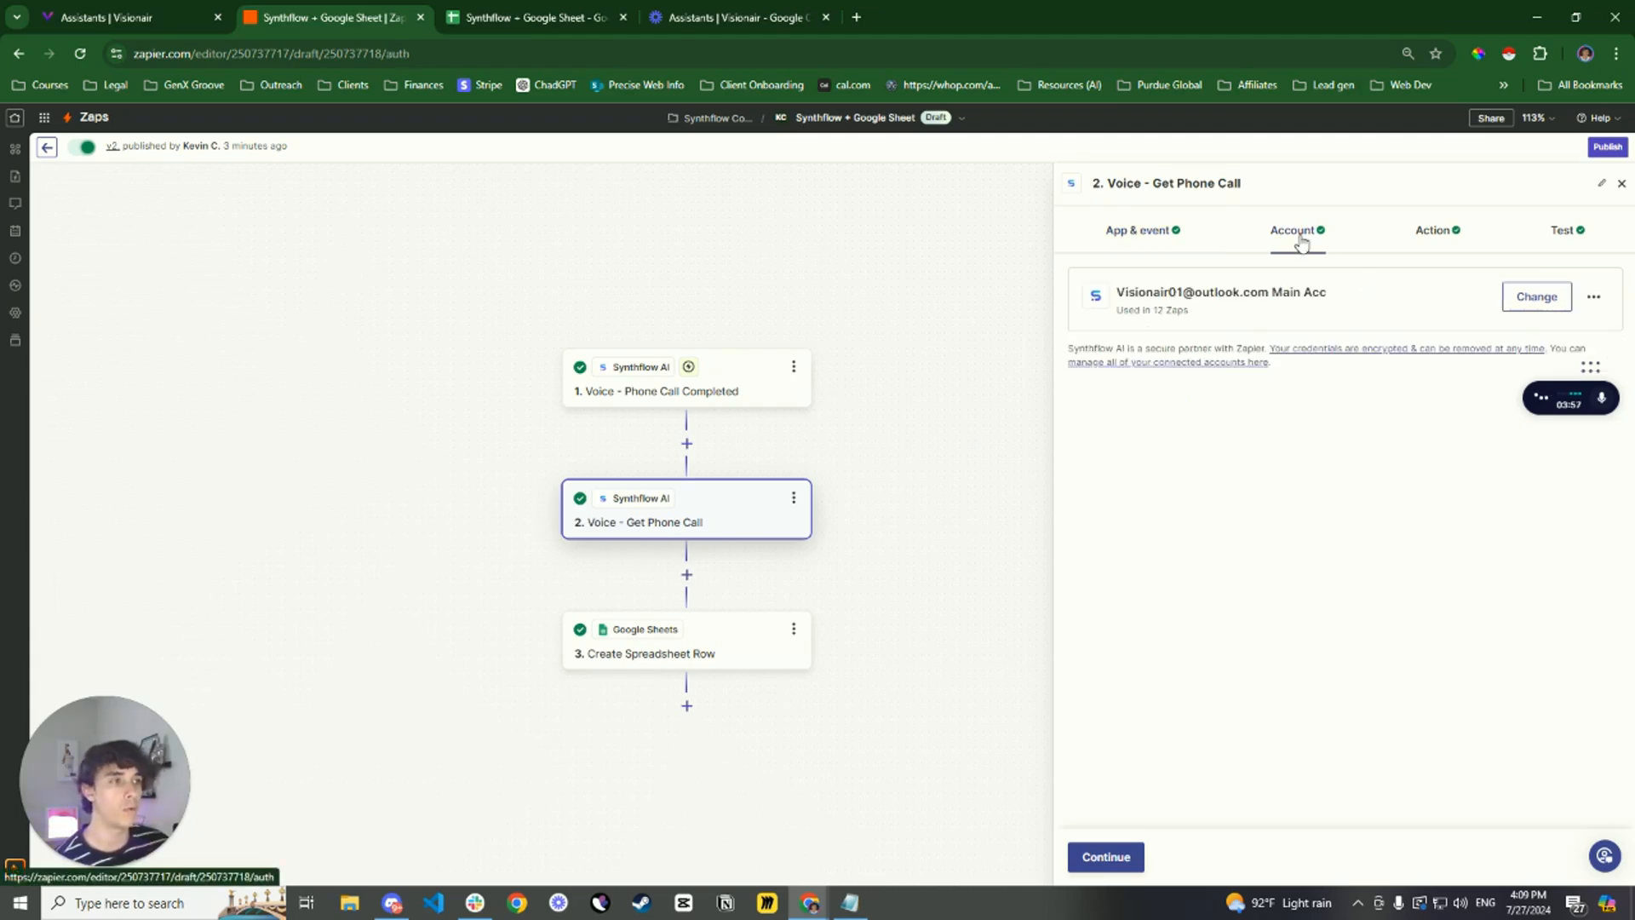
{"action": "left_click", "coordinate": [1436, 247]}
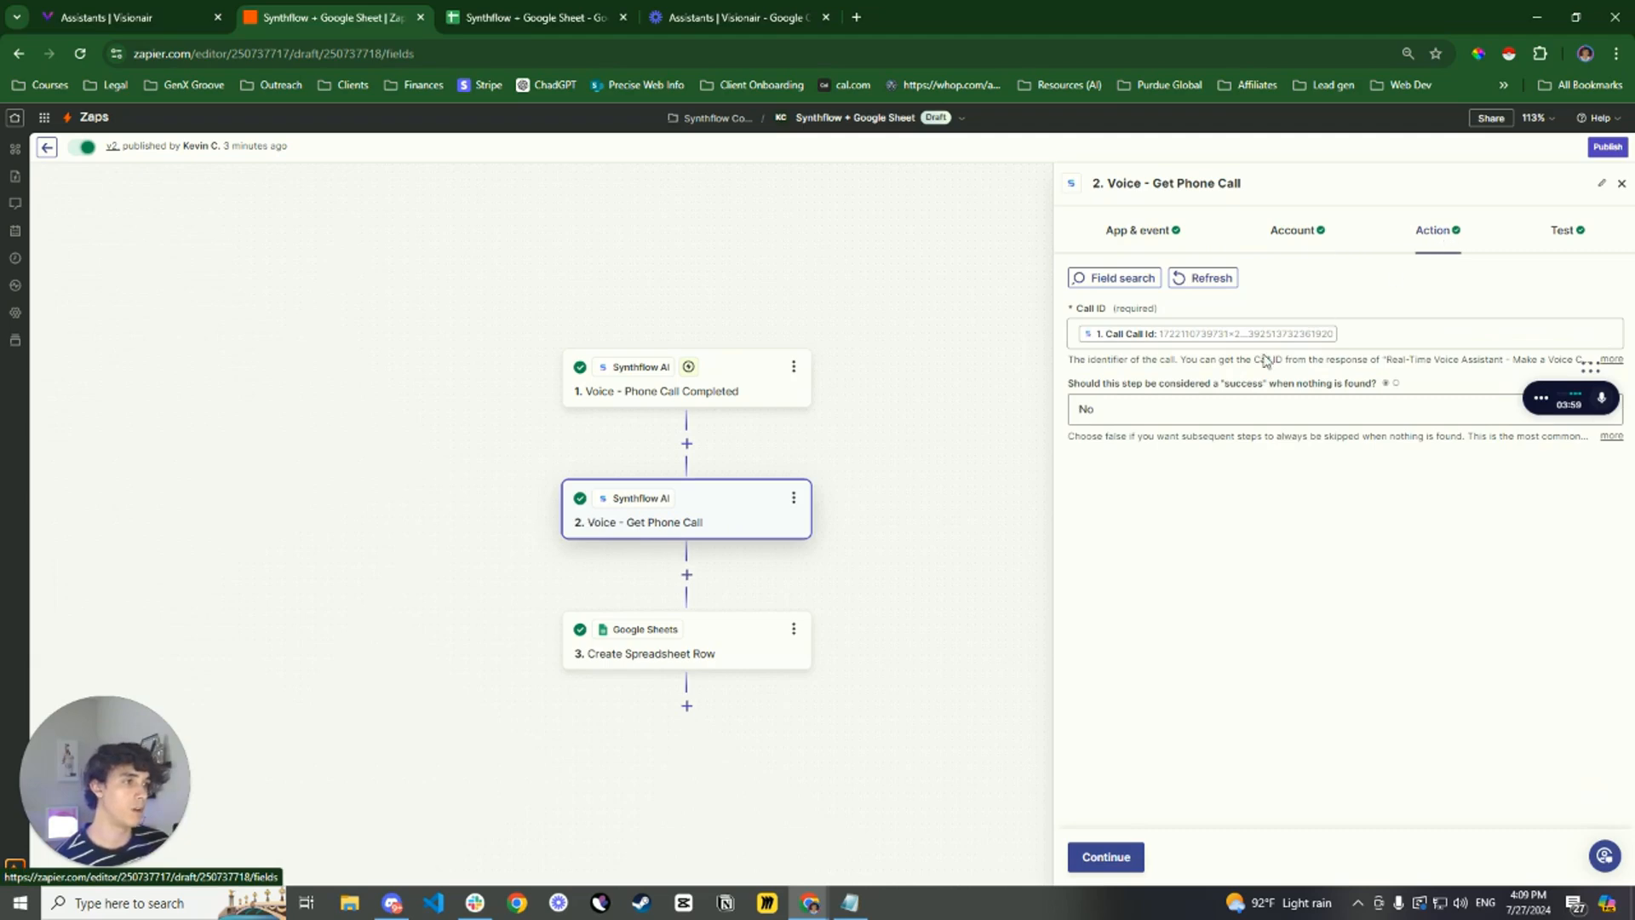
{"action": "left_click", "coordinate": [1174, 339]}
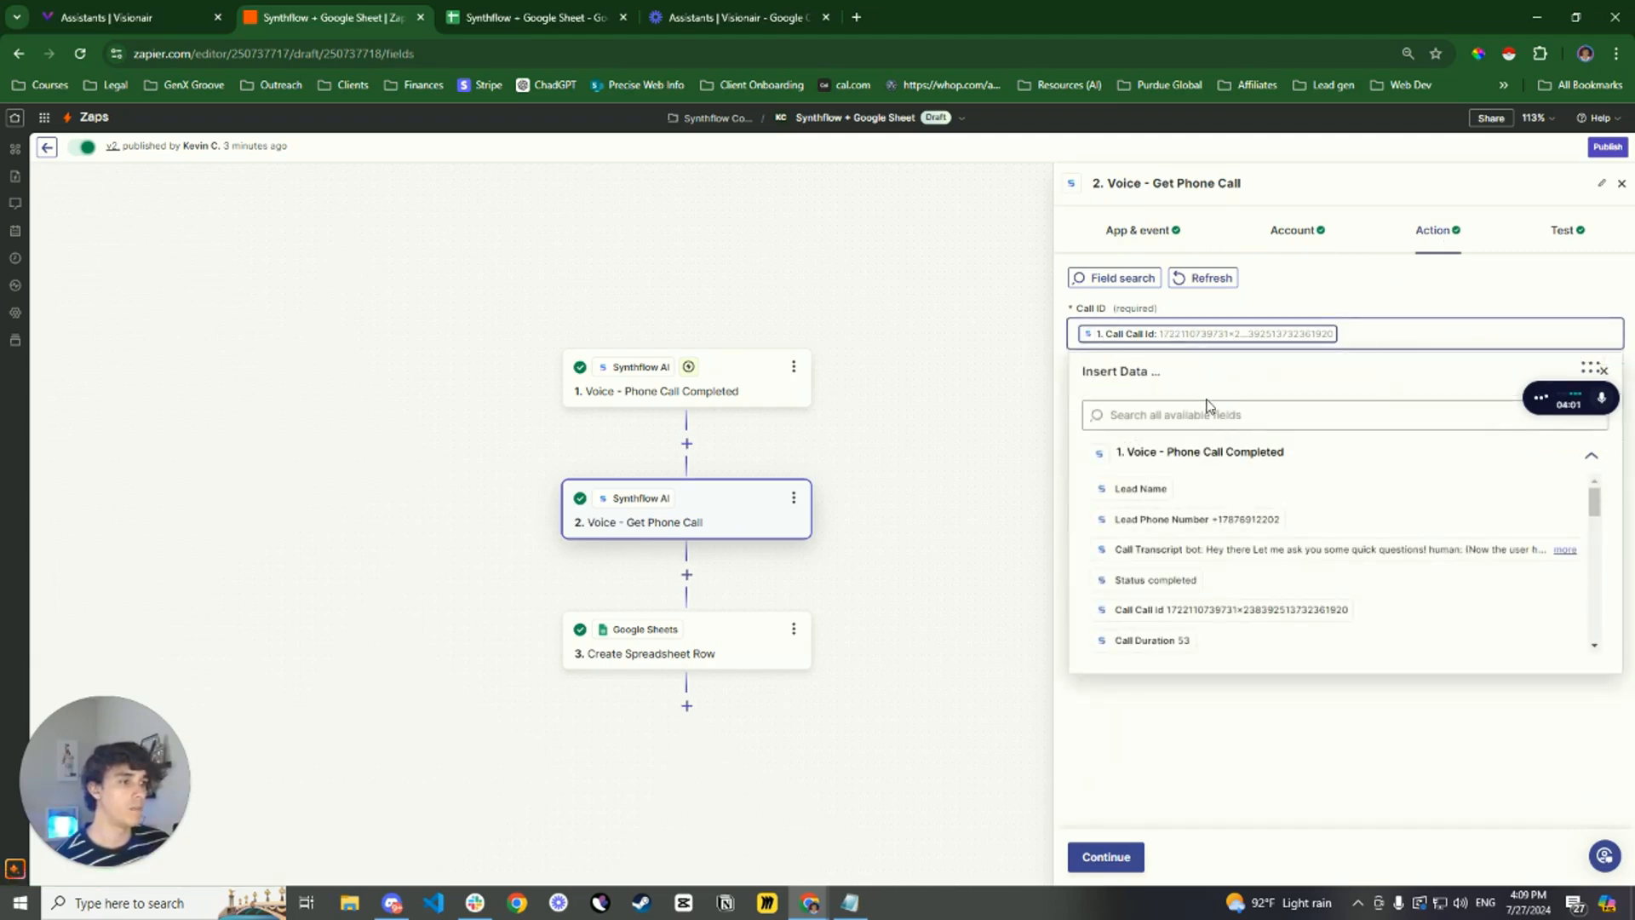
{"action": "scroll", "coordinate": [1218, 587], "scroll_direction": "down", "scroll_amount": 5}
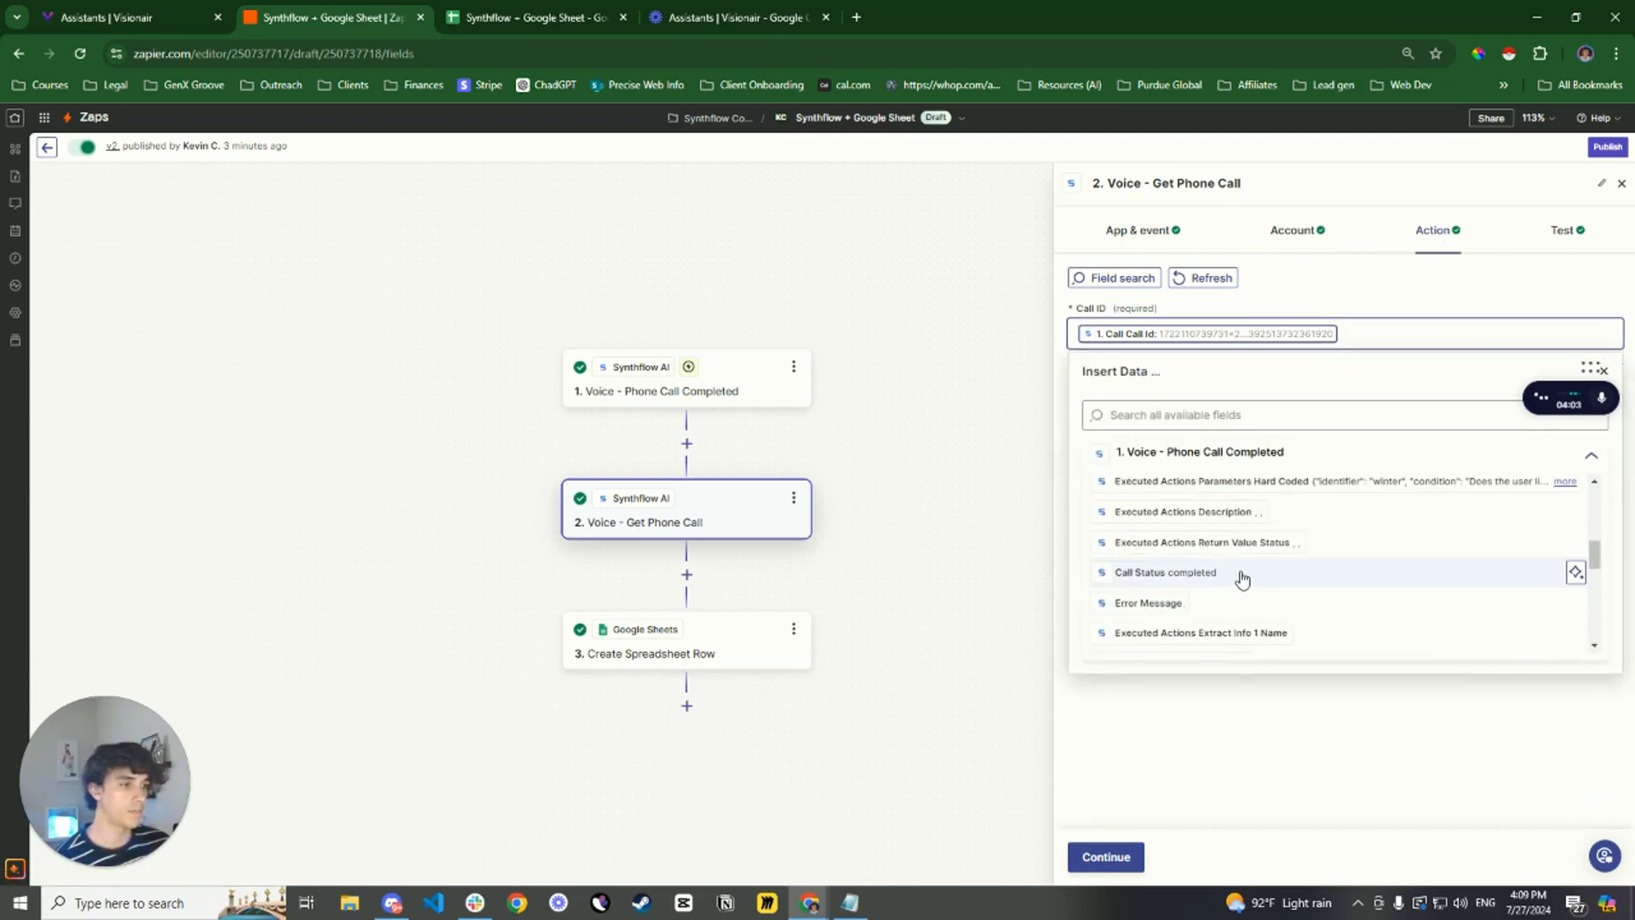
{"action": "scroll", "coordinate": [1241, 579], "scroll_direction": "up", "scroll_amount": 5}
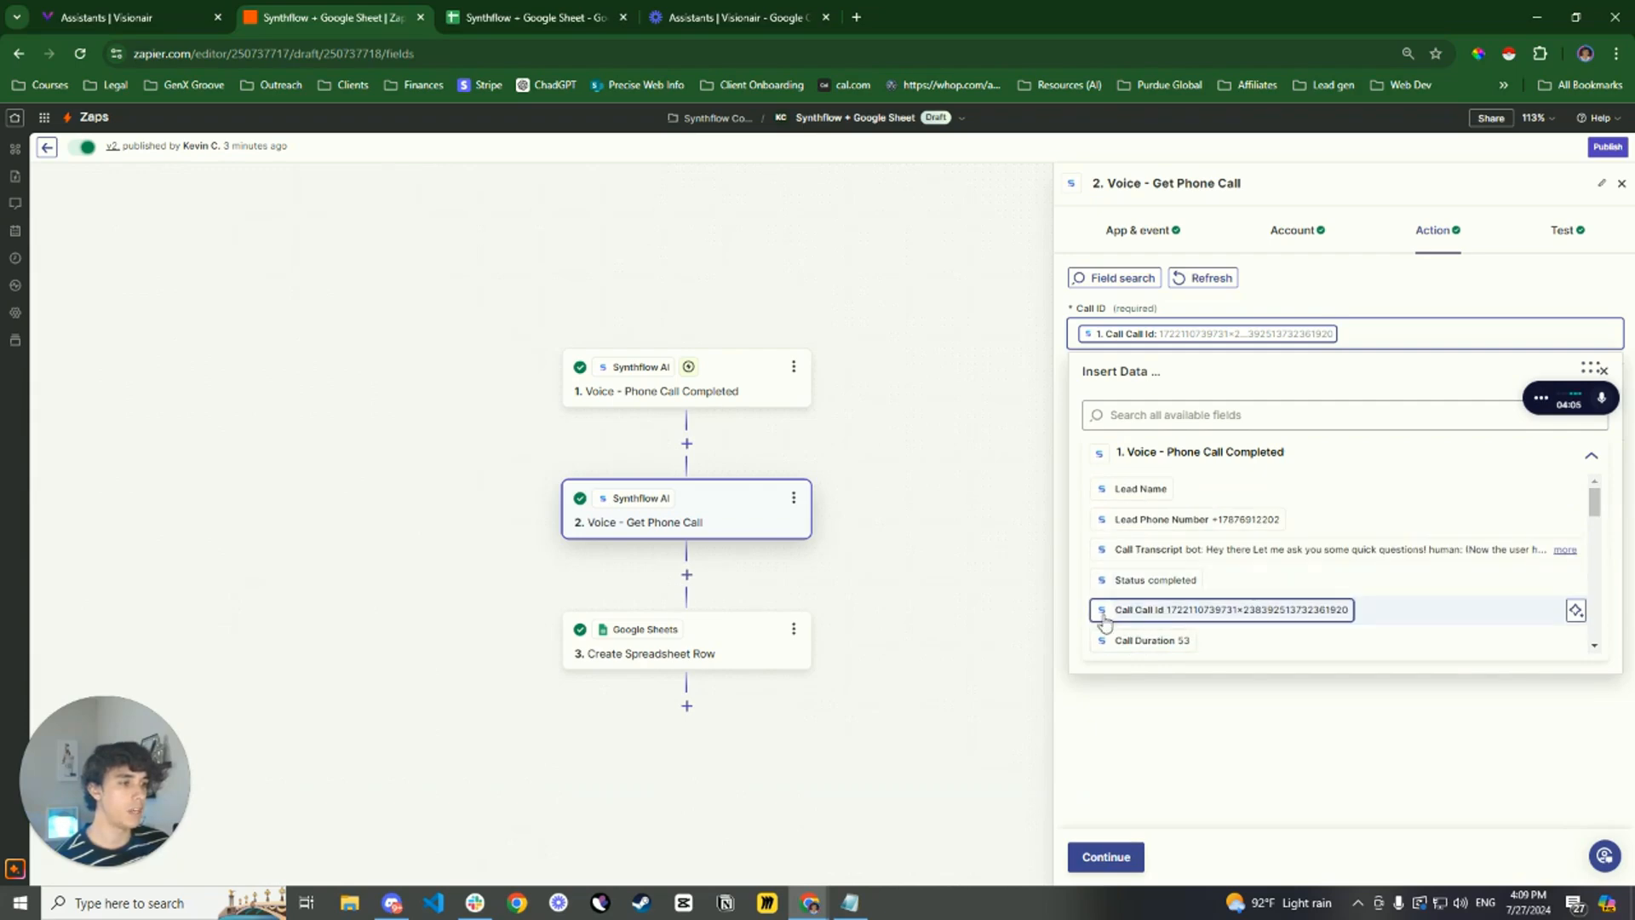
{"action": "left_click", "coordinate": [1362, 305]}
Retest the Voice - Get Phone Call step and examine the winter, food and email return values in its output
{"action": "left_click", "coordinate": [1106, 857]}
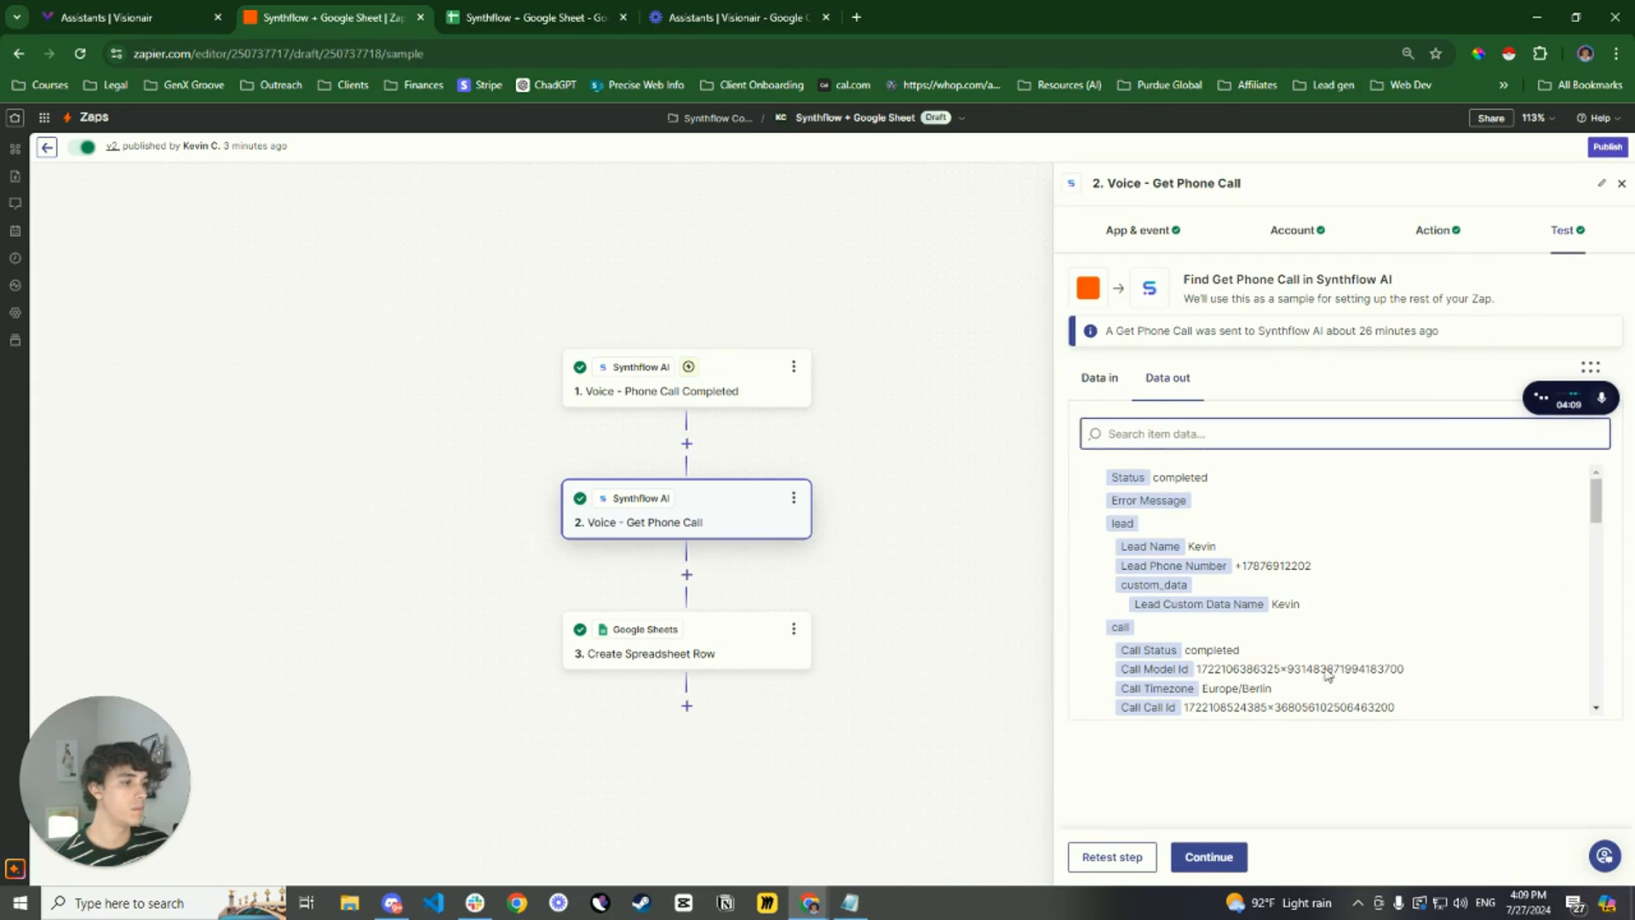
{"action": "left_click", "coordinate": [1113, 859]}
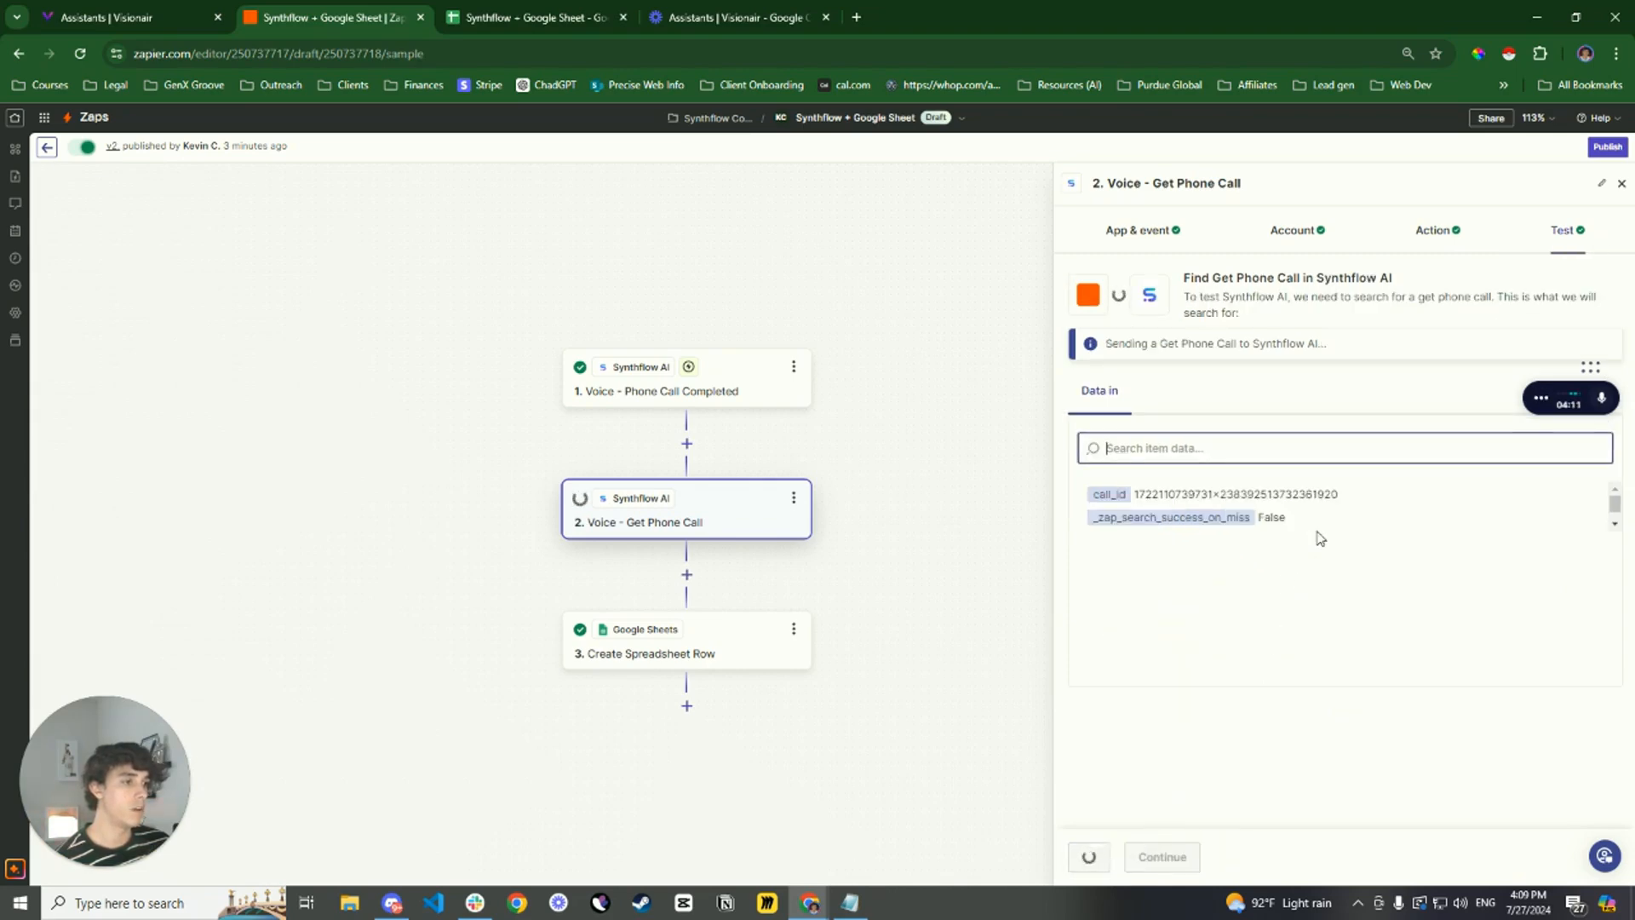
{"action": "scroll", "coordinate": [1319, 537], "scroll_direction": "down", "scroll_amount": 10}
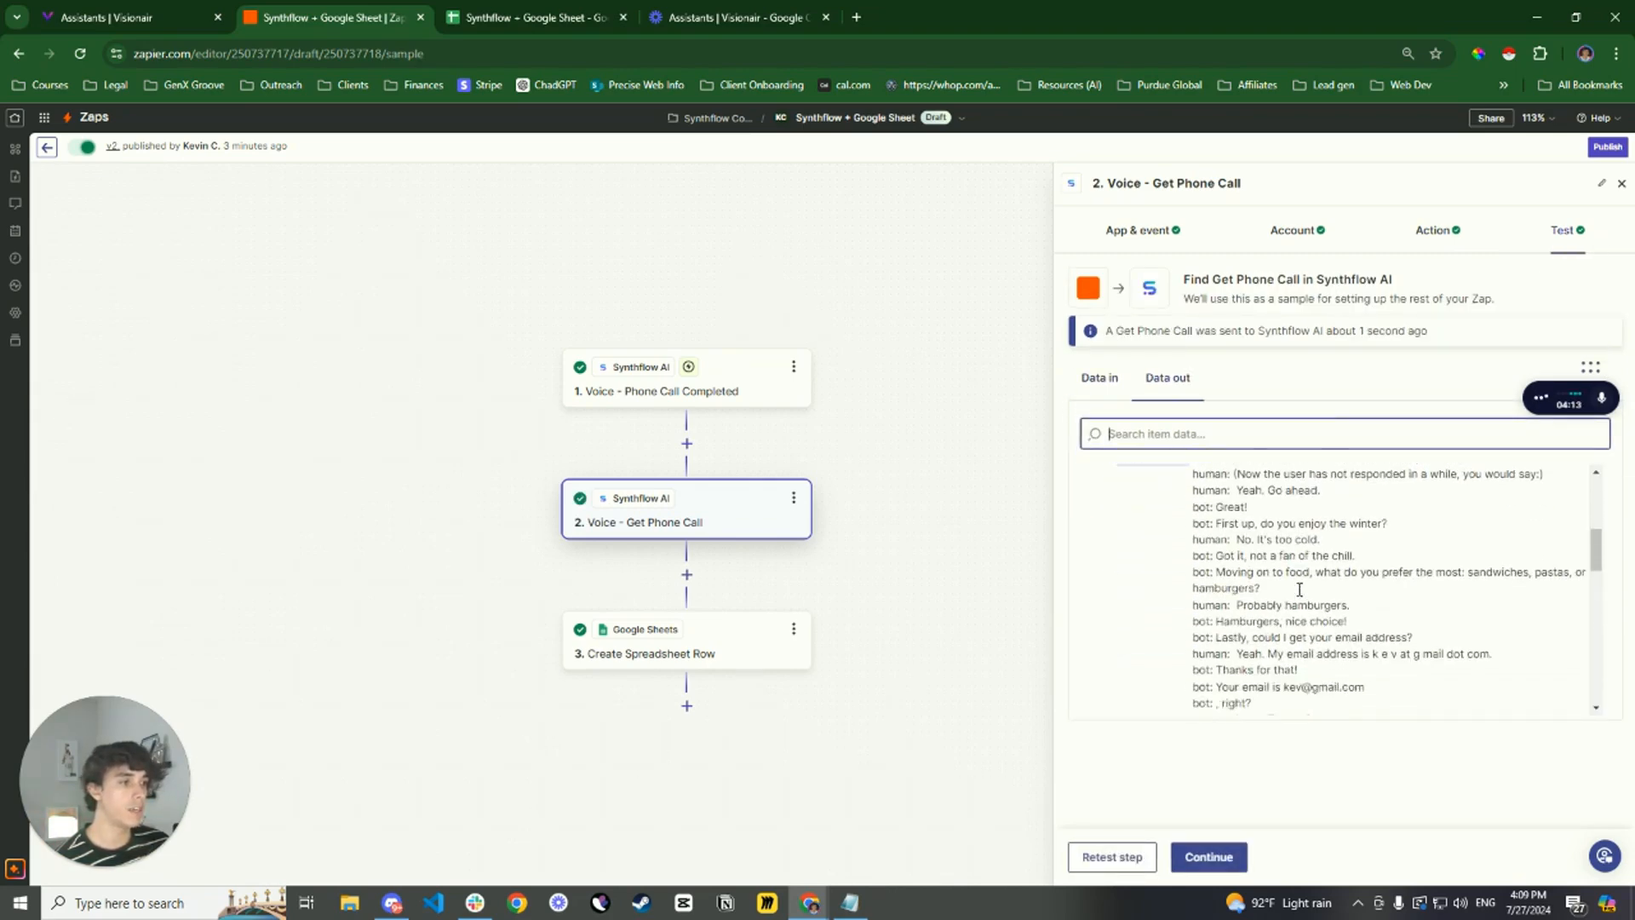
{"action": "scroll", "coordinate": [1298, 596], "scroll_direction": "down", "scroll_amount": 3}
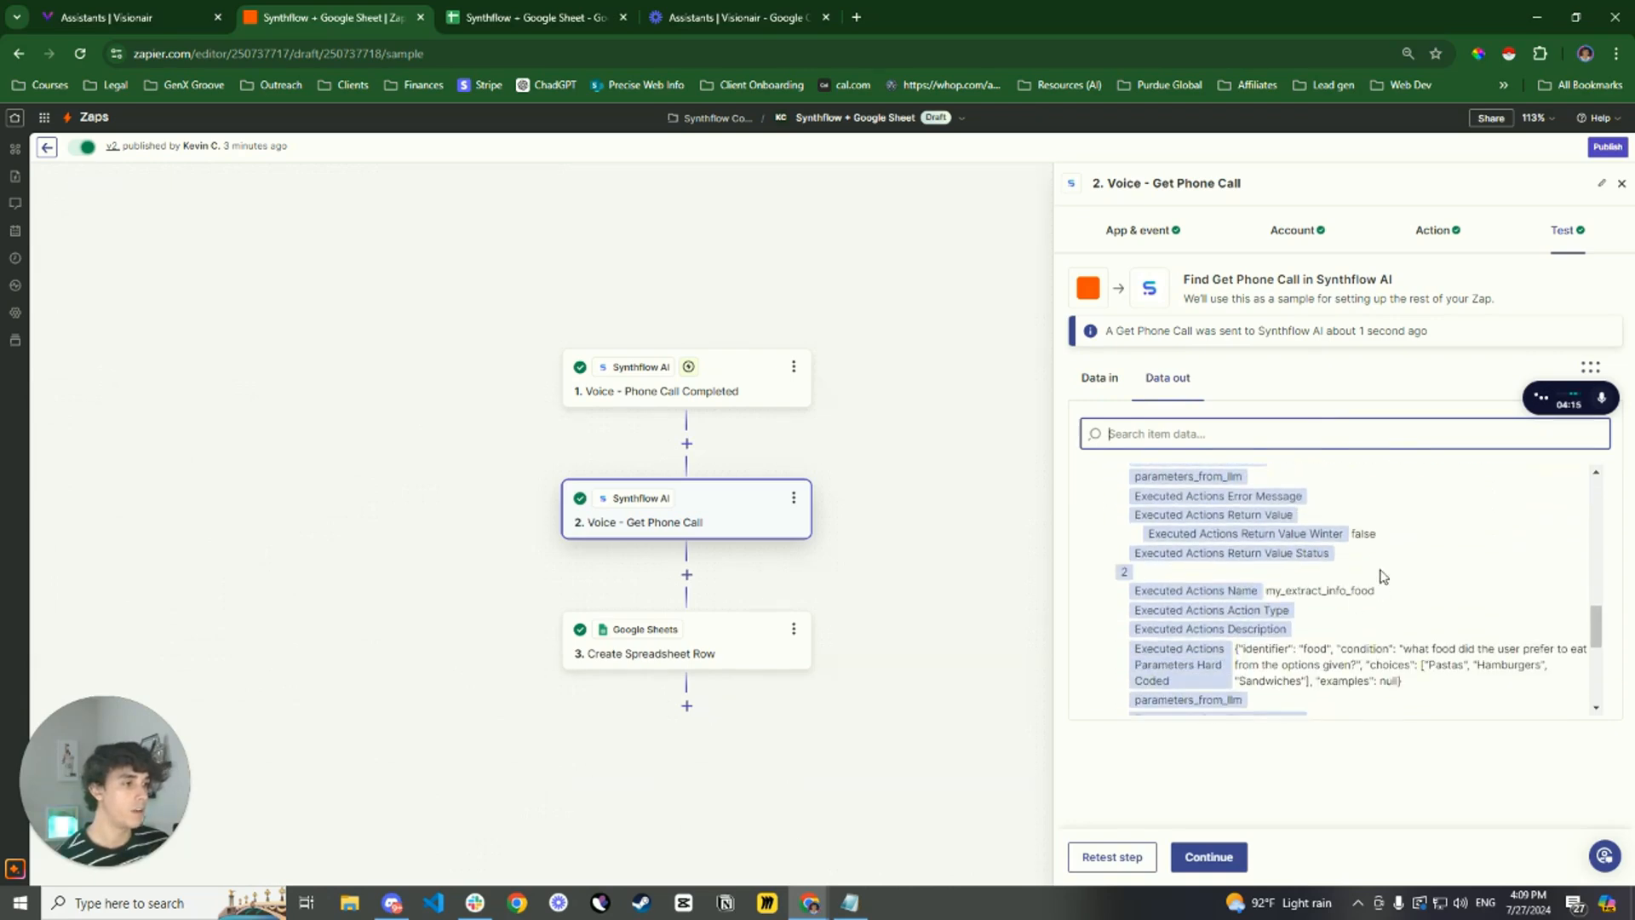
{"action": "left_click_drag", "start_coordinate": [1380, 537], "coordinate": [1351, 502]}
{"action": "scroll", "coordinate": [1415, 541], "scroll_direction": "down", "scroll_amount": 3}
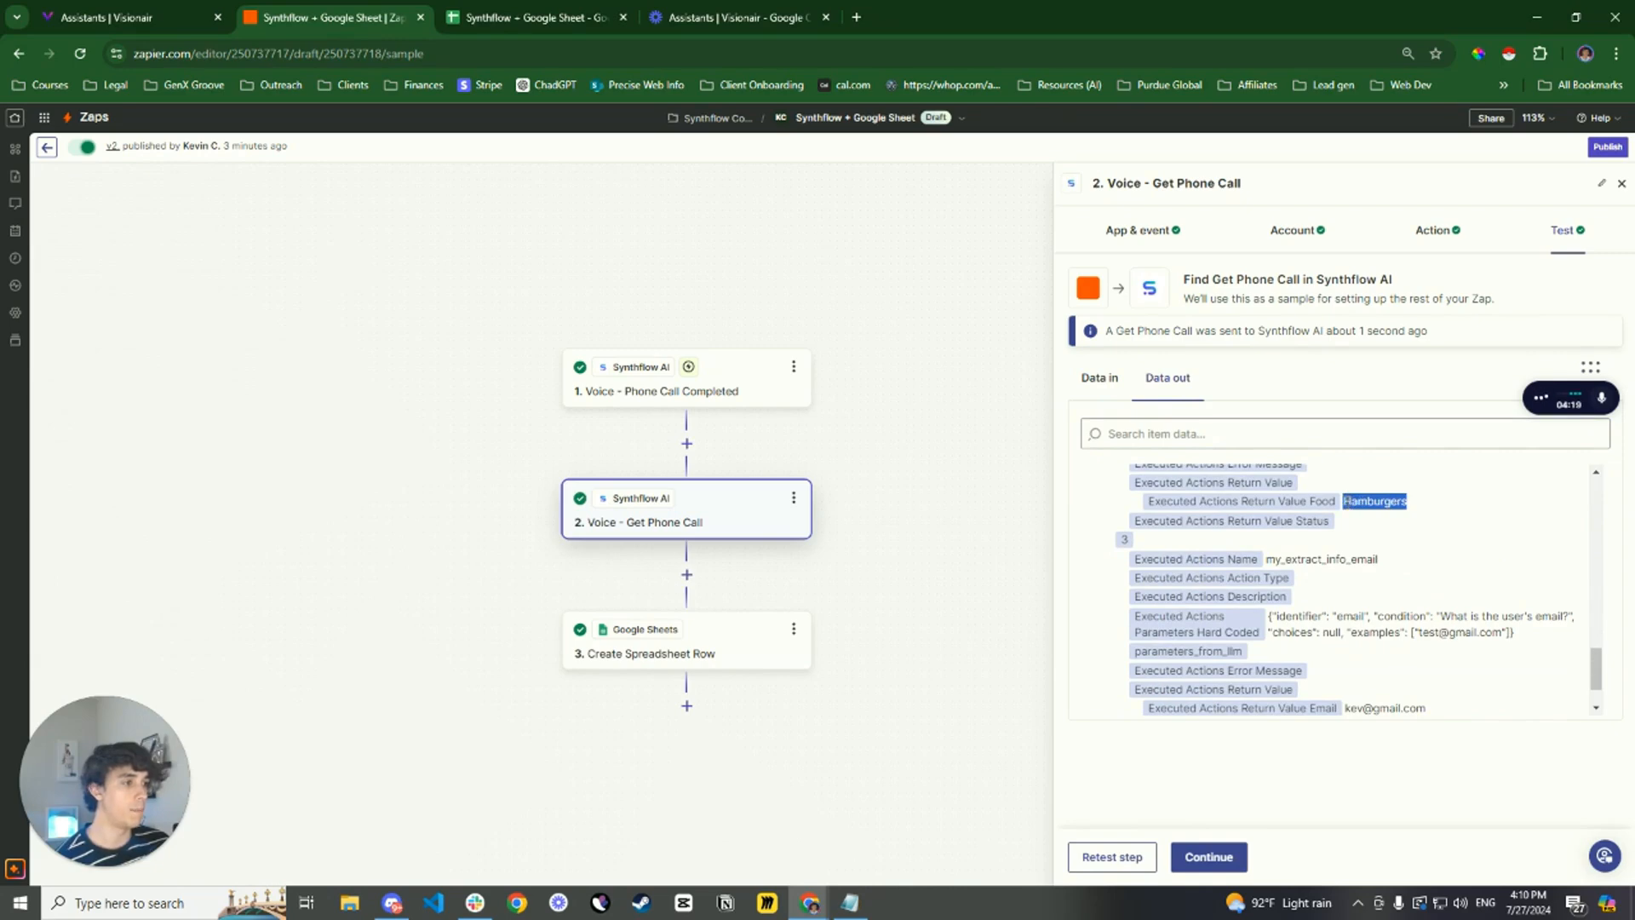
{"action": "scroll", "coordinate": [1351, 502], "scroll_direction": "up", "scroll_amount": 2}
{"action": "scroll", "coordinate": [1418, 596], "scroll_direction": "down", "scroll_amount": 3}
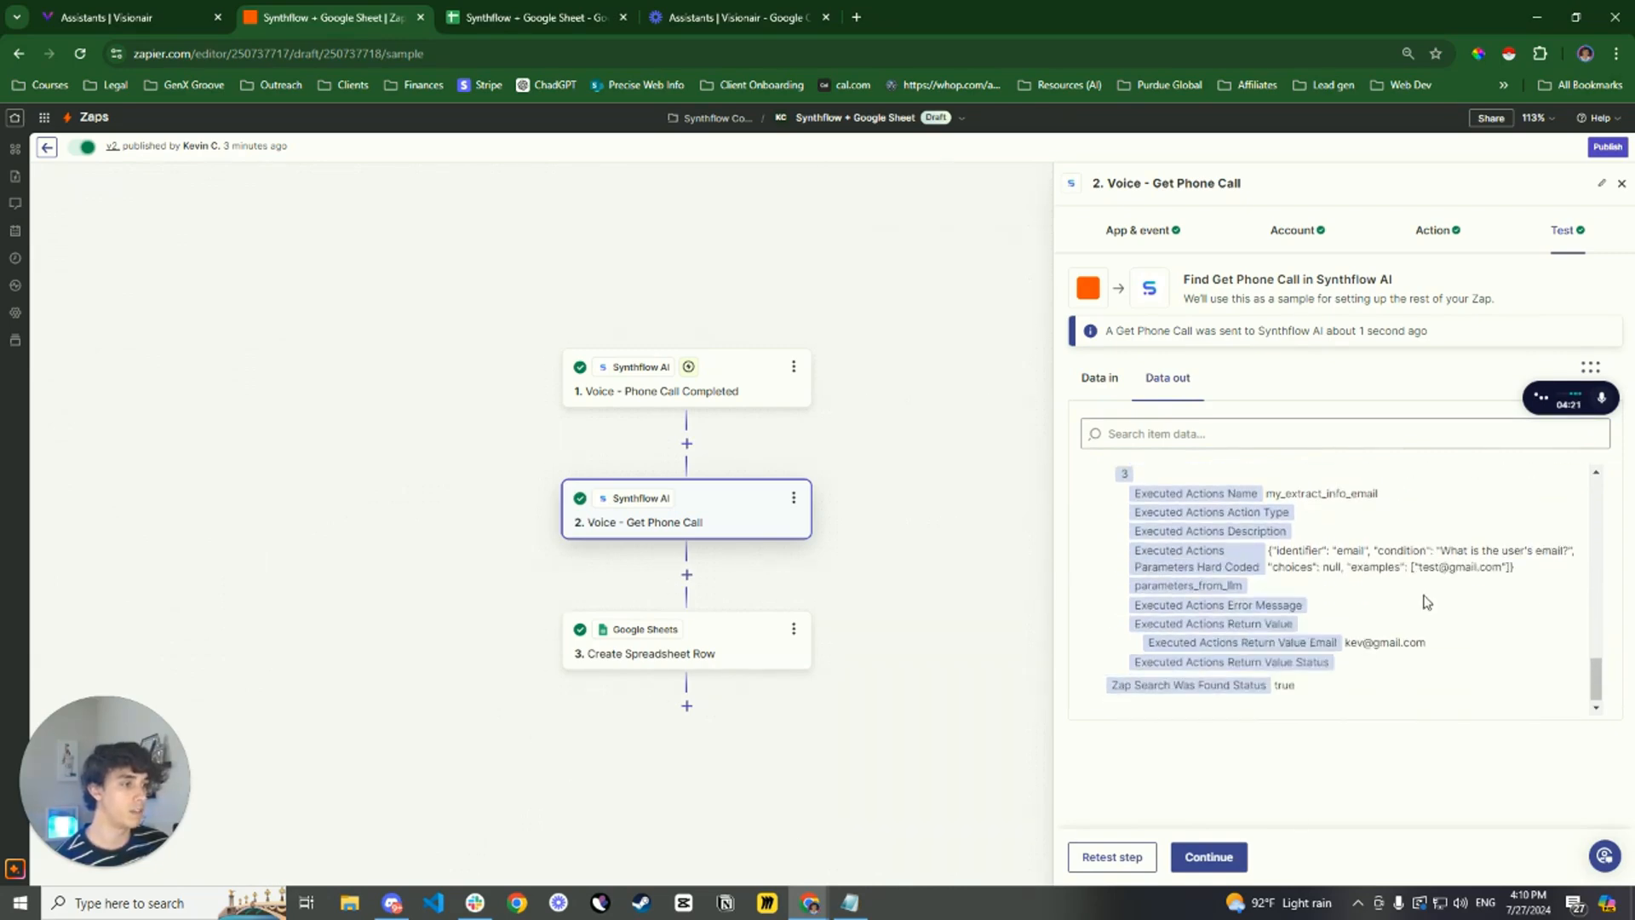
{"action": "left_click_drag", "start_coordinate": [1434, 644], "coordinate": [1349, 639]}
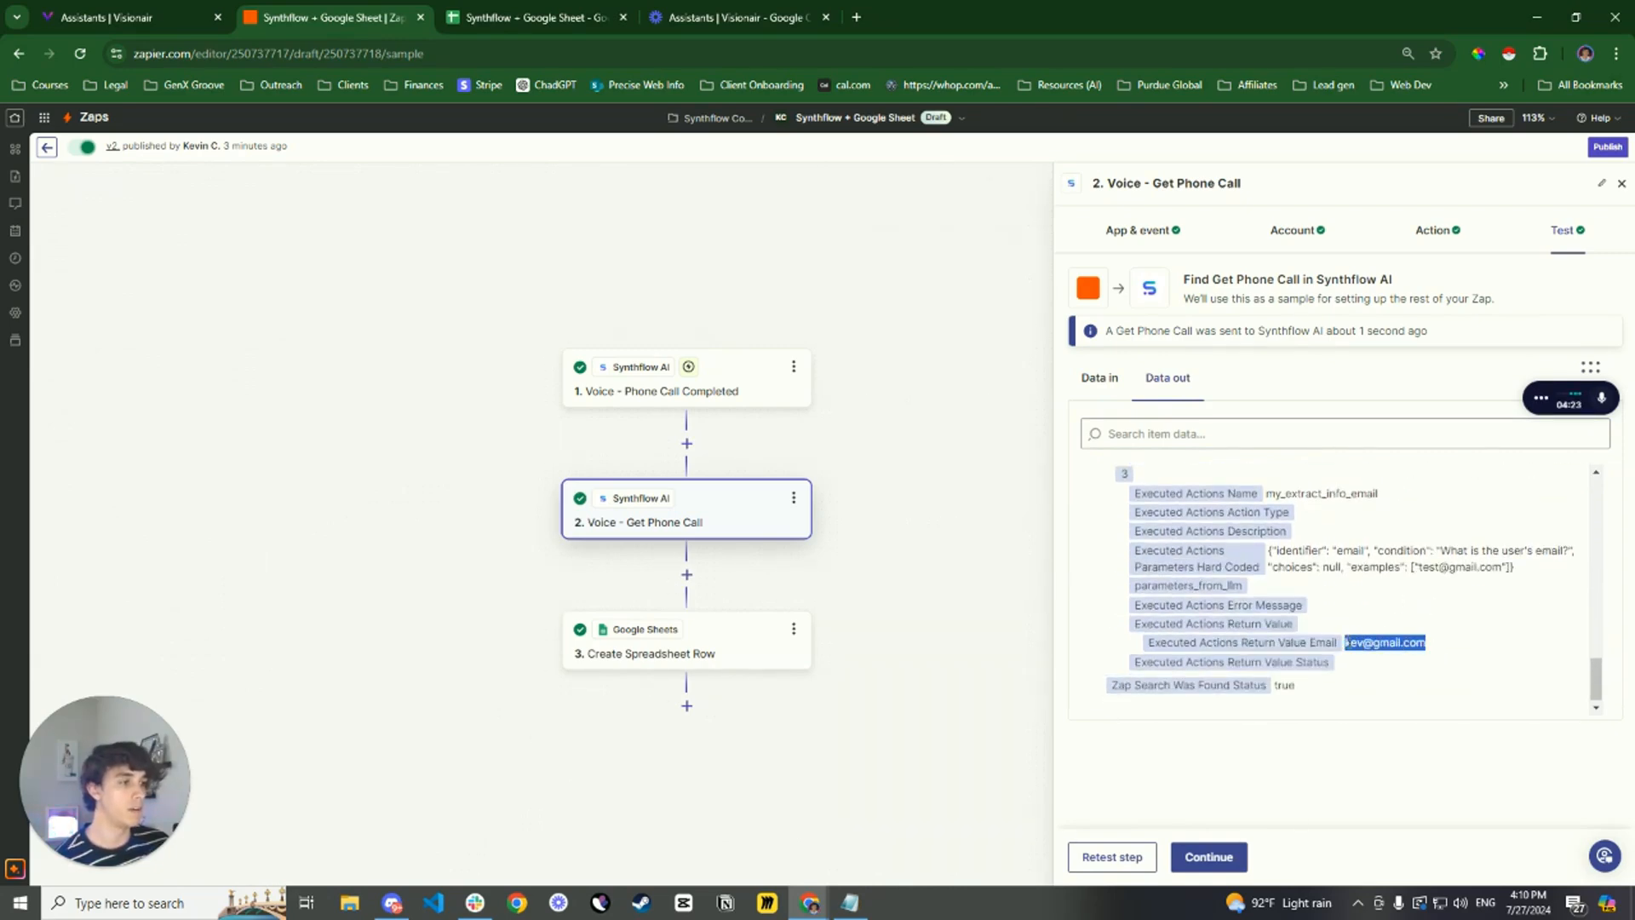
Continue to the Create Spreadsheet Row step and review its app, event and connected Google Sheets account
{"action": "left_click", "coordinate": [1213, 862]}
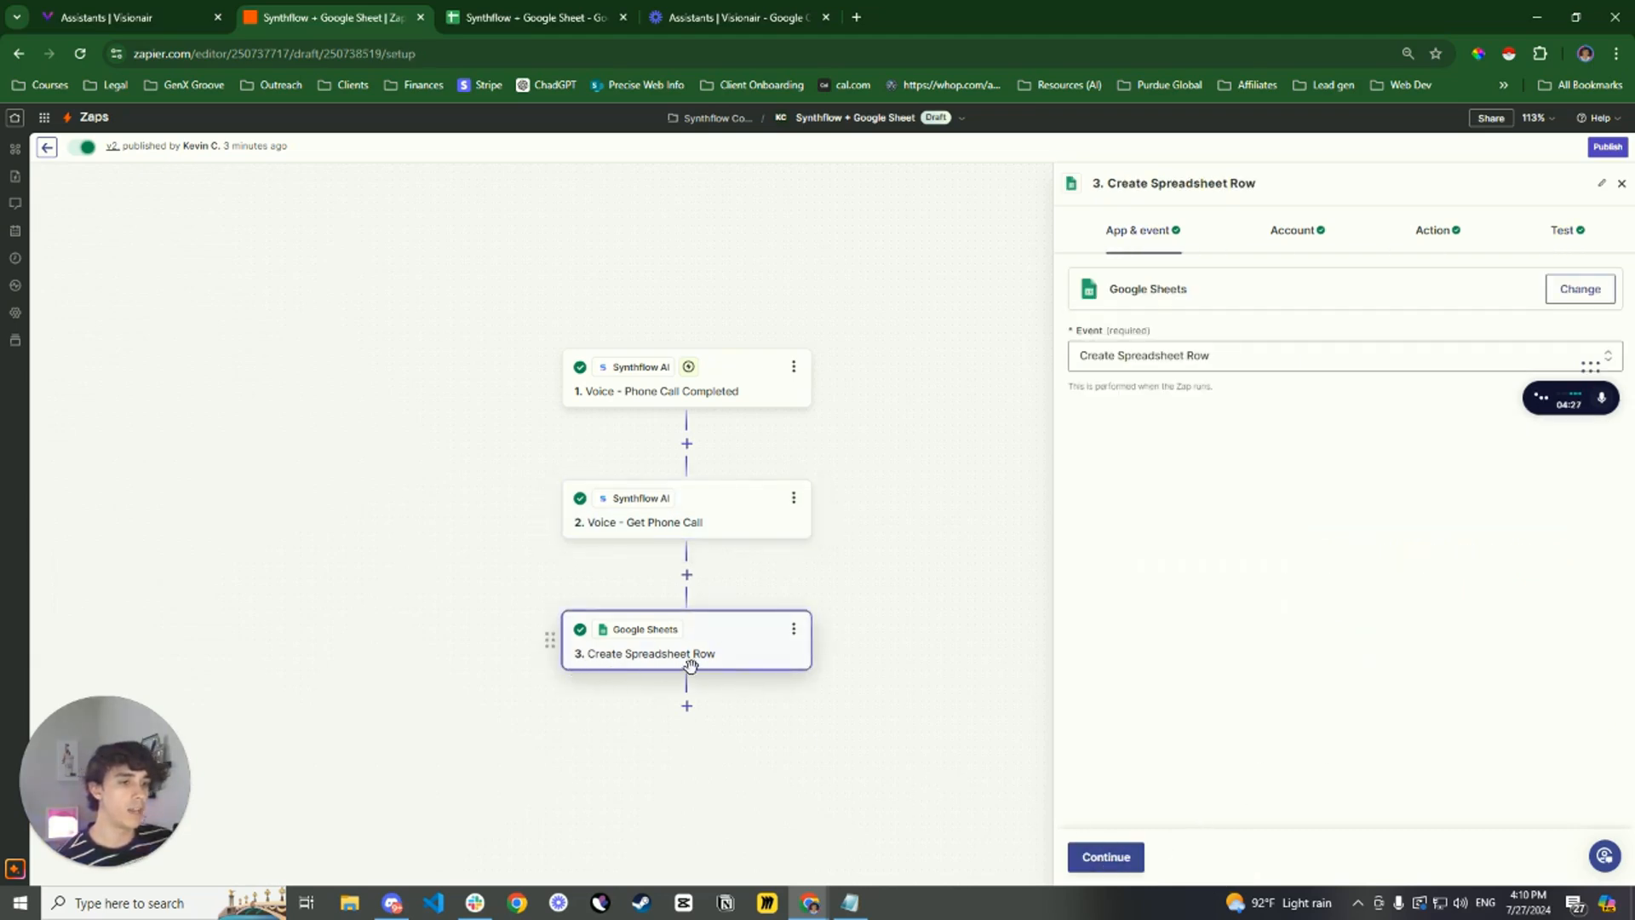
{"action": "left_click", "coordinate": [1236, 352]}
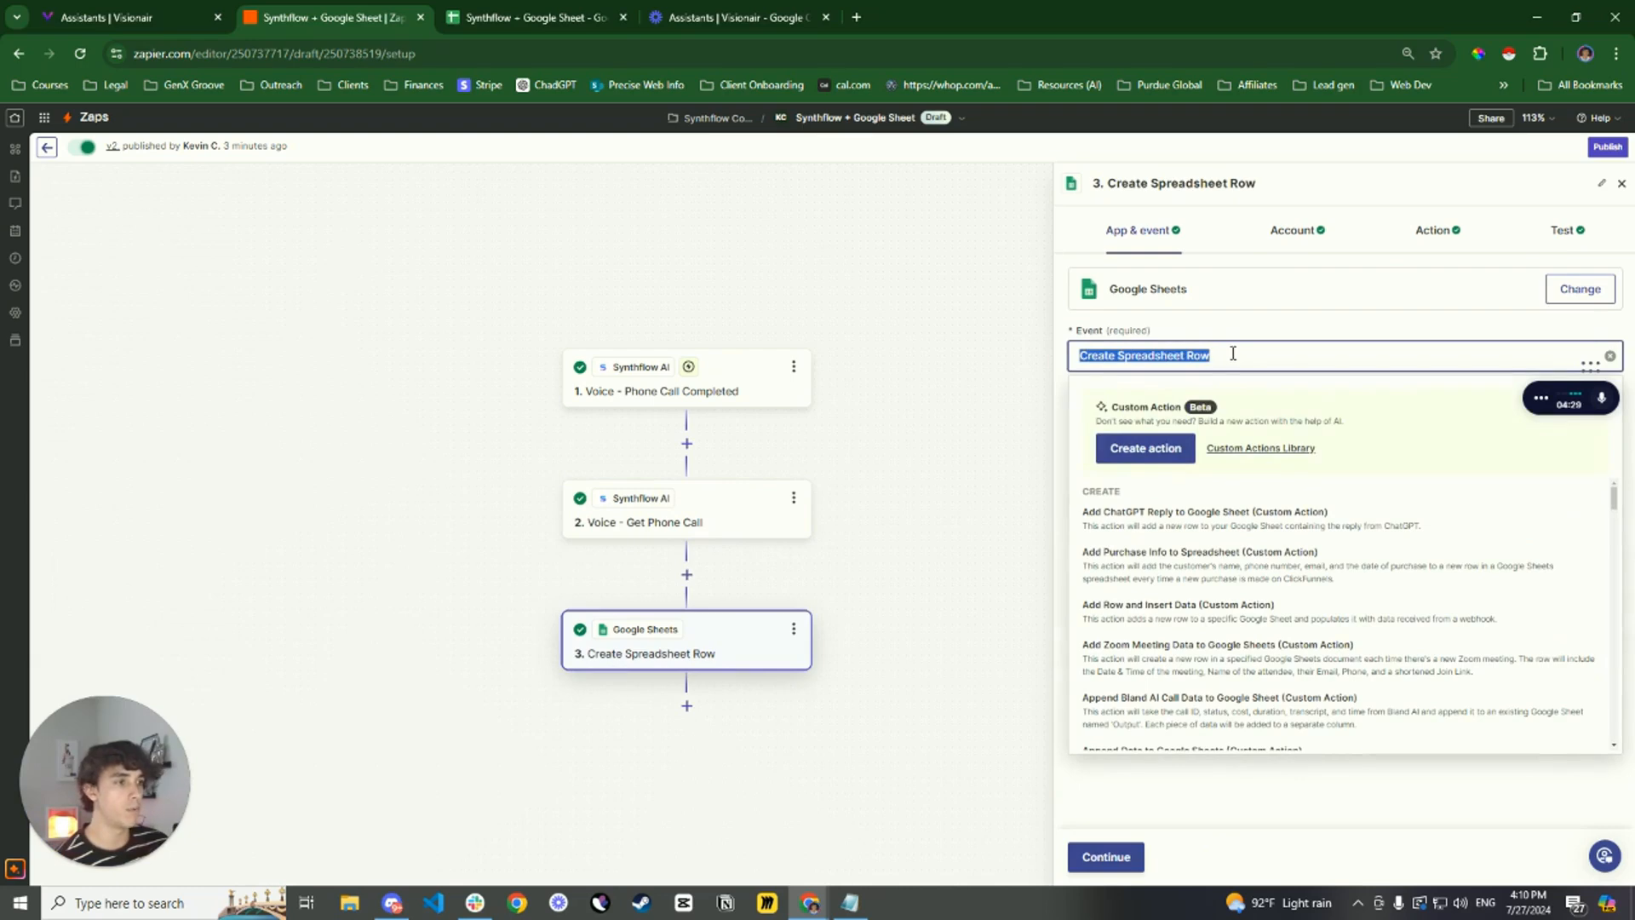
{"action": "left_click", "coordinate": [1270, 331]}
{"action": "left_click", "coordinate": [1296, 230]}
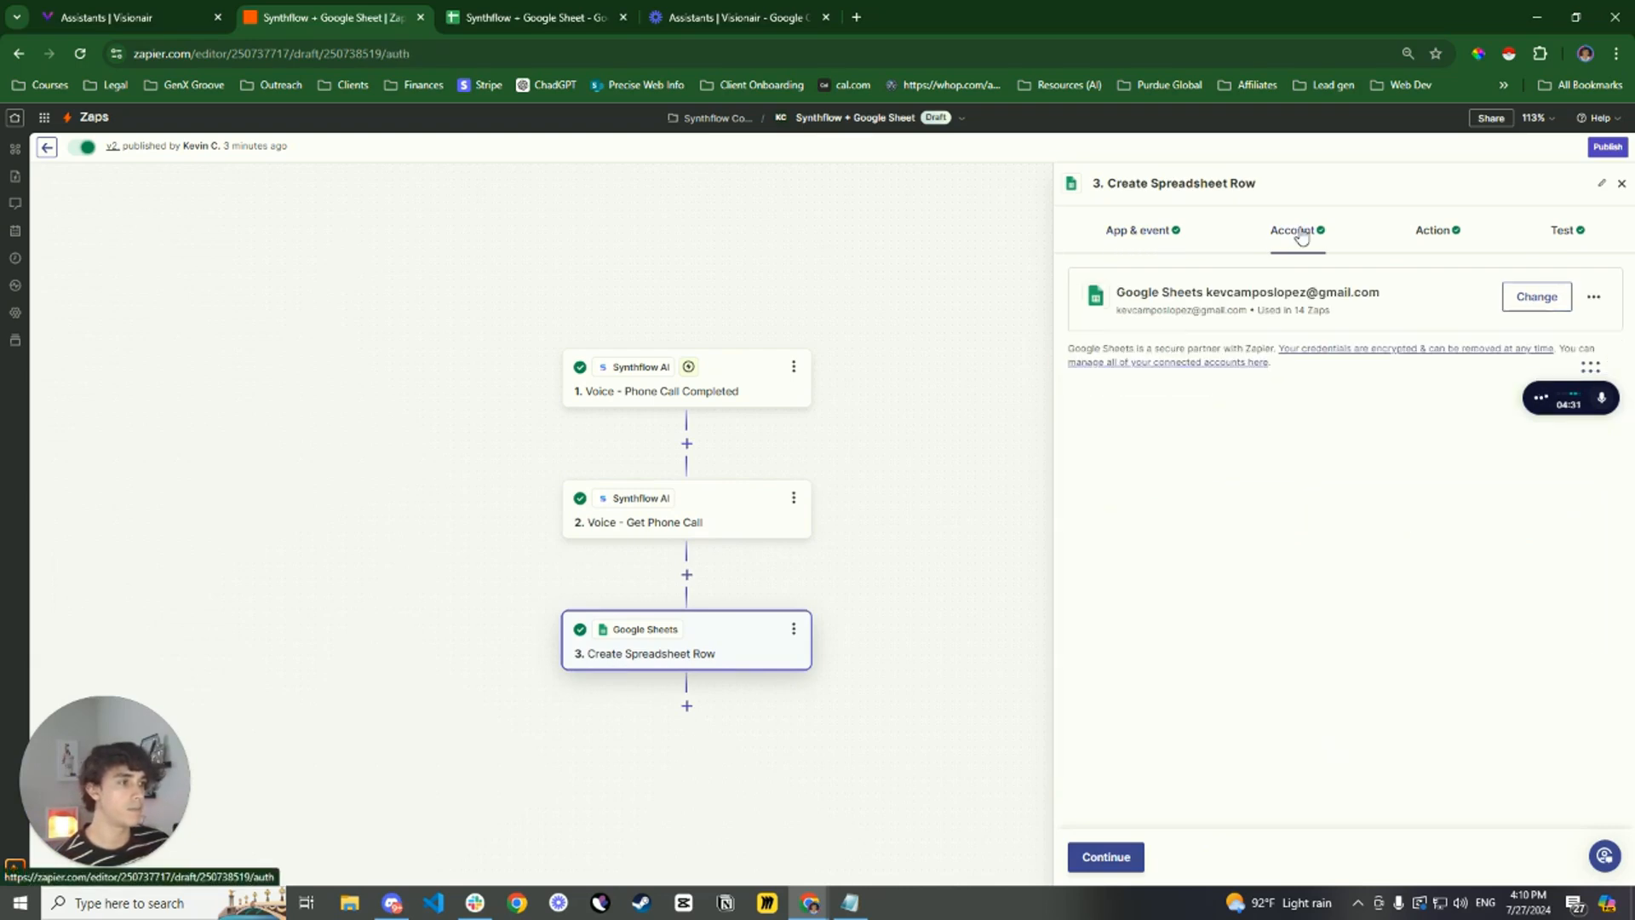
Review the row action's spreadsheet, worksheet and column mappings, including the fixed text for the Name column
{"action": "left_click", "coordinate": [1449, 248]}
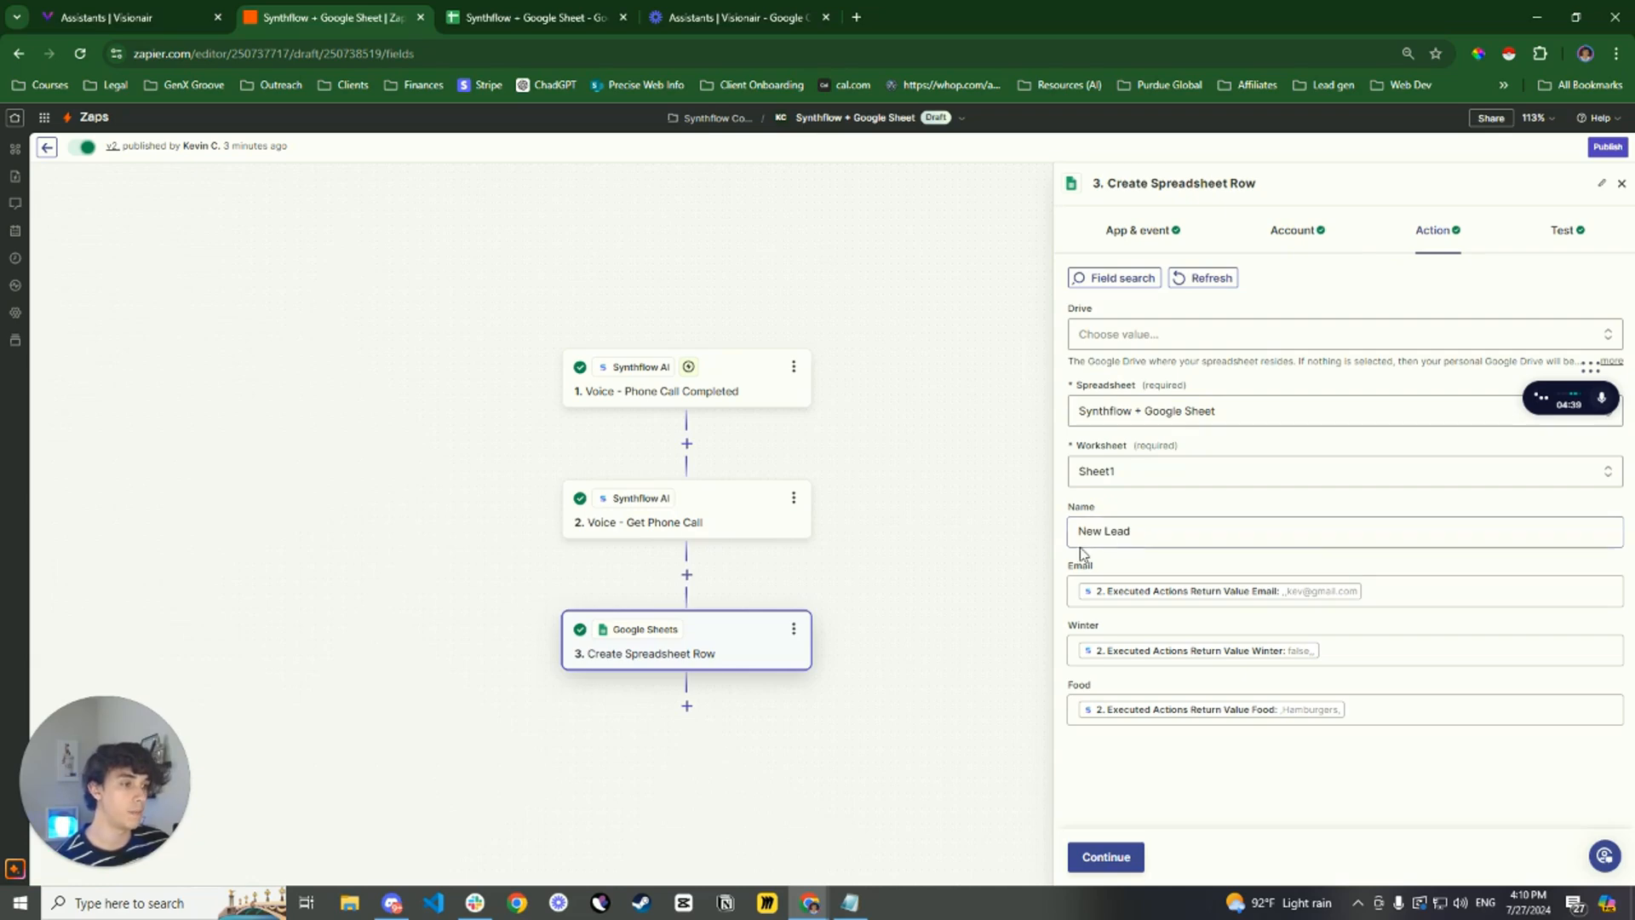
{"action": "left_click_drag", "start_coordinate": [1079, 530], "coordinate": [1153, 529]}
{"action": "left_click", "coordinate": [1153, 511]}
{"action": "left_click", "coordinate": [1168, 511]}
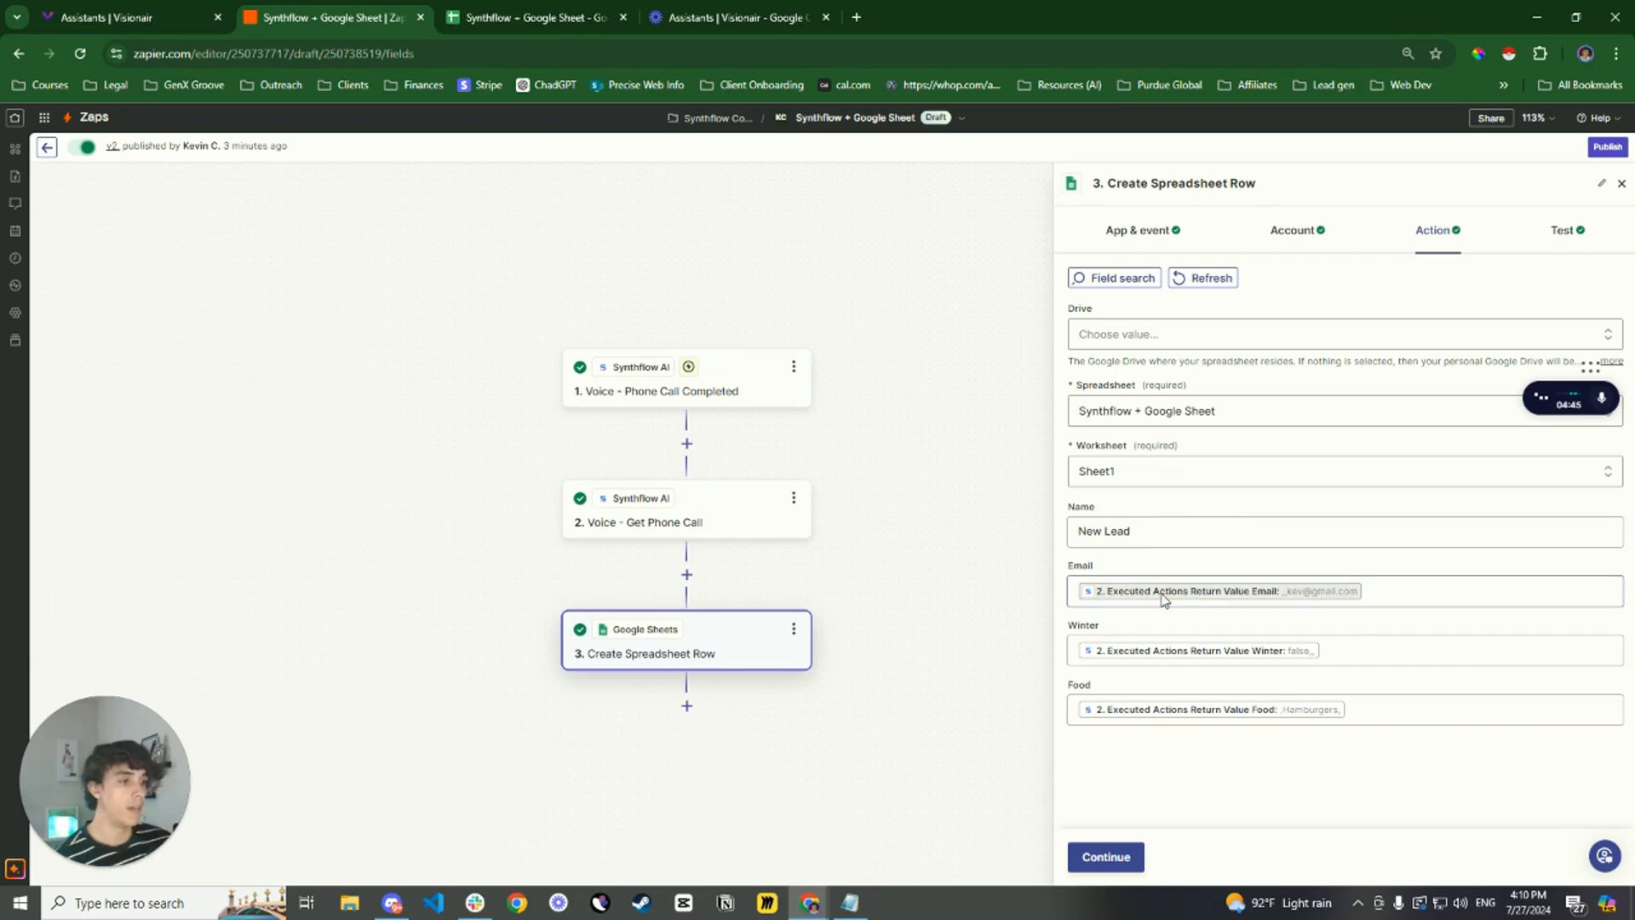
Inspect the Get Phone Call return values that can be mapped to the Email column, then close the data list
{"action": "left_click", "coordinate": [1252, 594]}
{"action": "left_click", "coordinate": [1193, 744]}
{"action": "scroll", "coordinate": [1237, 626], "scroll_direction": "down", "scroll_amount": 2}
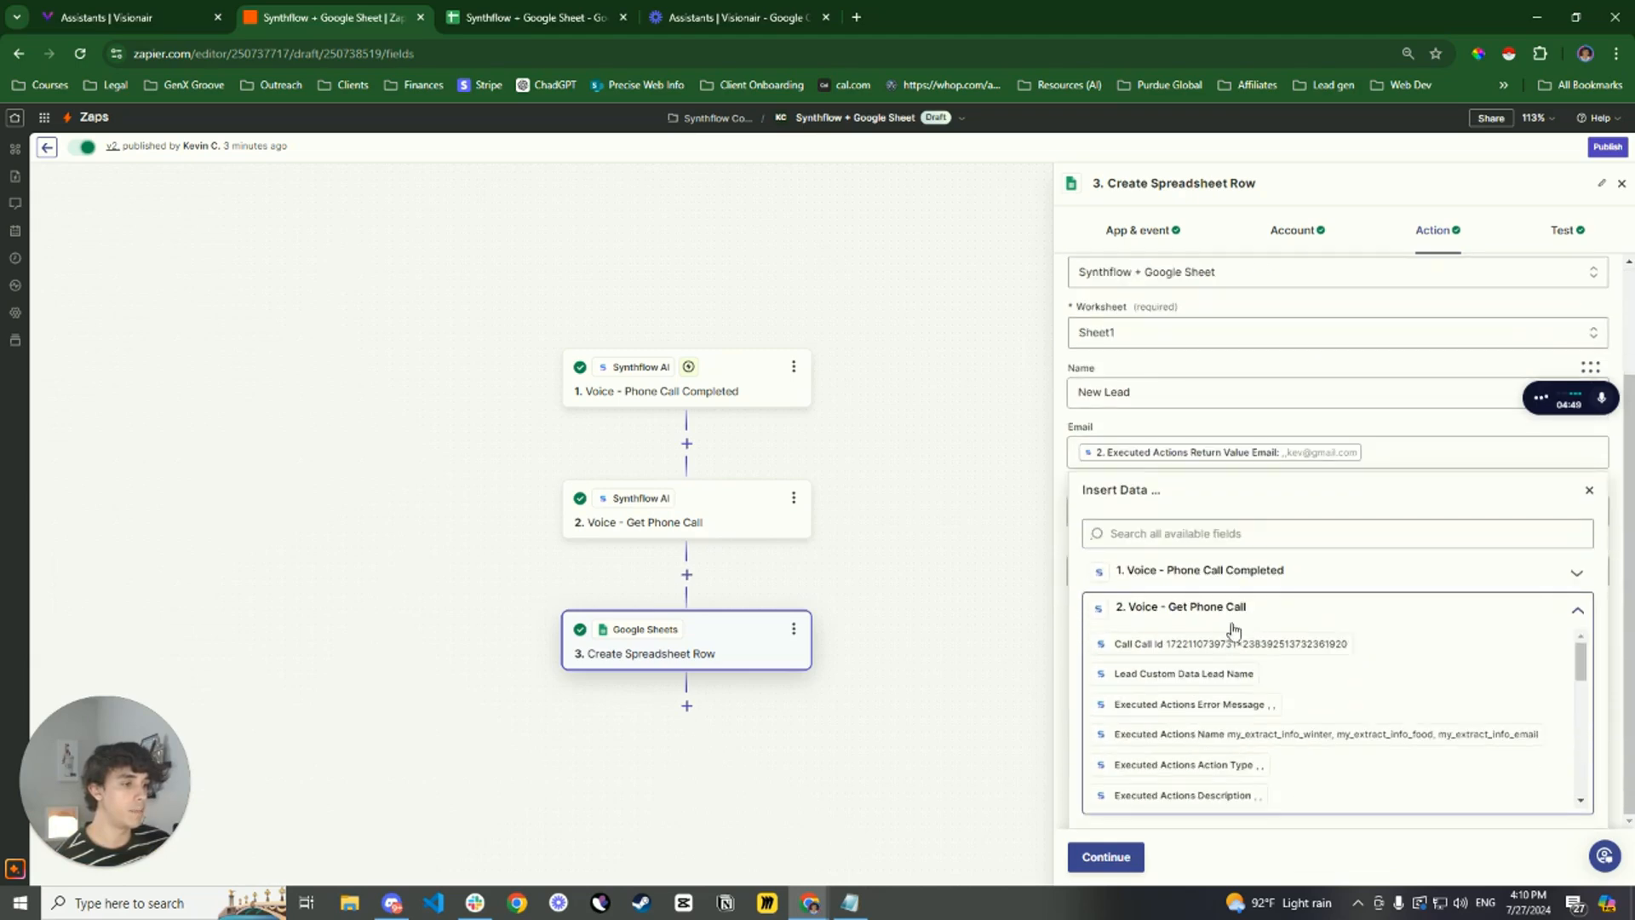
{"action": "scroll", "coordinate": [1124, 691], "scroll_direction": "down", "scroll_amount": 5}
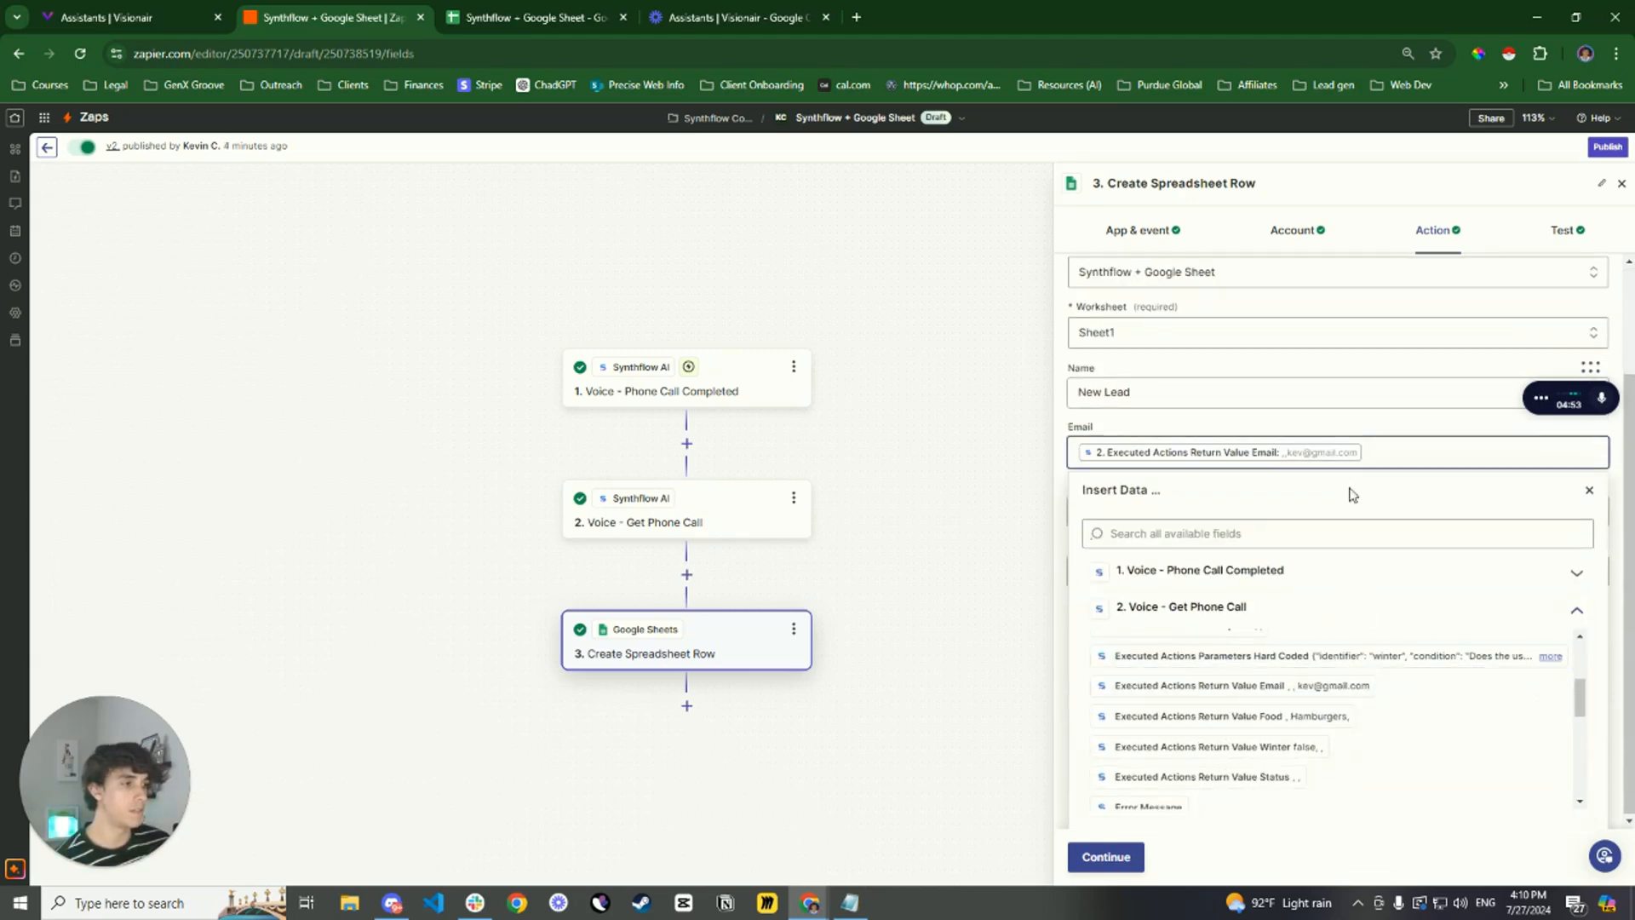
{"action": "left_click", "coordinate": [1352, 436]}
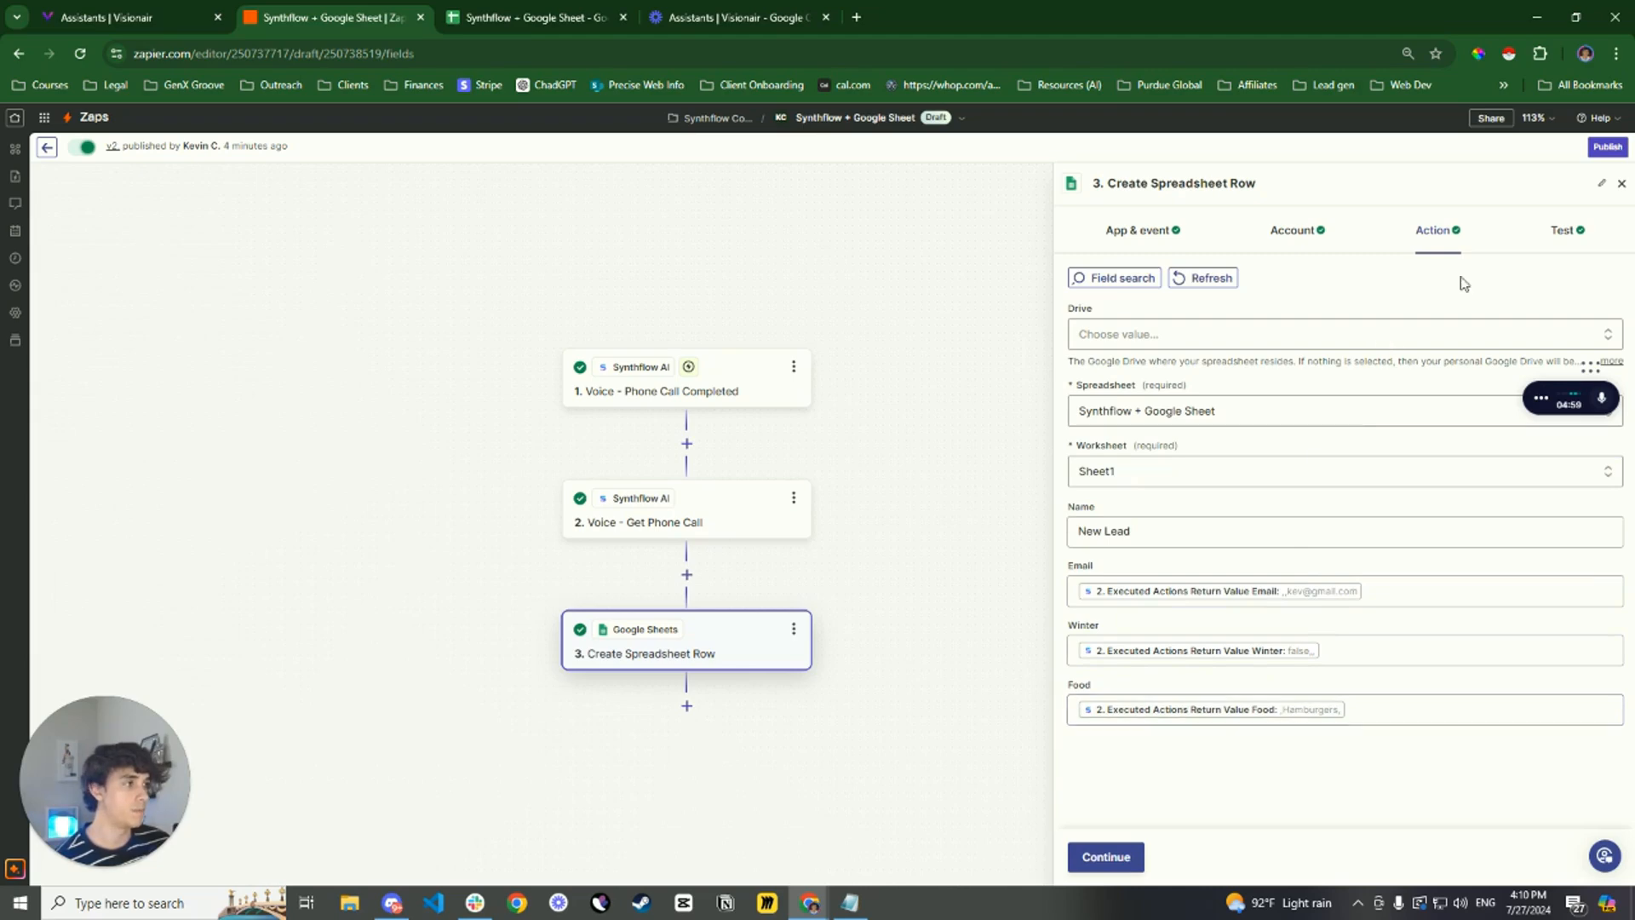
Retest the Create Spreadsheet Row step and check the new lead's row in the Synthflow + Google Sheet spreadsheet
{"action": "left_click", "coordinate": [1565, 245]}
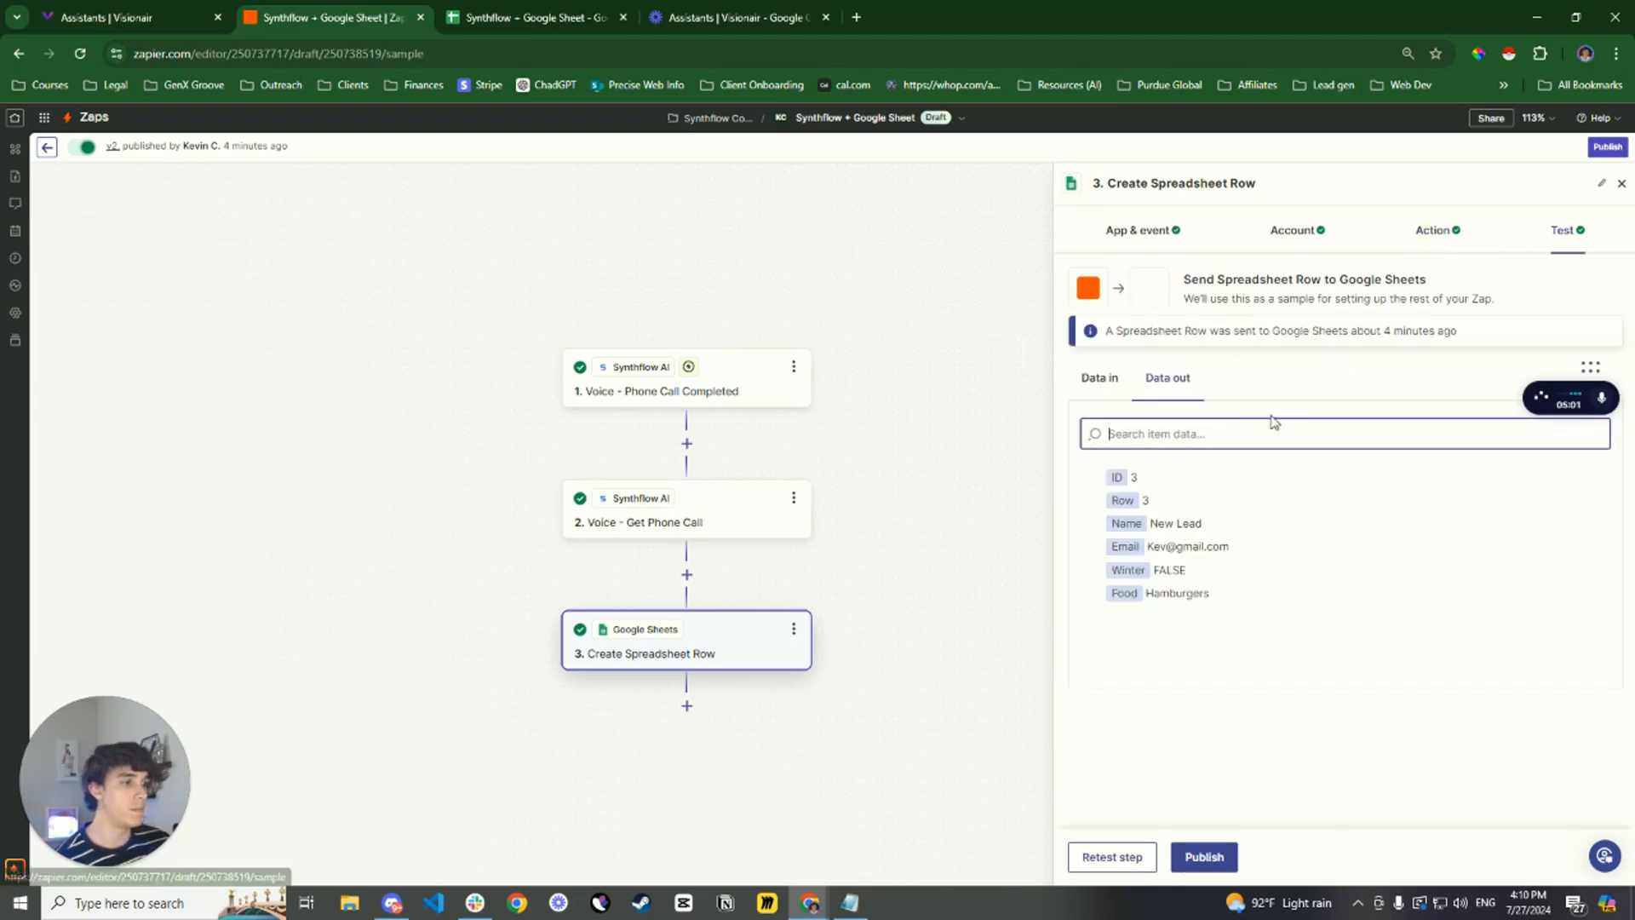
{"action": "left_click", "coordinate": [1126, 856]}
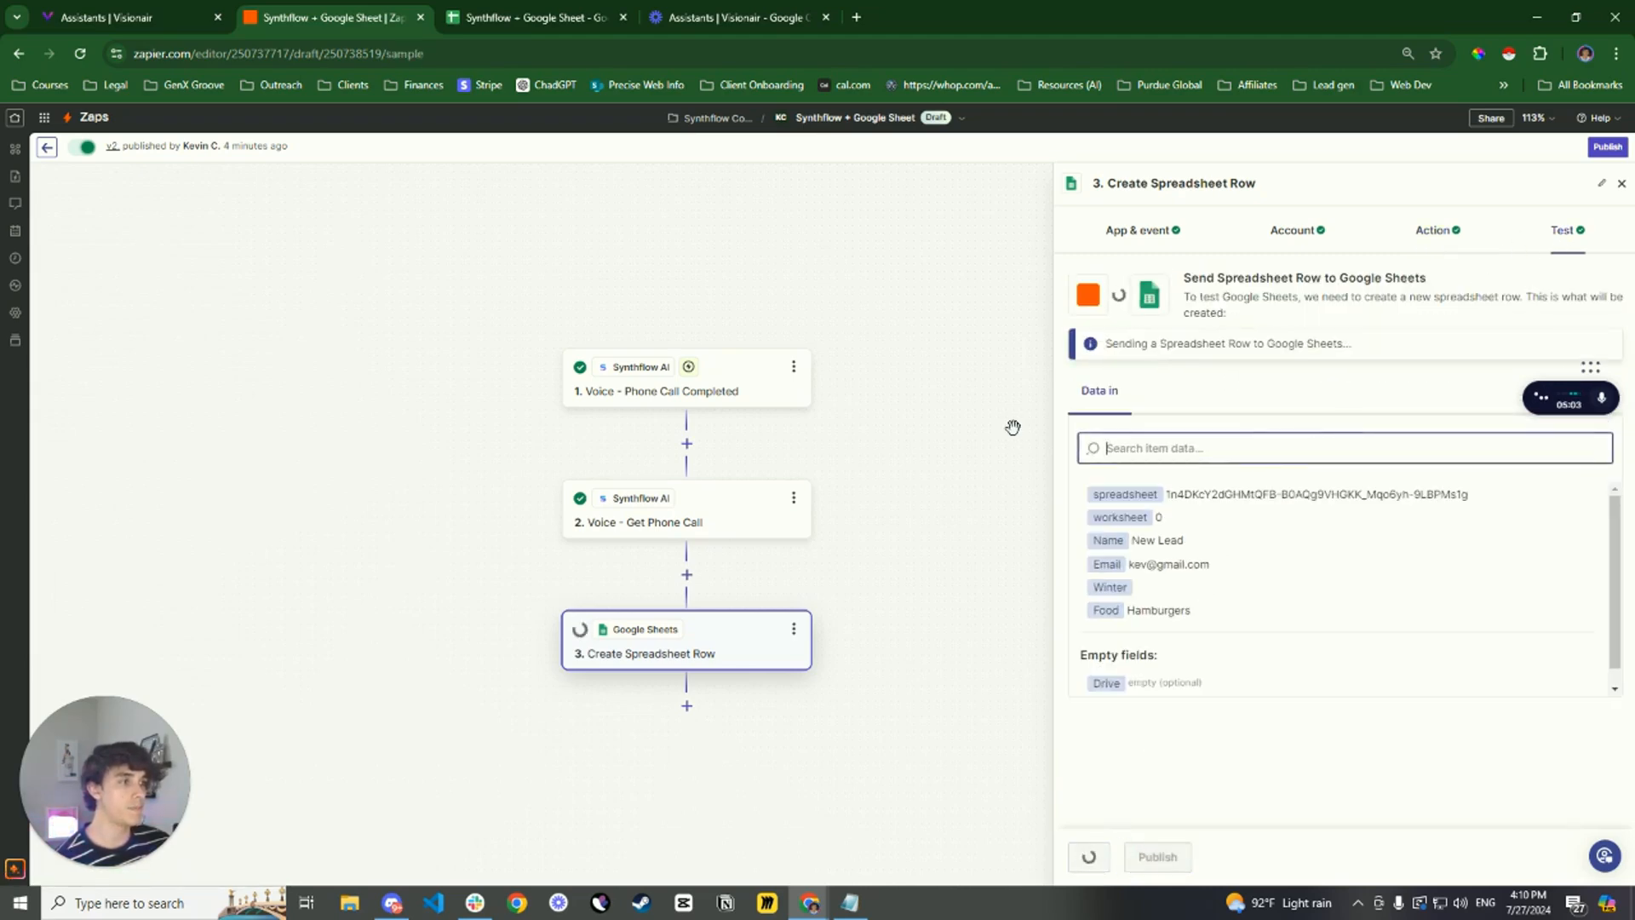
{"action": "left_click", "coordinate": [528, 9]}
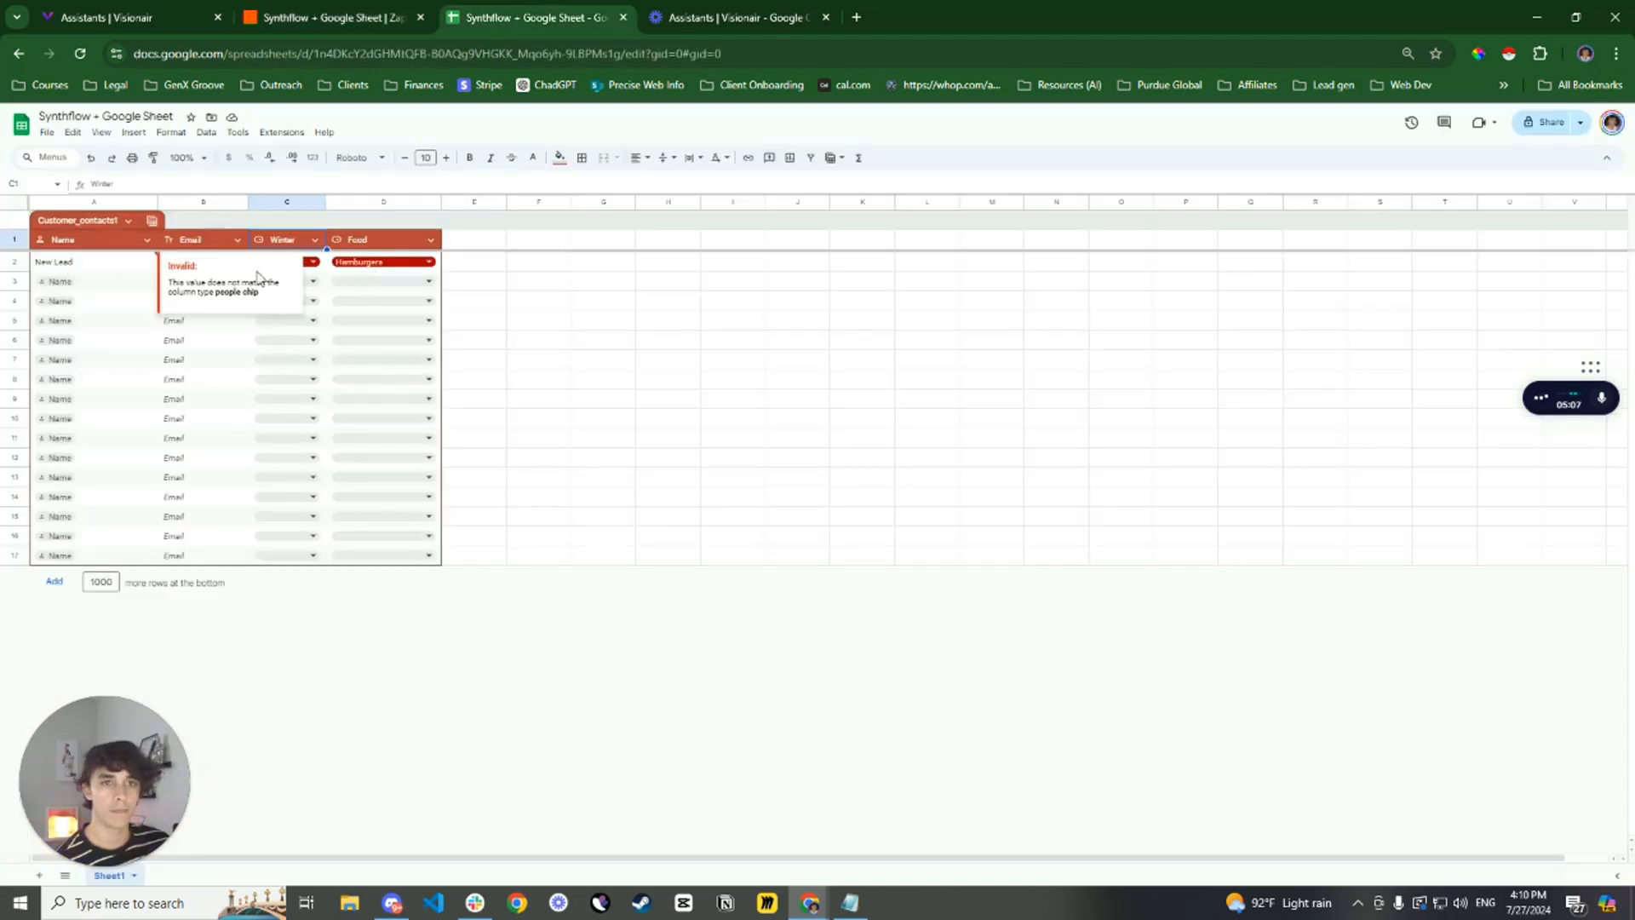
{"action": "left_click", "coordinate": [543, 339]}
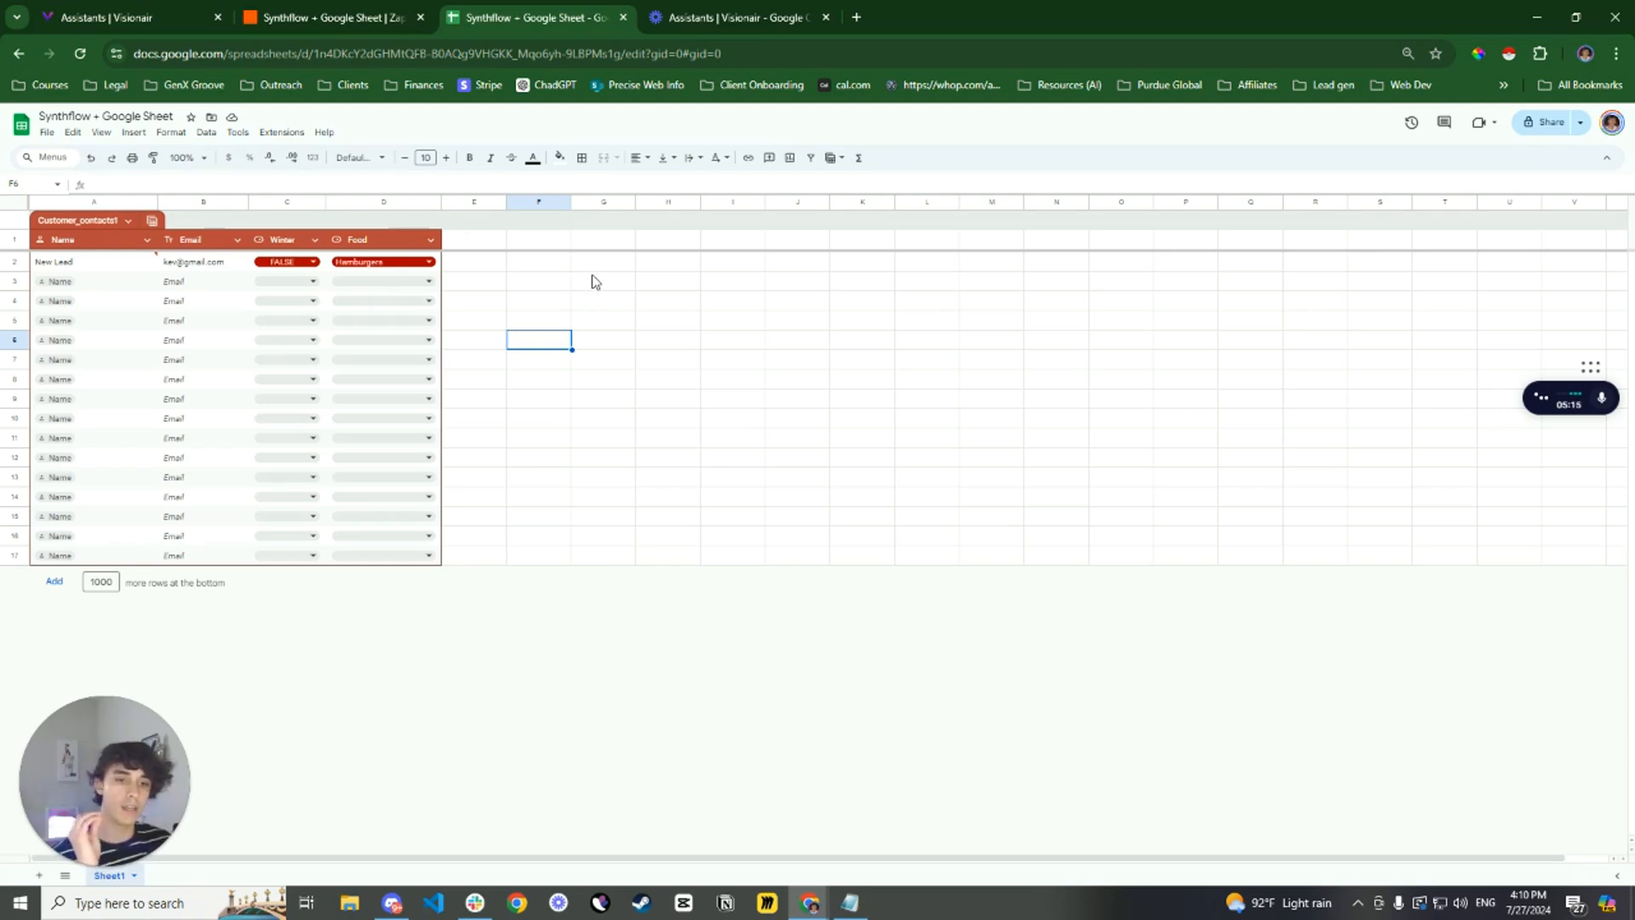
Return to the Zap editor and publish the Synthflow + Google Sheet Zap
{"action": "left_click", "coordinate": [379, 17]}
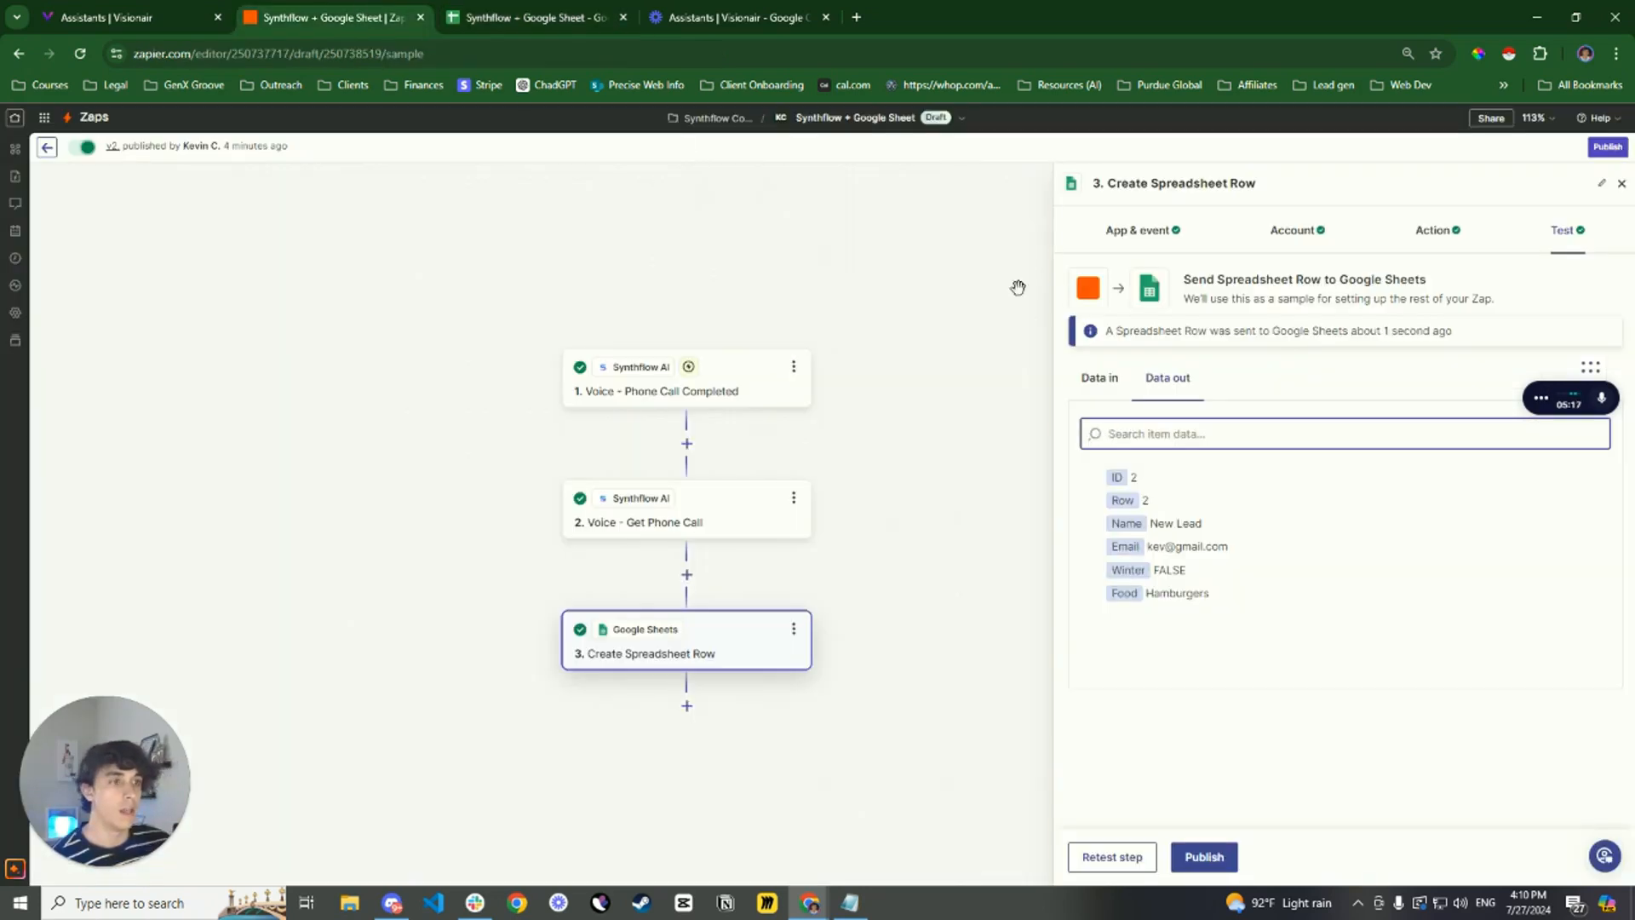
{"action": "left_click_drag", "start_coordinate": [843, 267], "coordinate": [919, 262]}
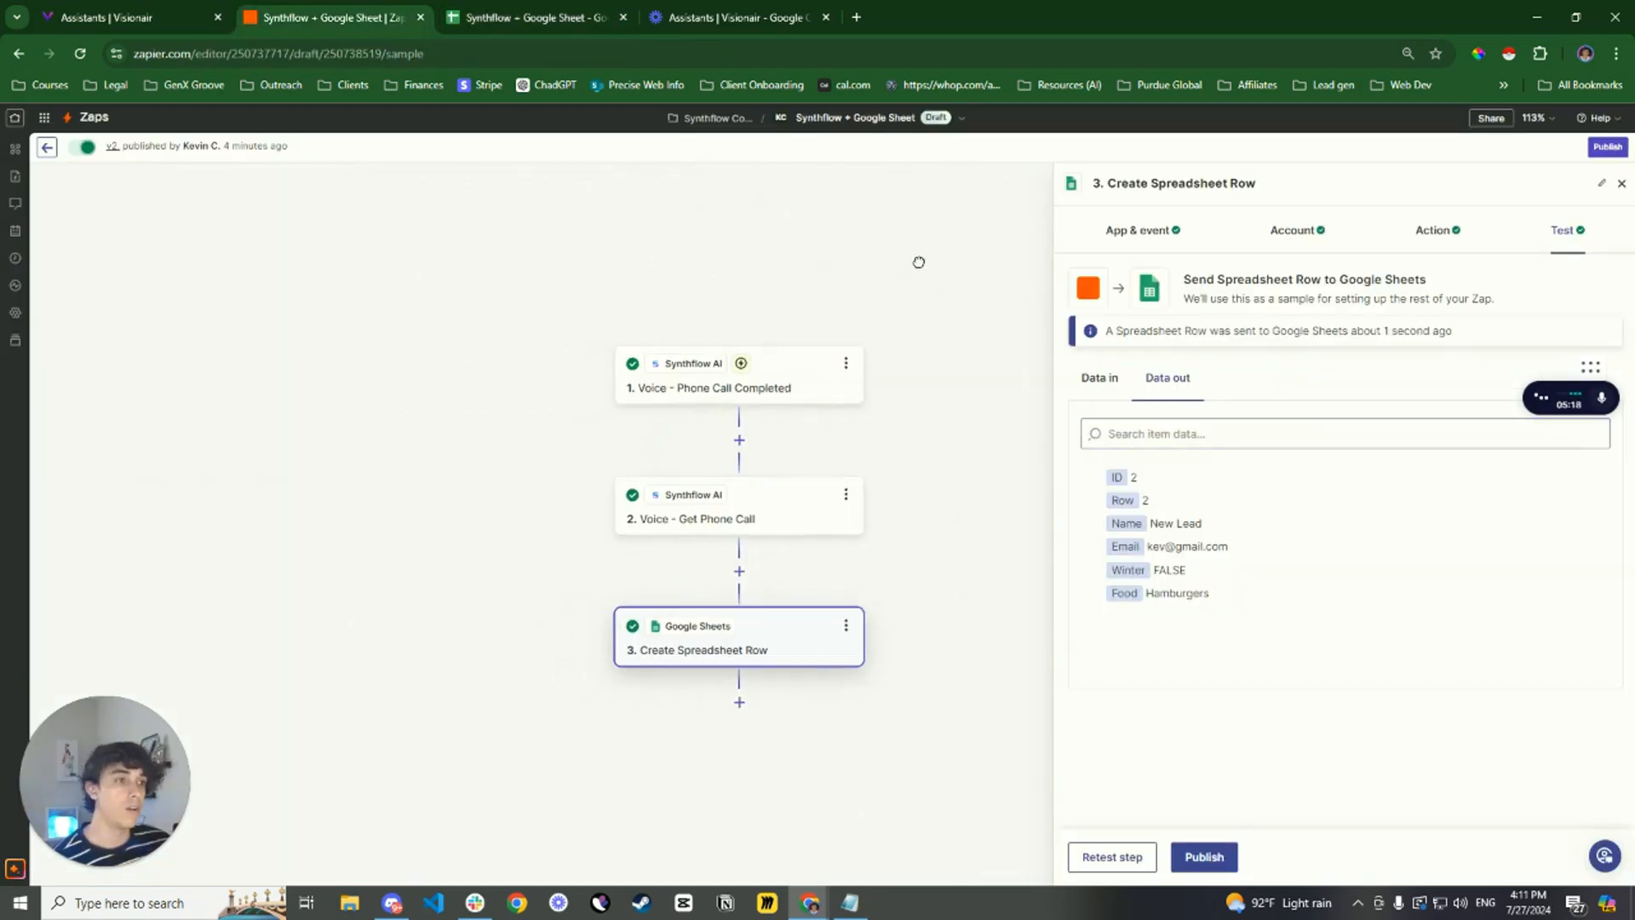
{"action": "left_click", "coordinate": [1608, 148]}
{"action": "left_click", "coordinate": [861, 574]}
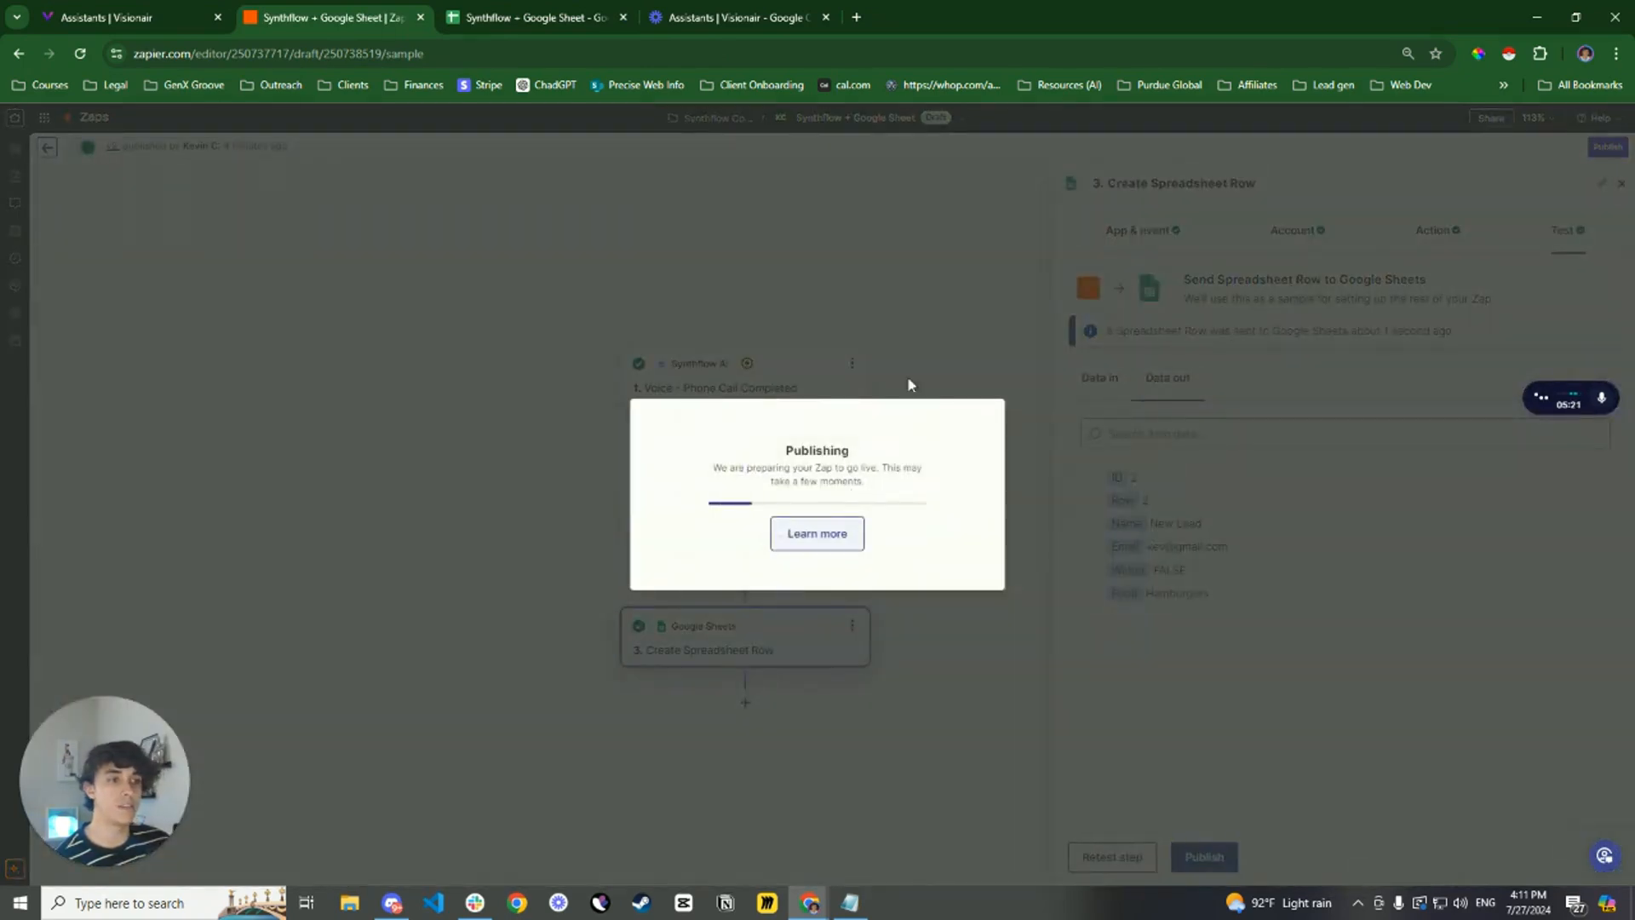